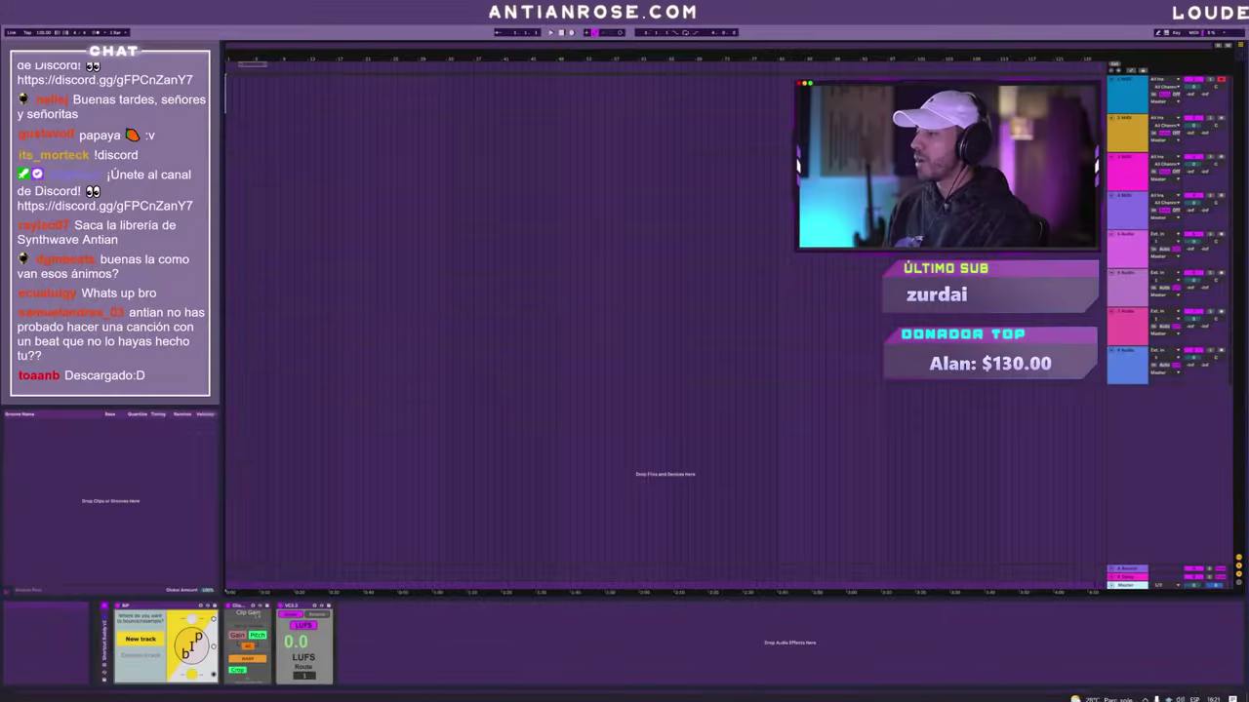
- Examine the 808 sample's enlarged waveform in Simpler, and check the snare sample on its track
left_click(321, 370)
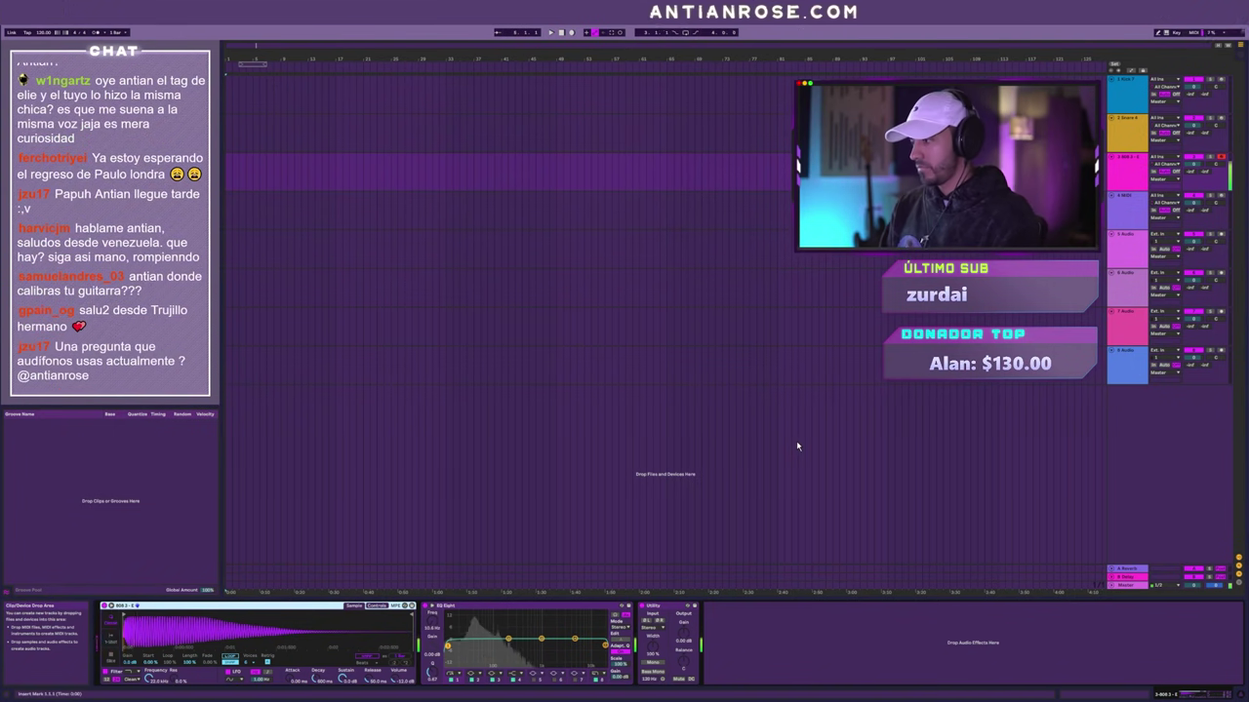
left_click(410, 606)
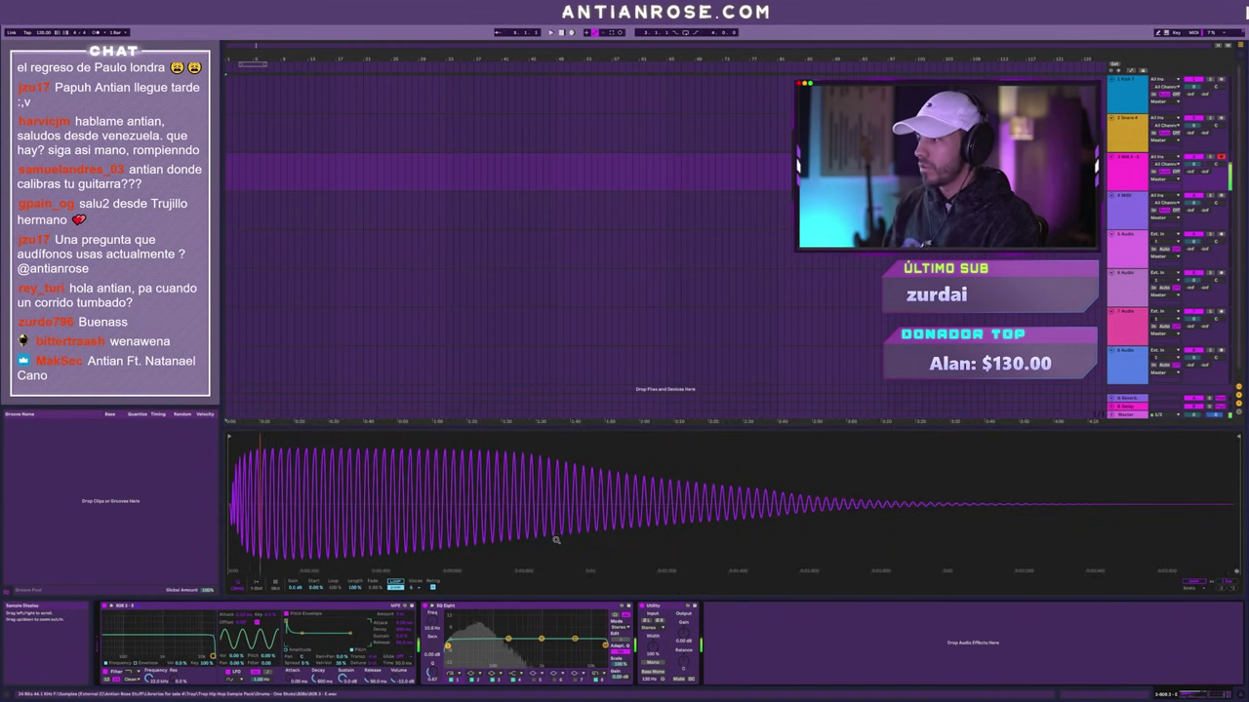
left_click(1143, 137)
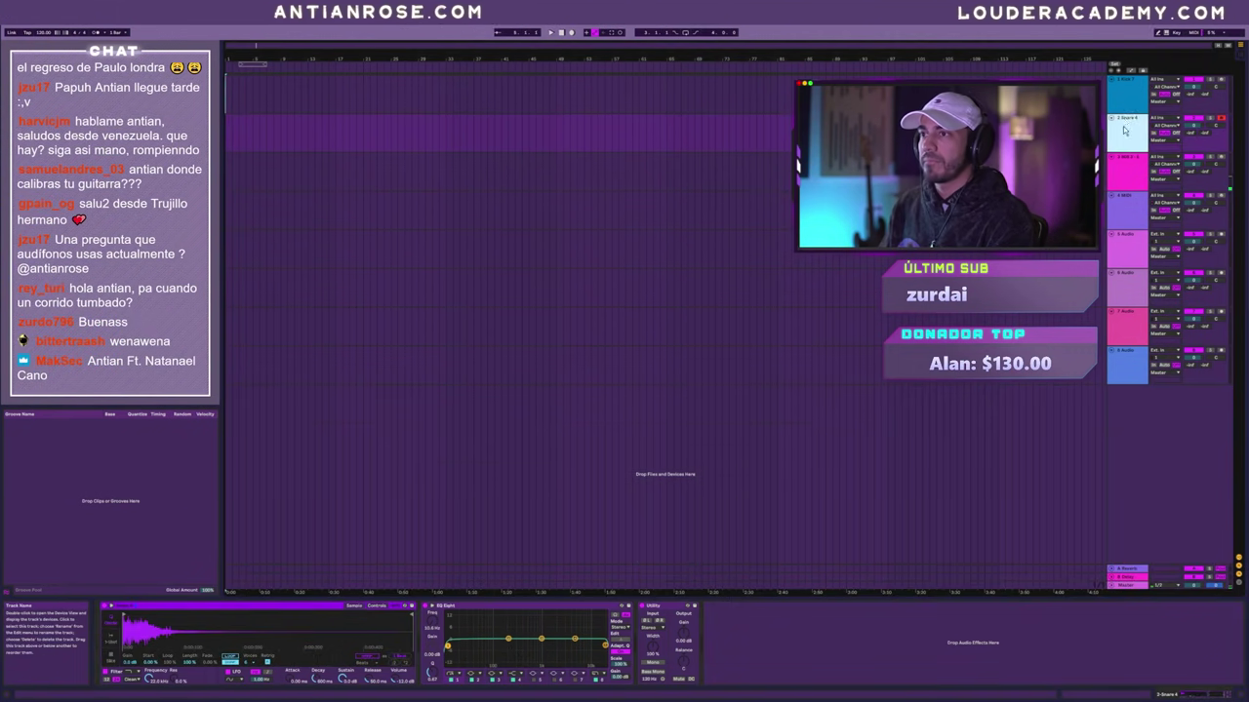
- Load the hat sample on its own MIDI track and place that track above the 808 track
left_click(1073, 94)
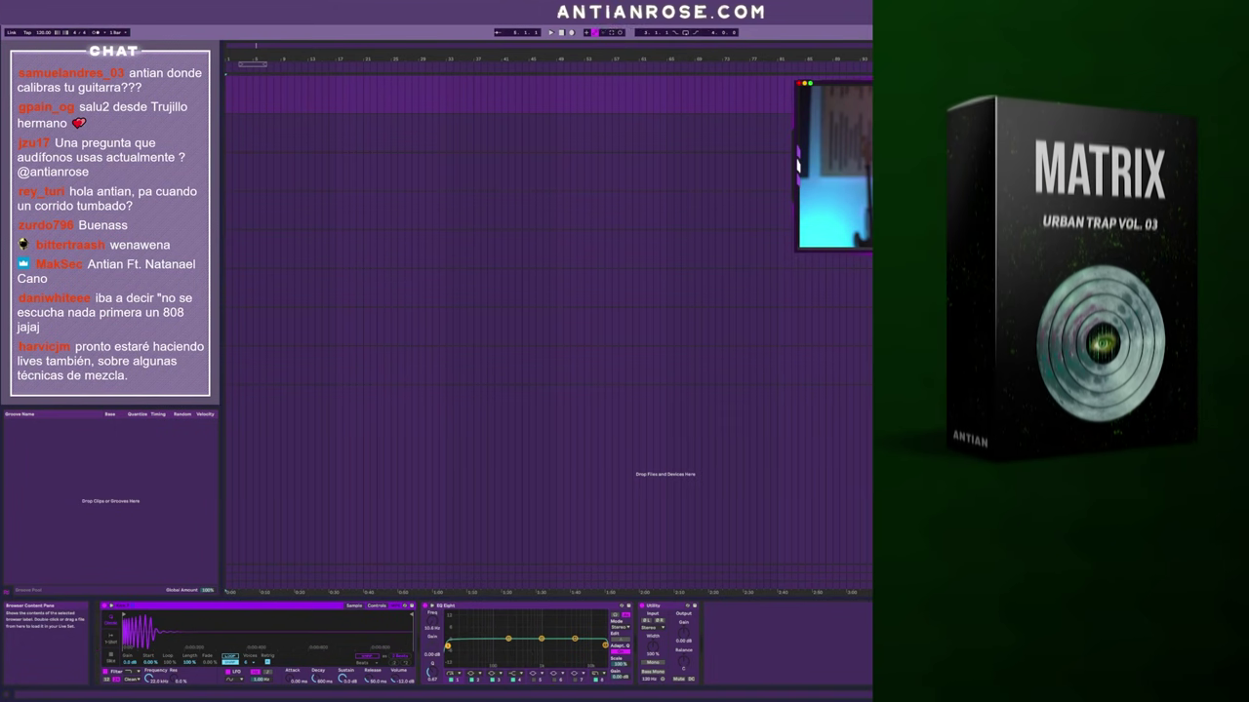
left_click(1127, 210)
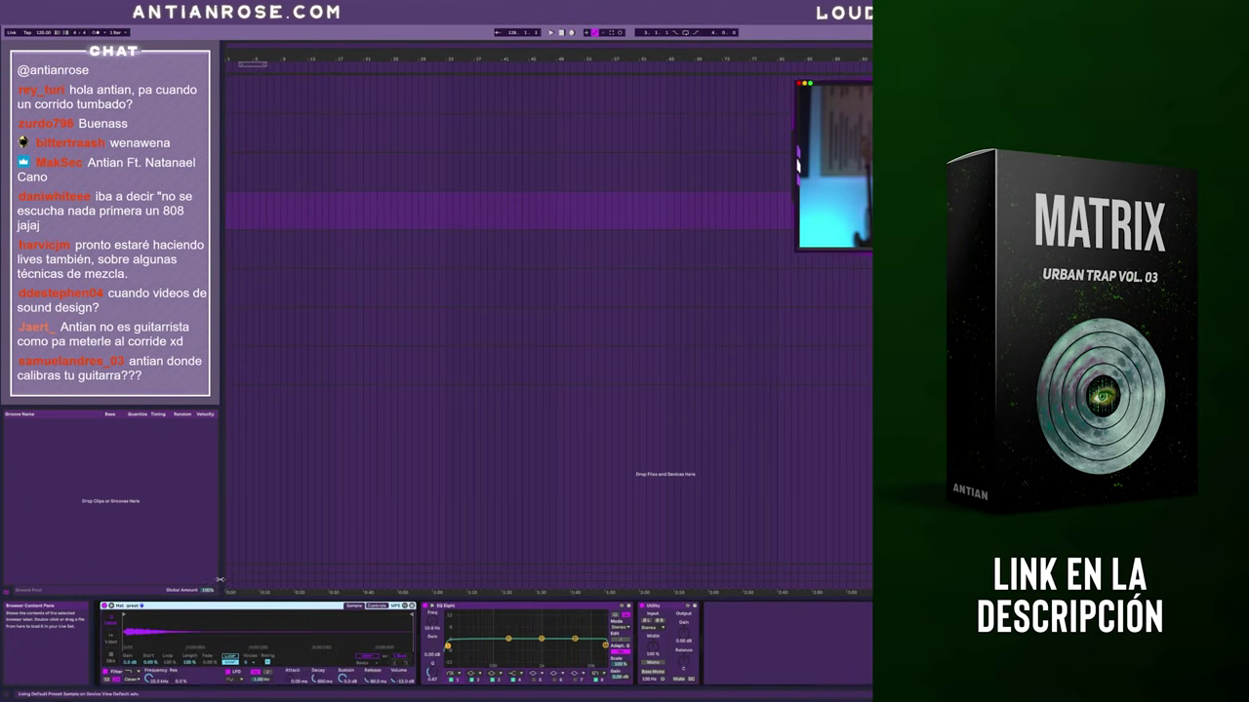
left_click(1122, 164)
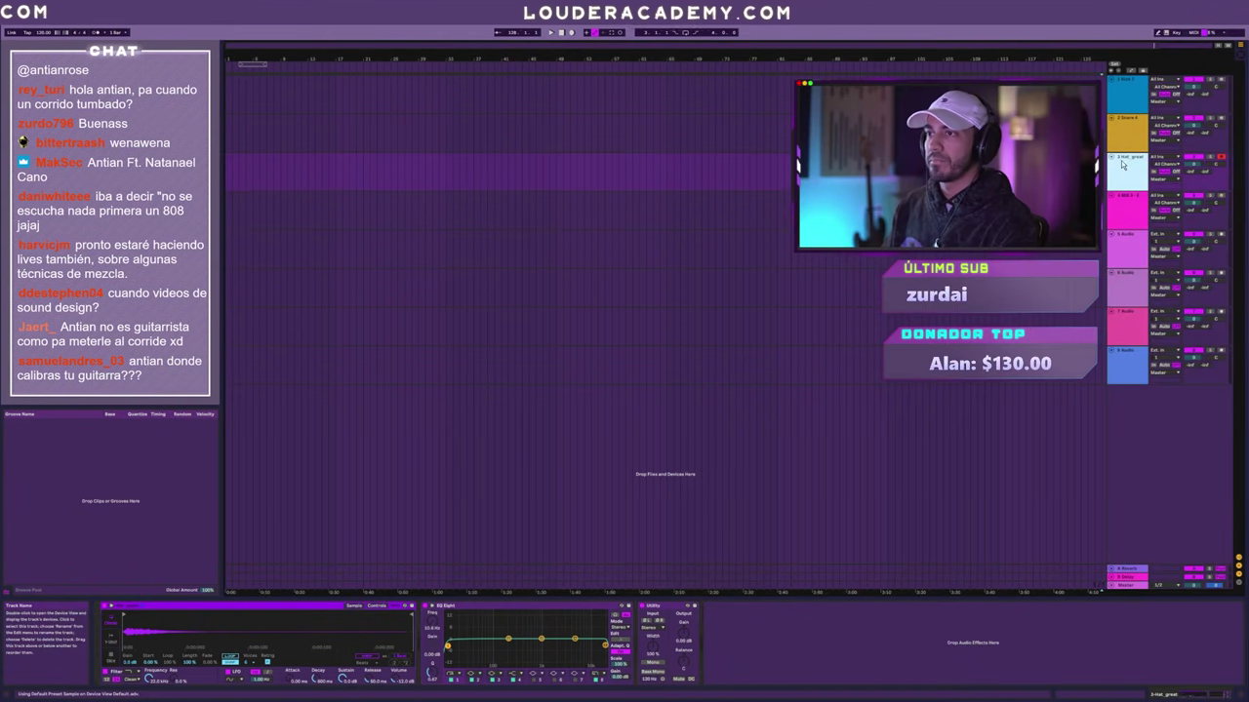
double_click(229, 100)
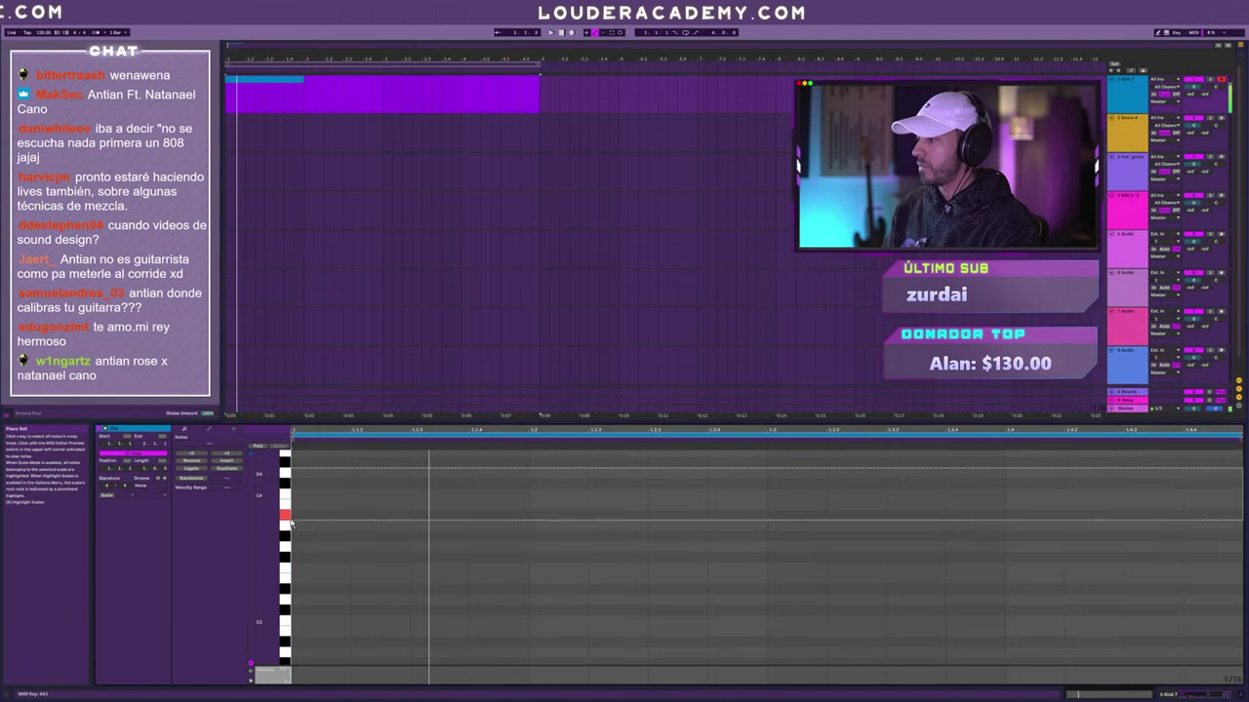
double_click(312, 617)
key("space")
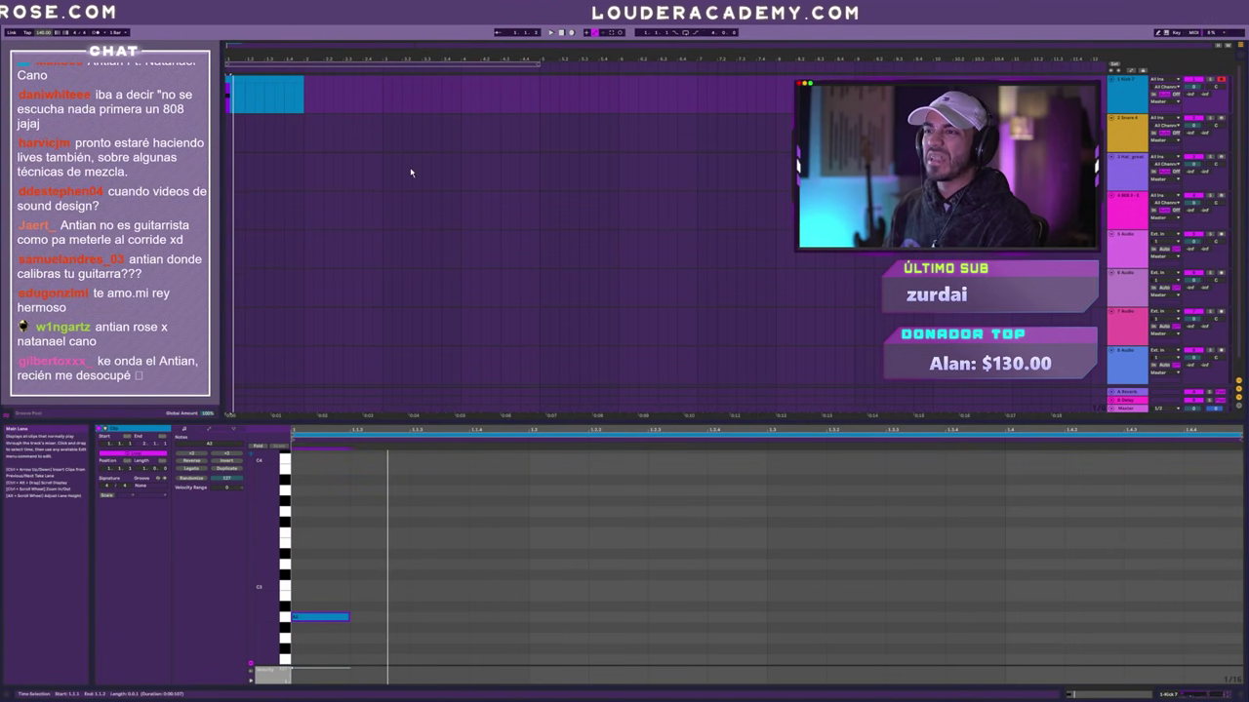
left_click(280, 127, "shift")
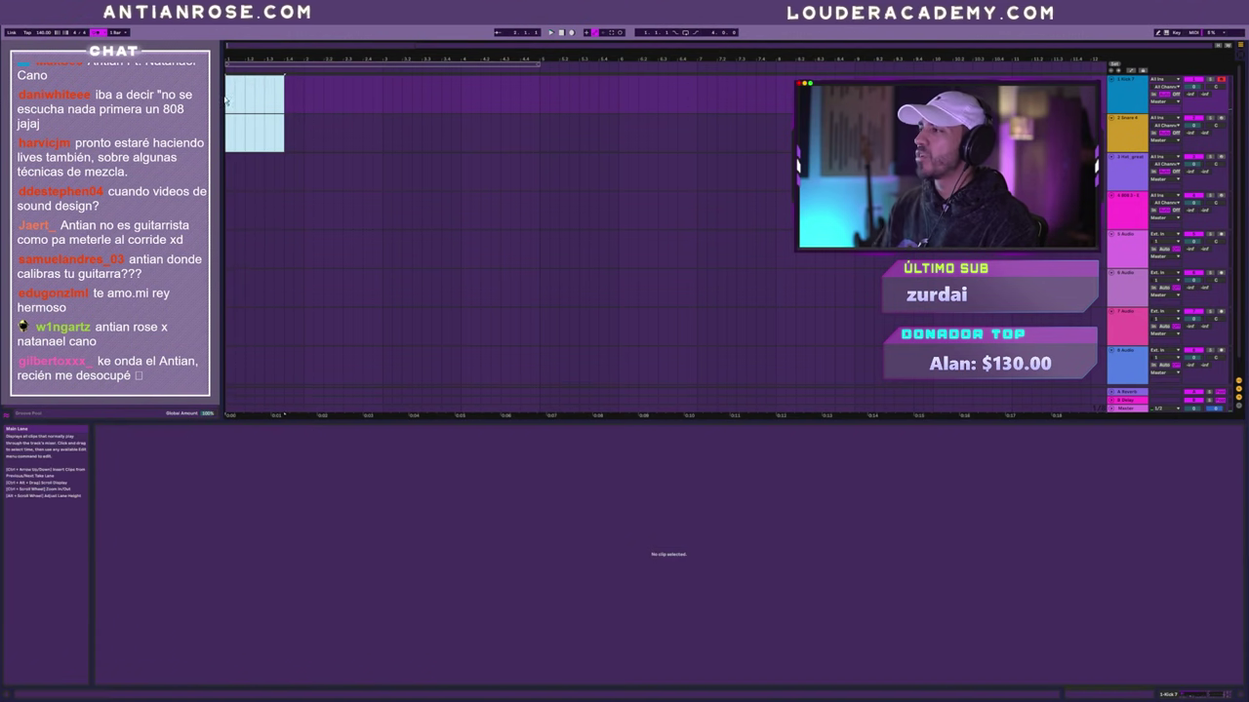
- Record a kick pattern over bars 1 to 4 on the kick track and quantize its notes
left_click(269, 149)
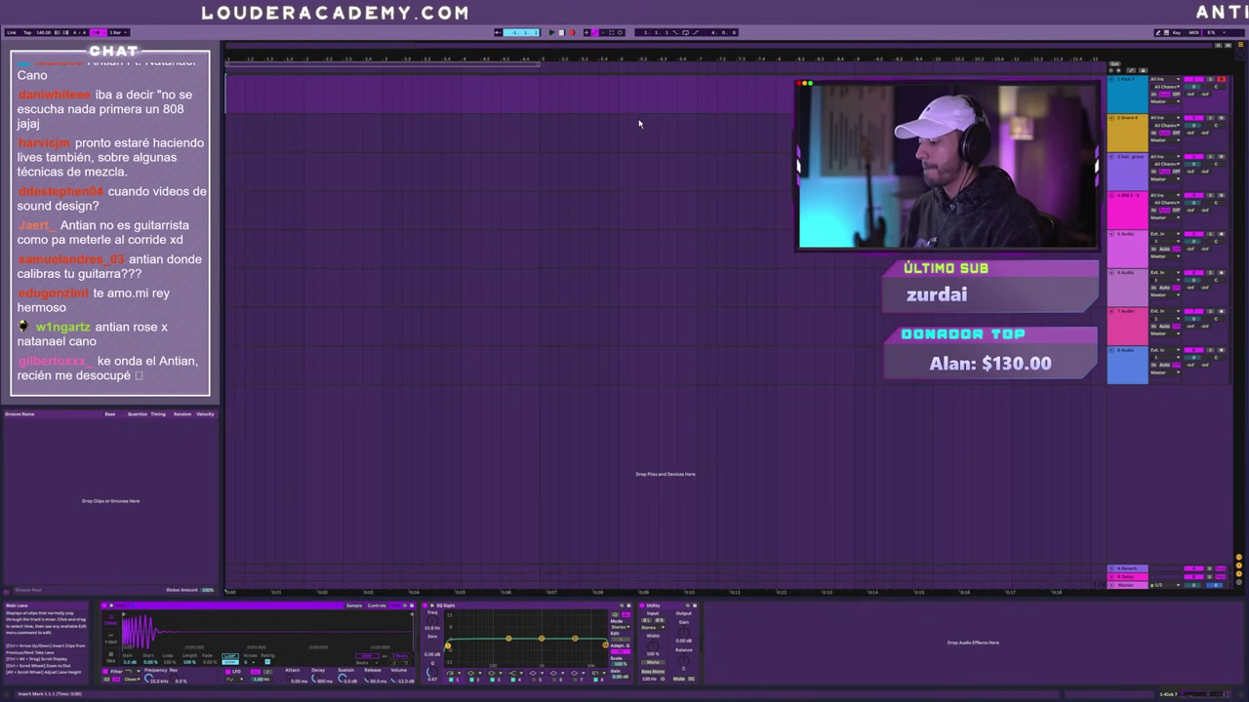
key("space")
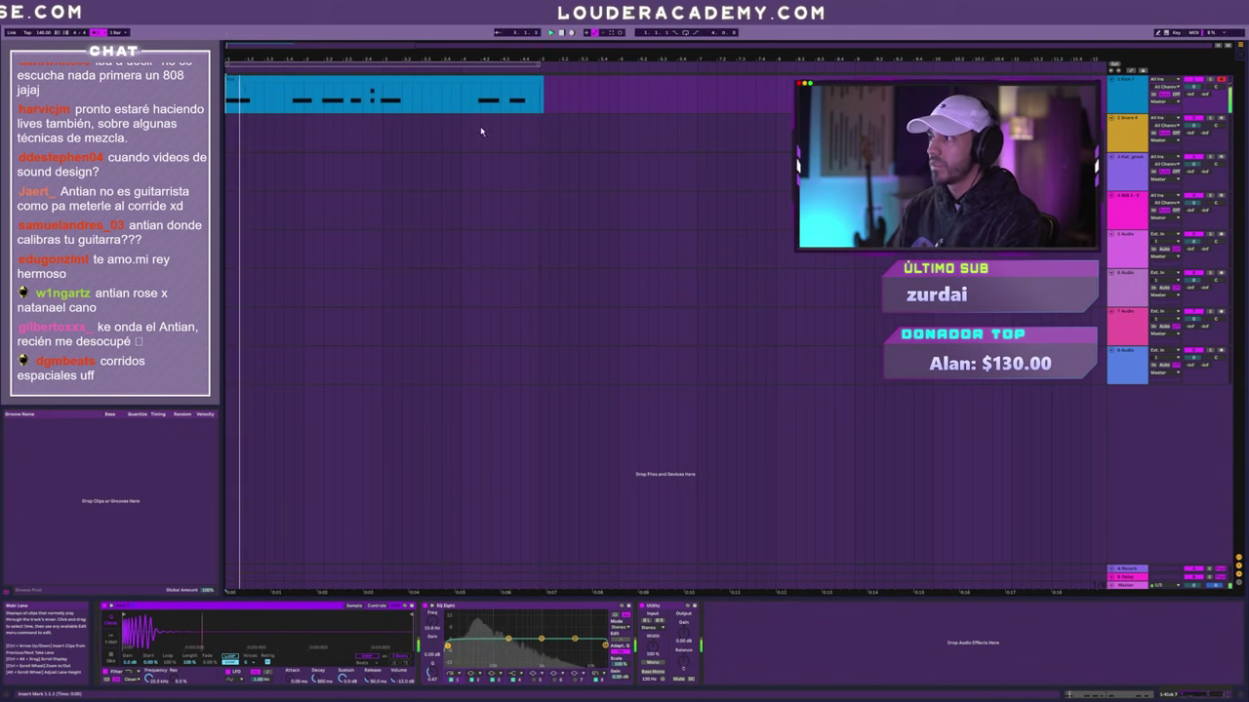
double_click(420, 98)
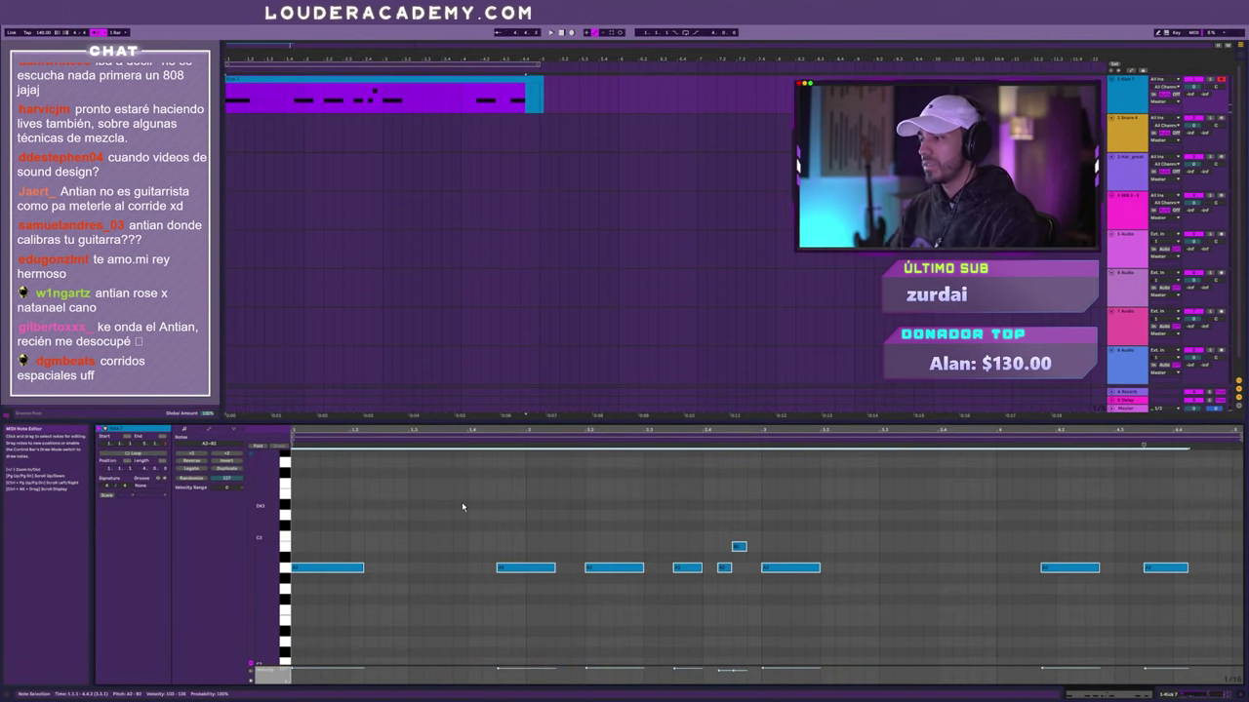
left_click(572, 510)
- Delete the single higher-pitched note from the kick clip and shift the second and the last two kick notes earlier
key("space")
double_click(739, 546)
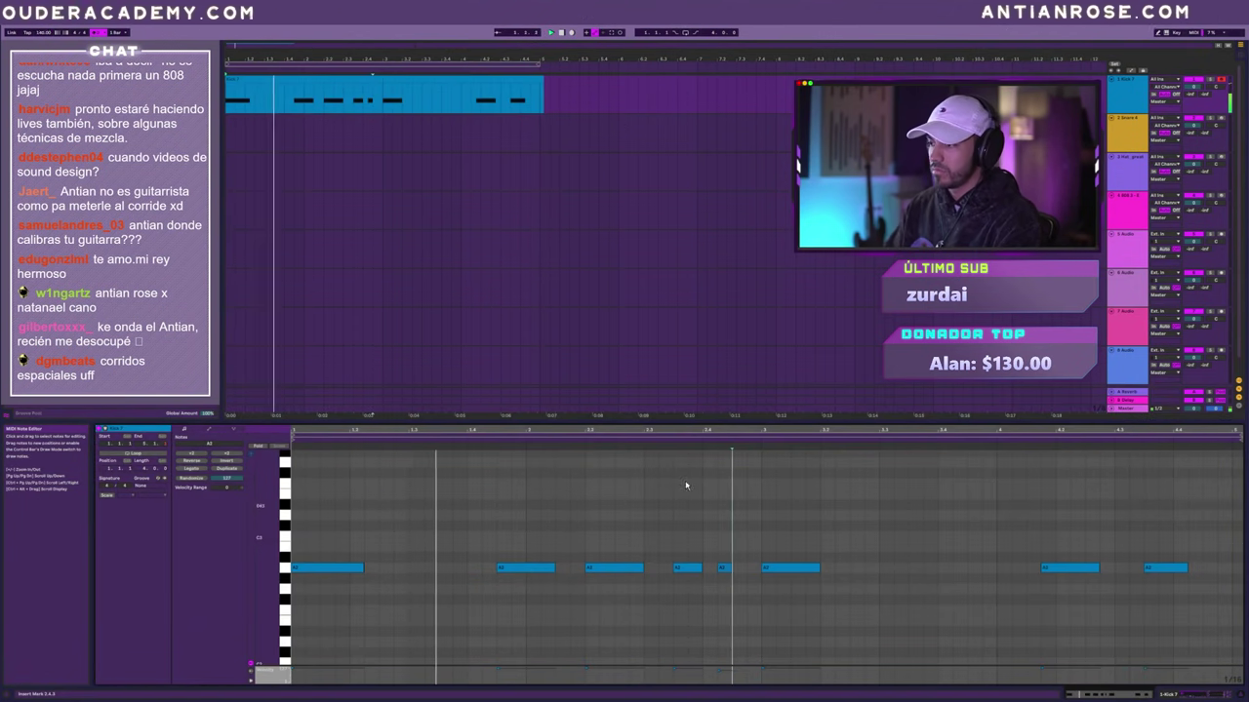
left_click_drag(524, 568, 493, 568)
left_click_drag(1065, 568, 952, 571)
left_click_drag(1159, 568, 1073, 571)
left_click(1028, 529)
left_click_drag(956, 568, 1003, 571)
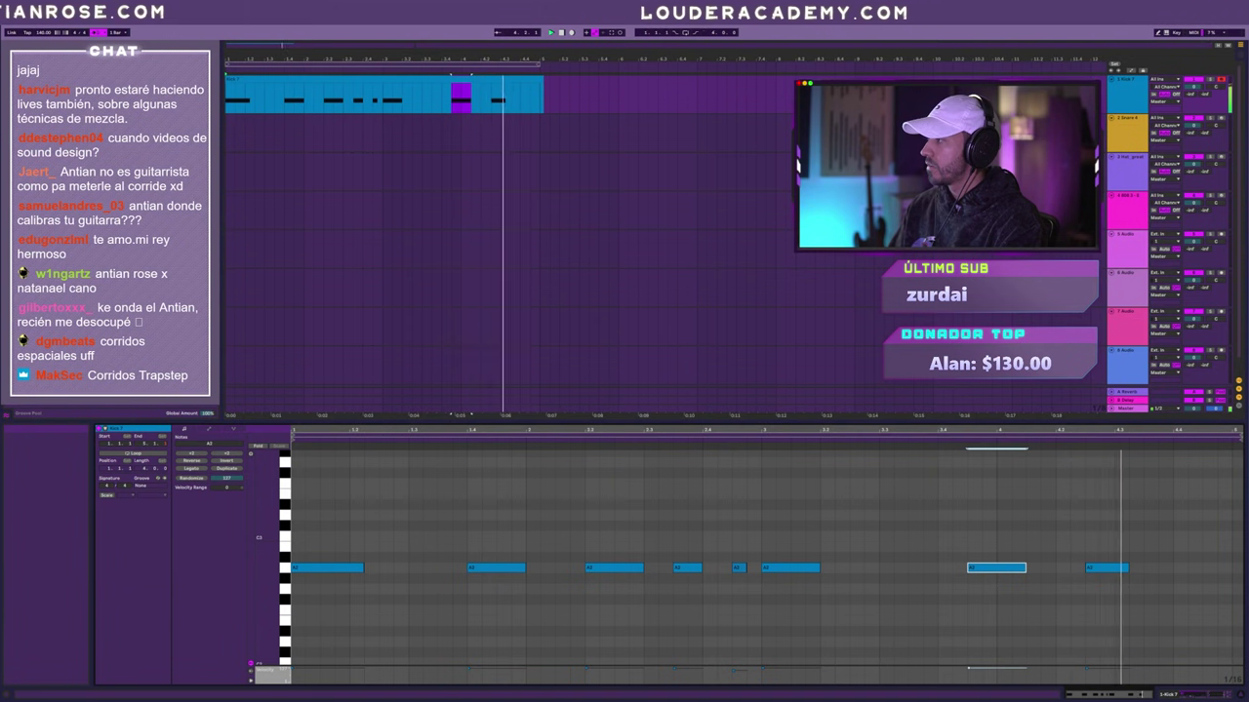
- Record one snare hit per bar over bars 1 to 4 on the snare track and quantize the hits
left_click(424, 150)
left_click(232, 140)
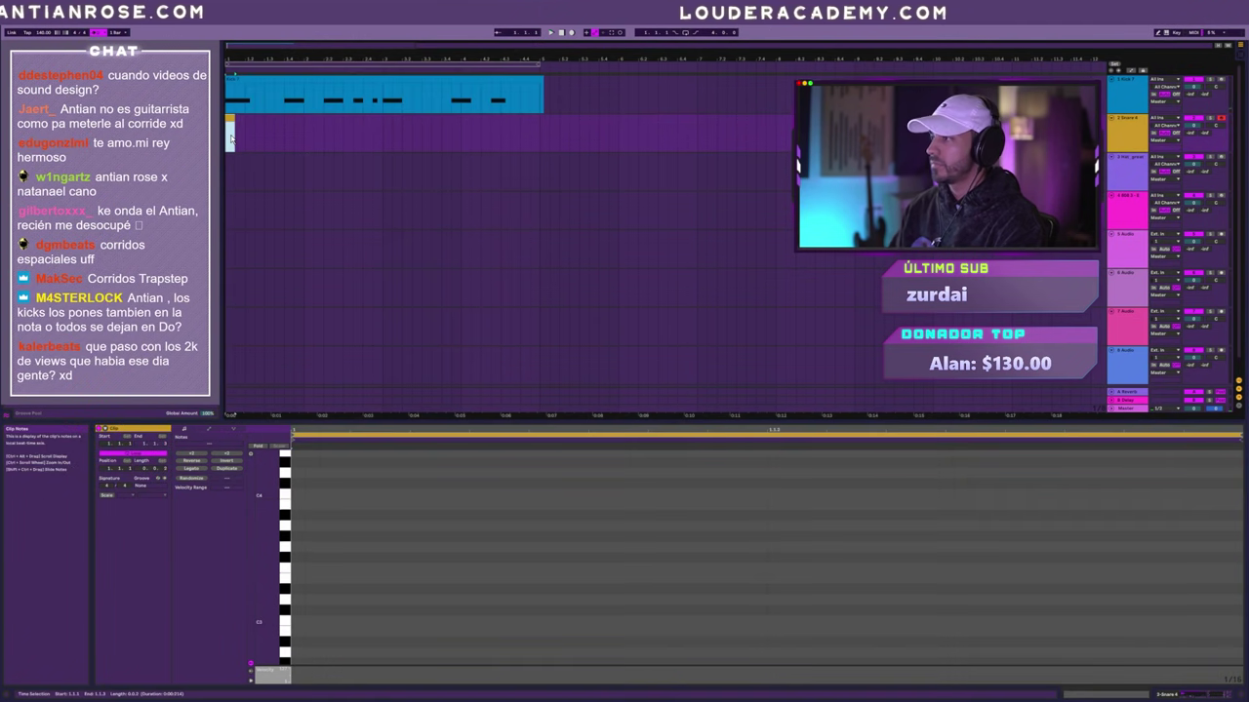
key("F9")
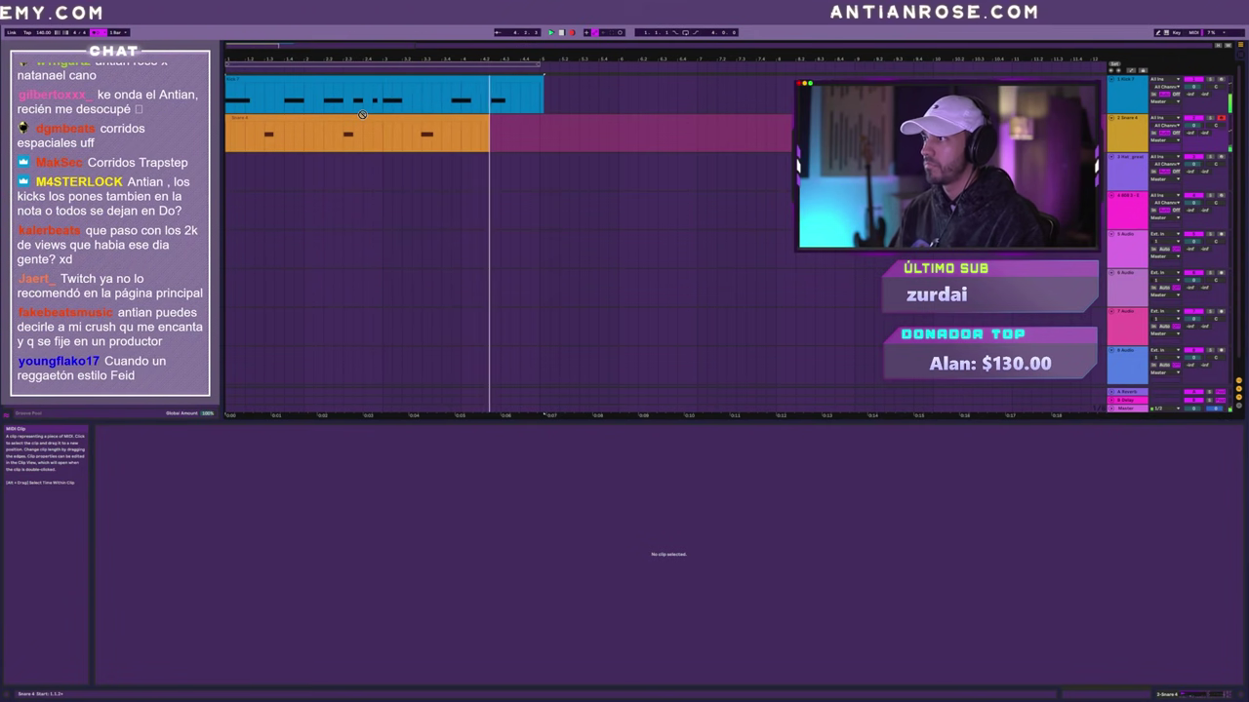
key("space")
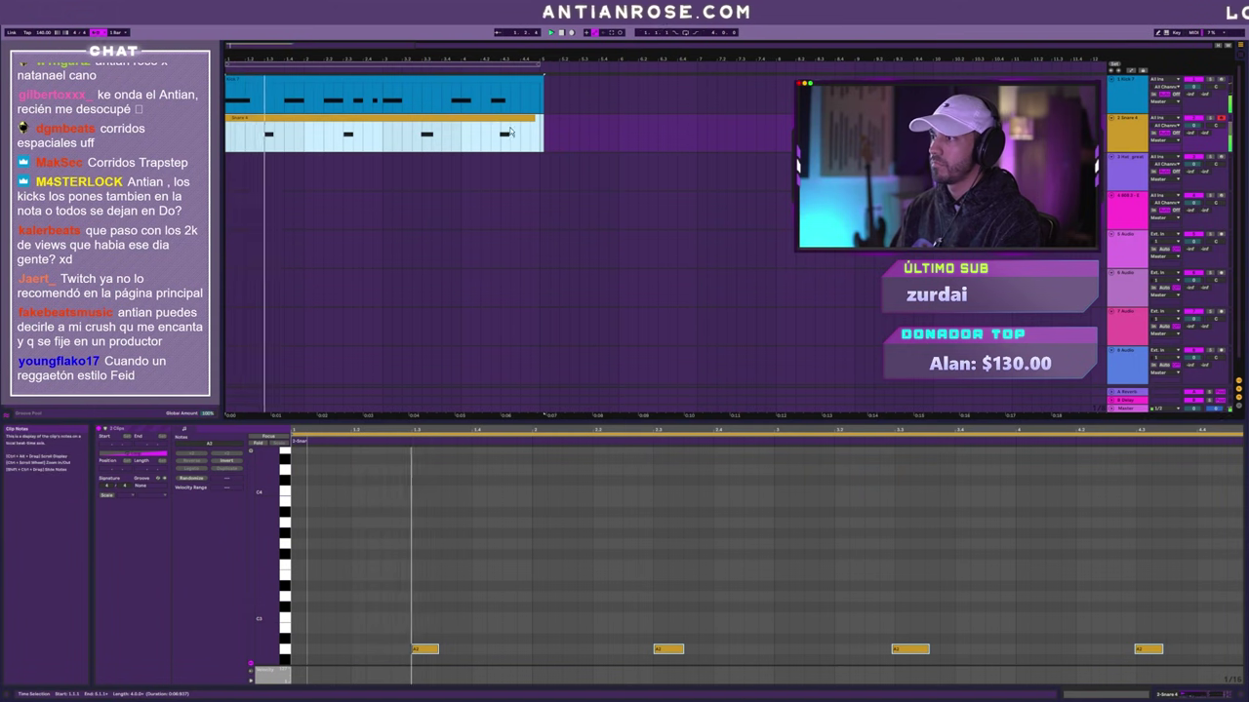
left_click(526, 518)
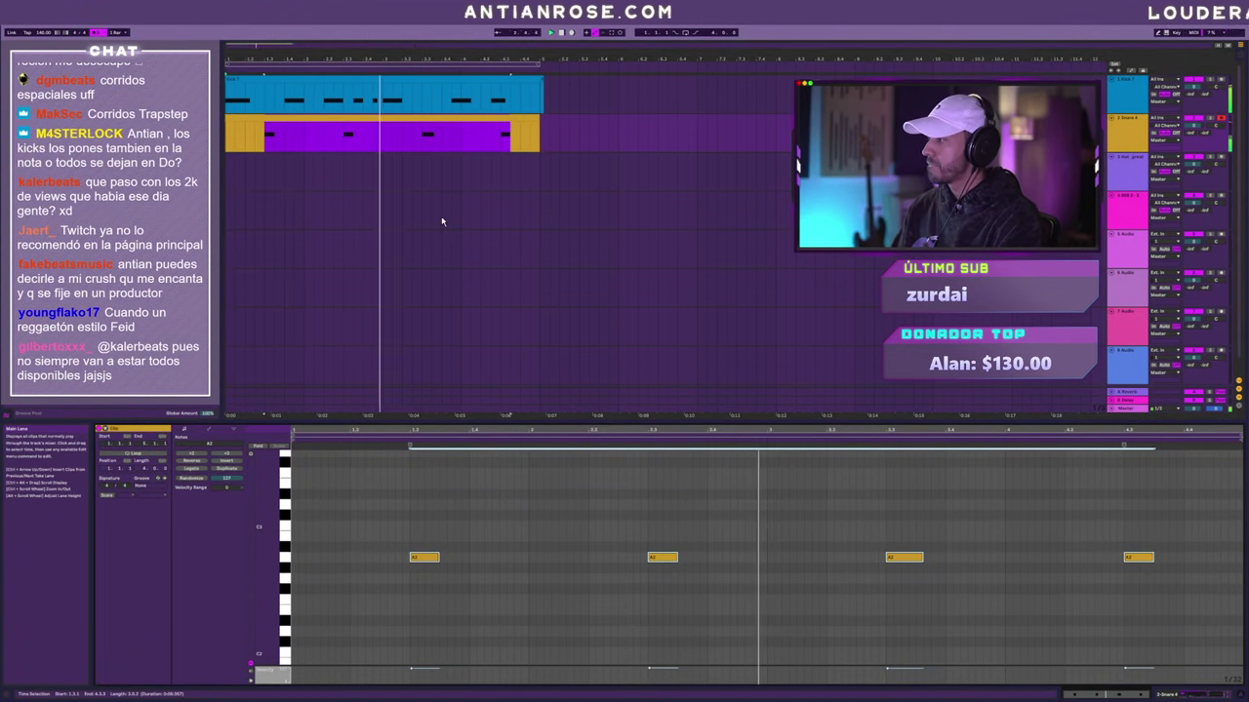
left_click(310, 497)
- Record a steady eighth-note hi-hat pattern on C3 over bars 1 to 4, quantize it and play it back
left_click(239, 189)
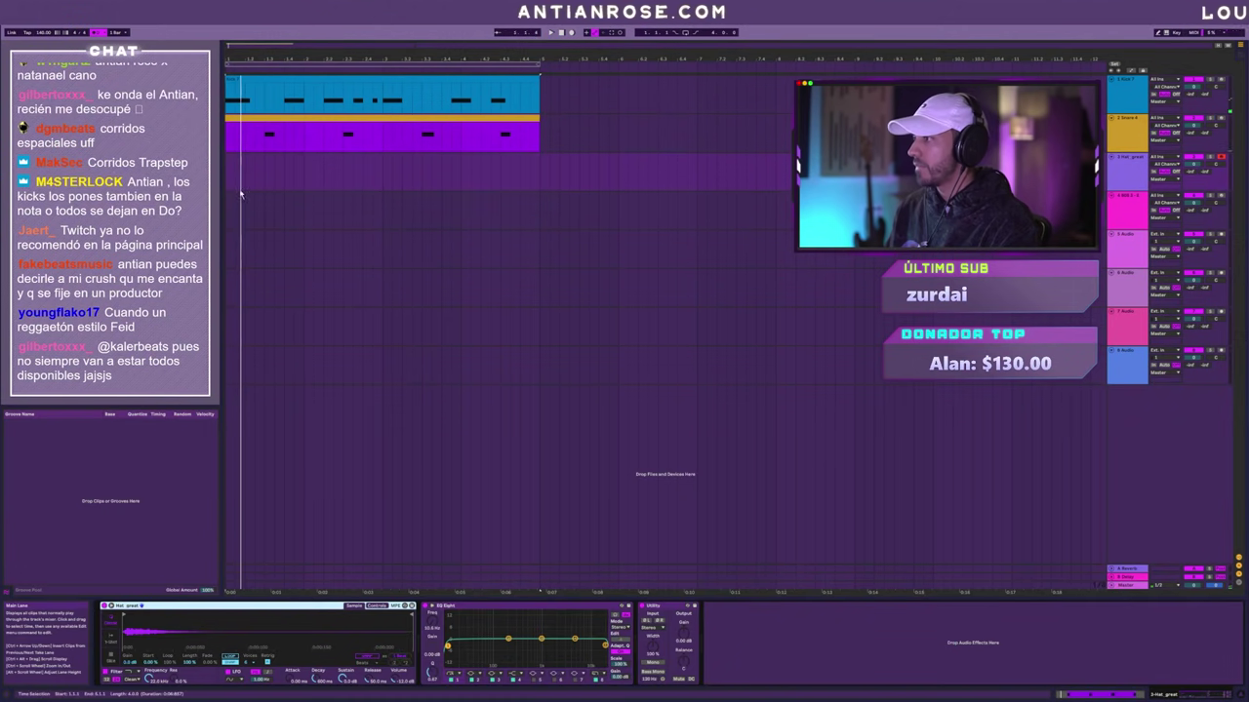
key("ctrl+shift+m")
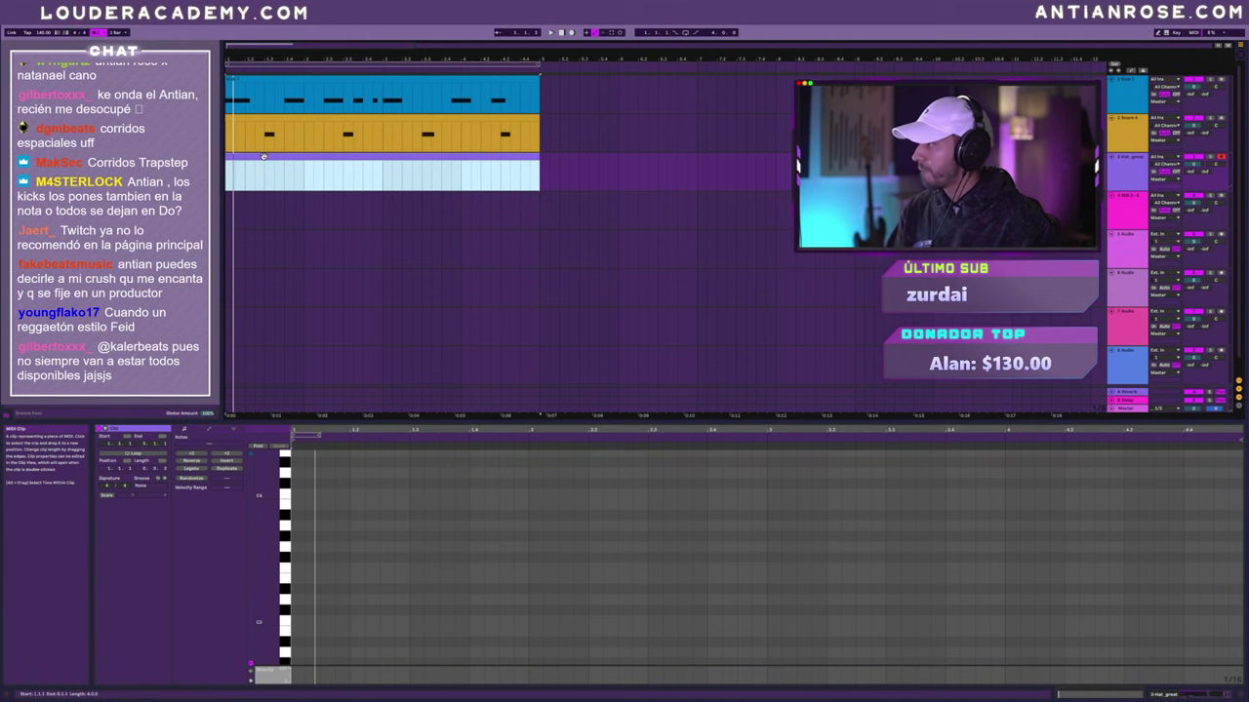
key("Delete")
key("space")
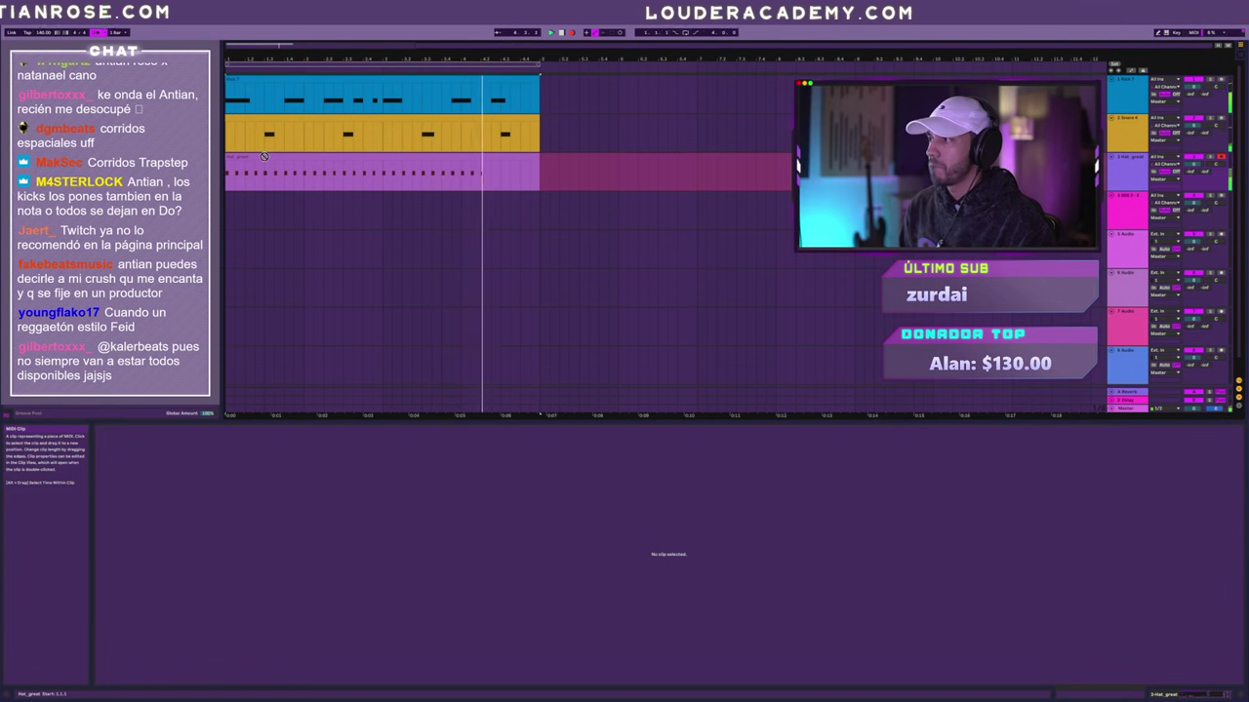
key("space")
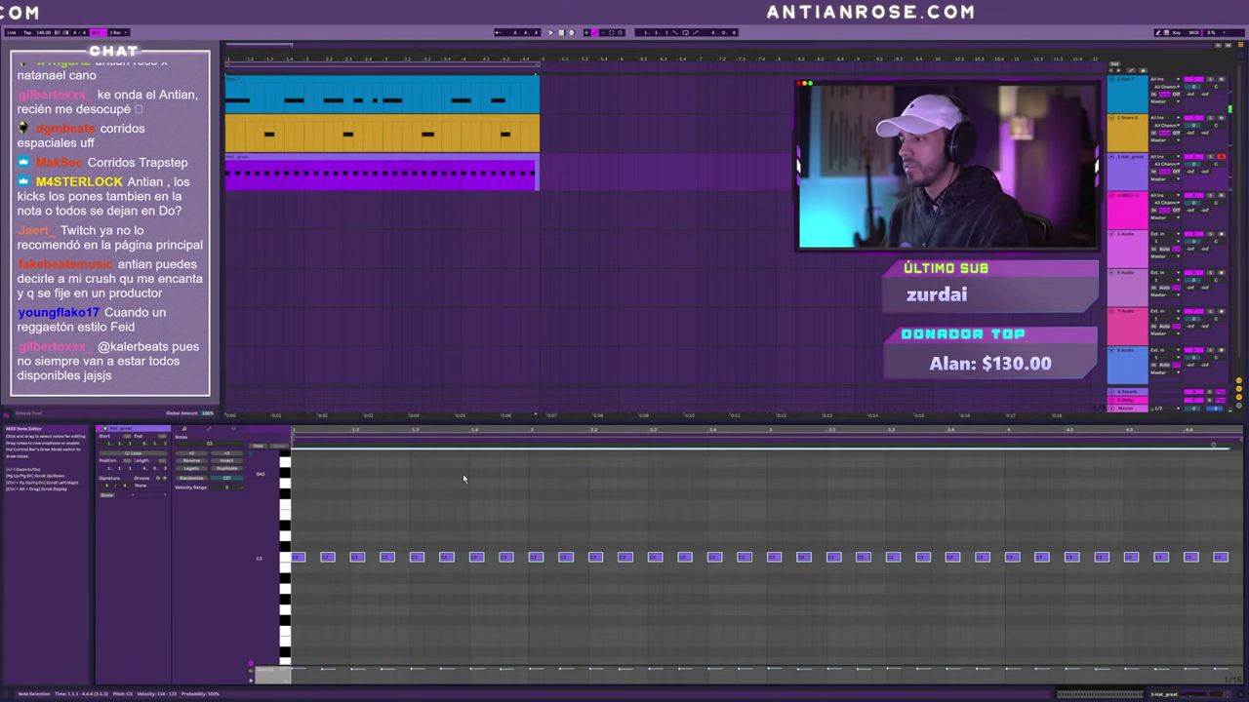
left_click(468, 469)
key("space")
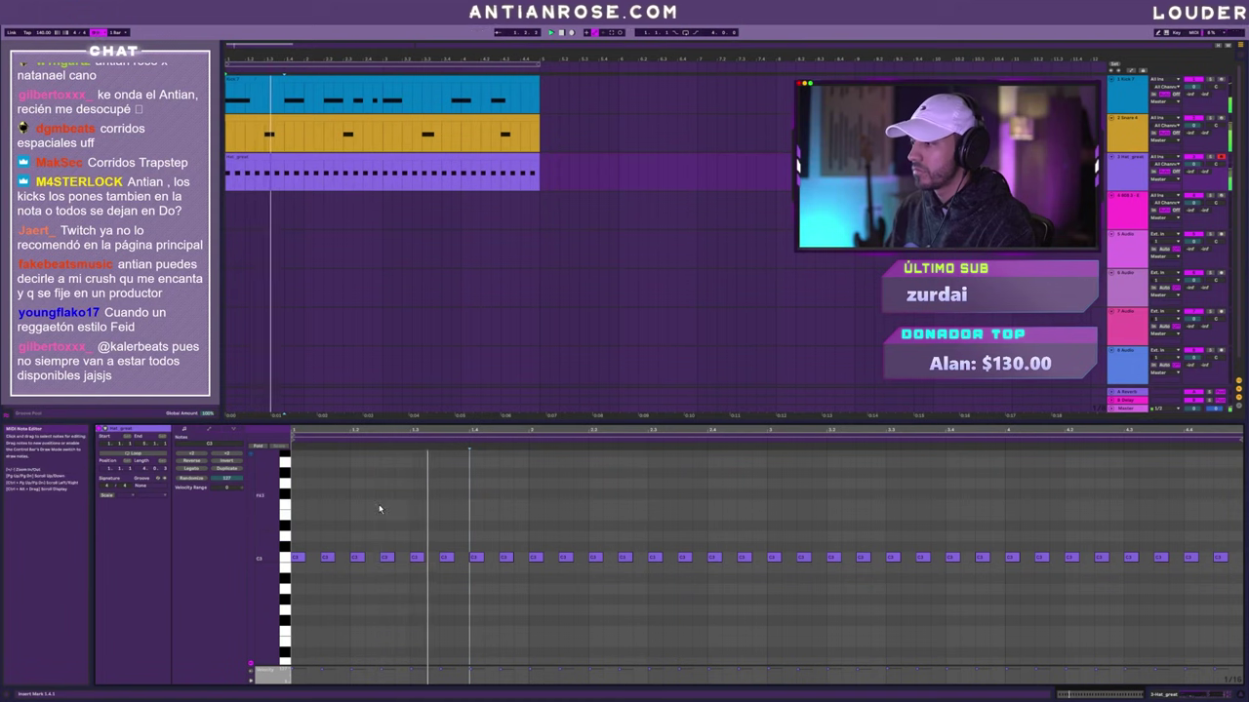
- Replace the snare track's sample with Snare_great
left_click(379, 517)
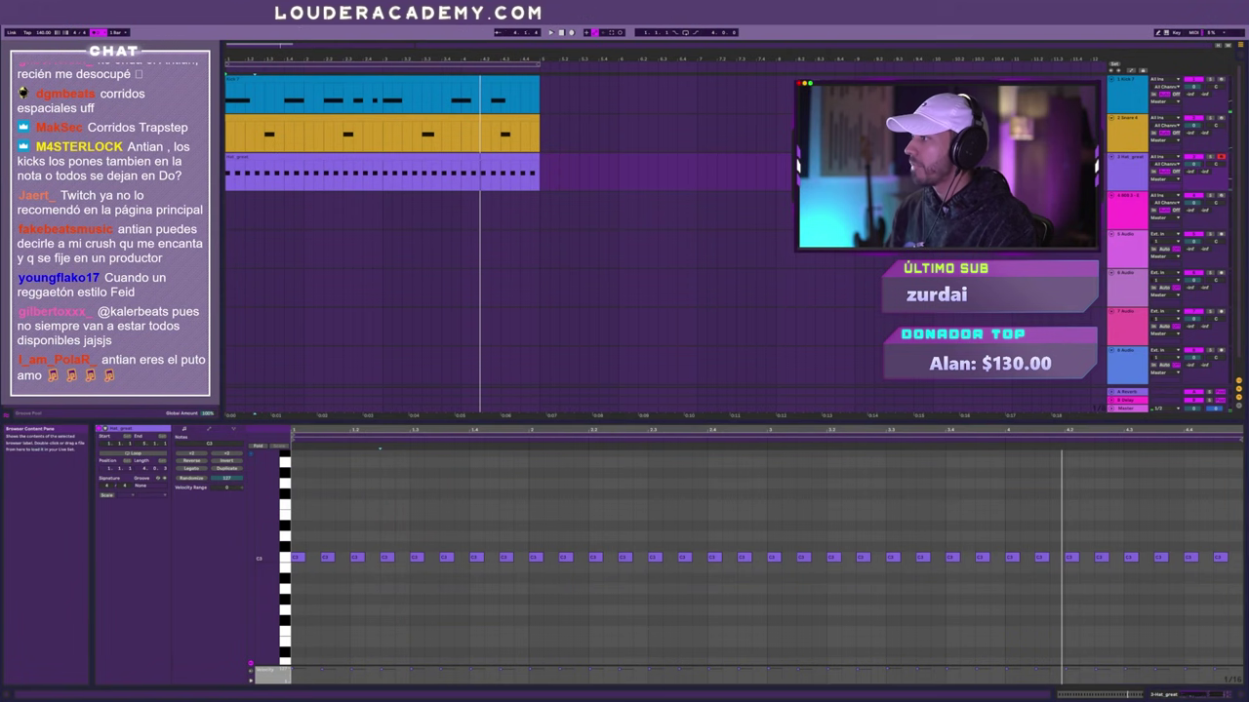
left_click(237, 349)
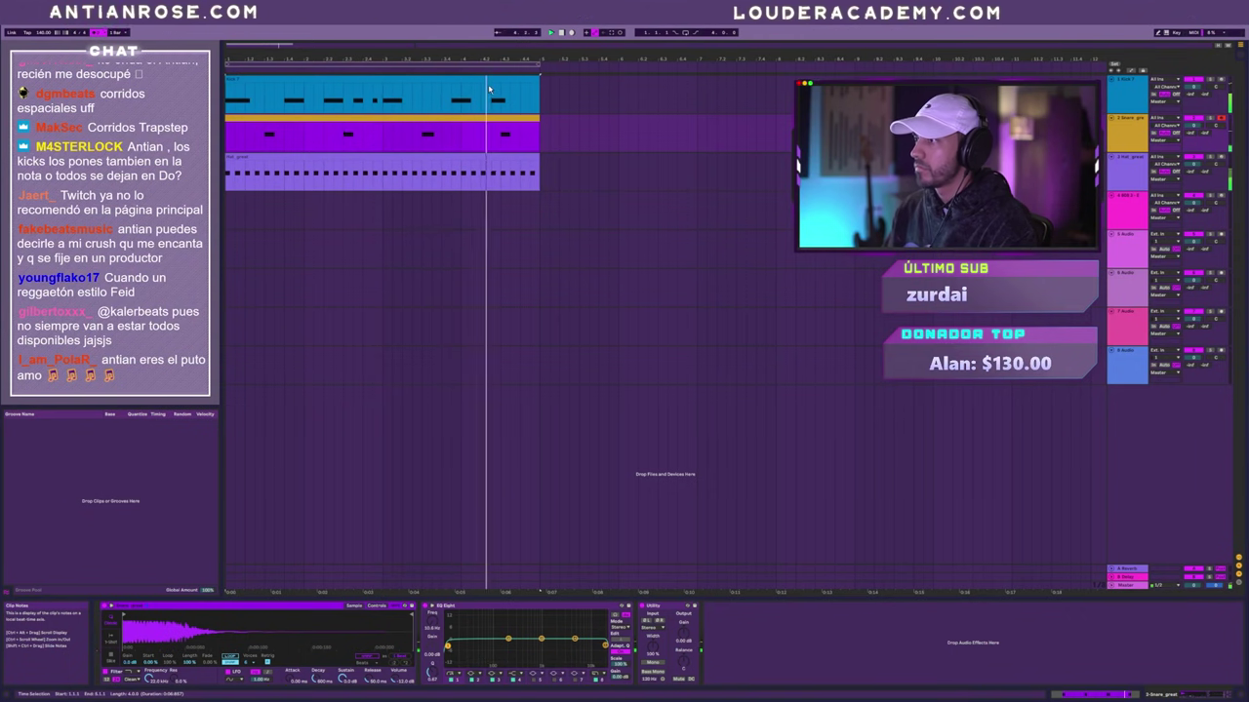
- Move the last kick note directly behind the preceding one, shorten it, and add a 1/32 kick note at 4.2.1
double_click(531, 97)
double_click(1049, 558)
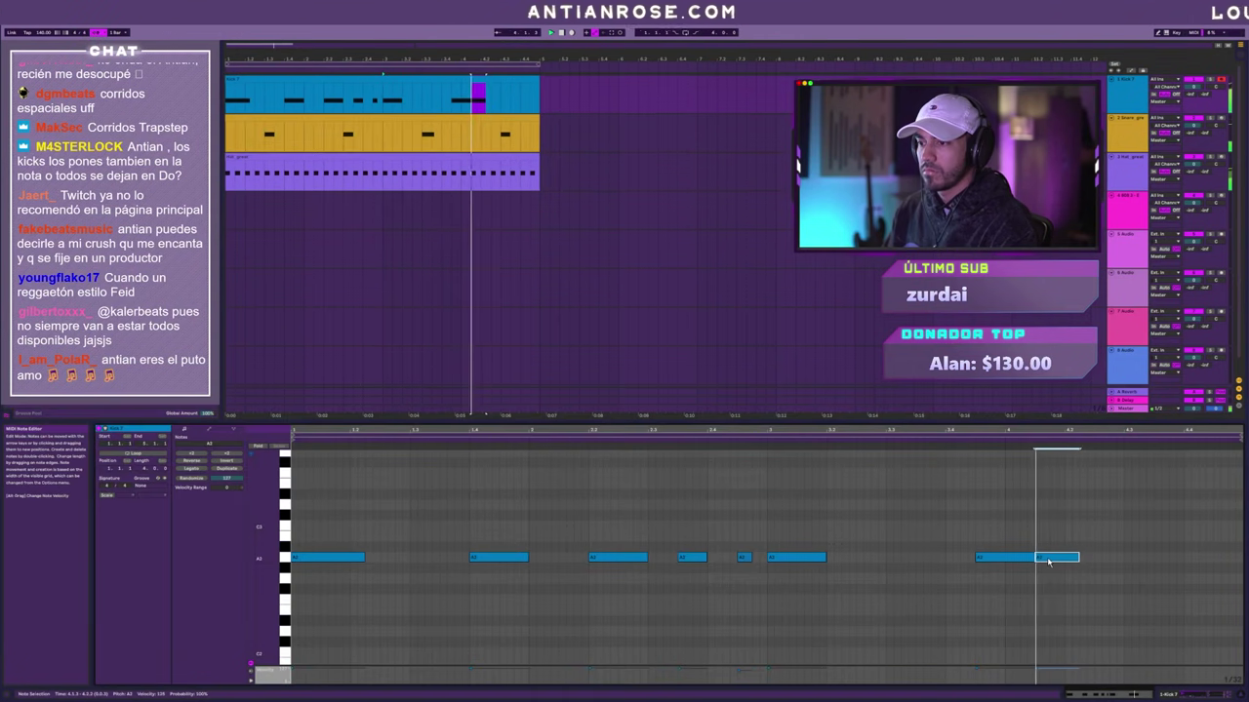
left_click(1101, 561)
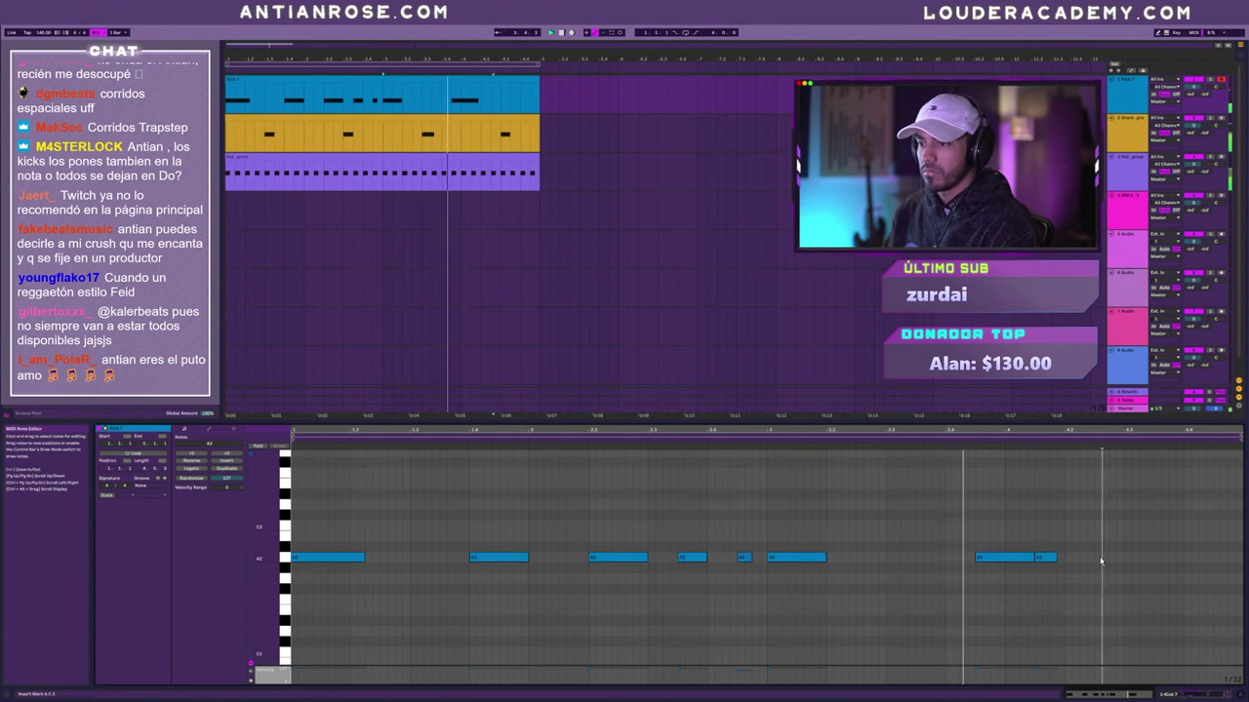
double_click(1070, 560)
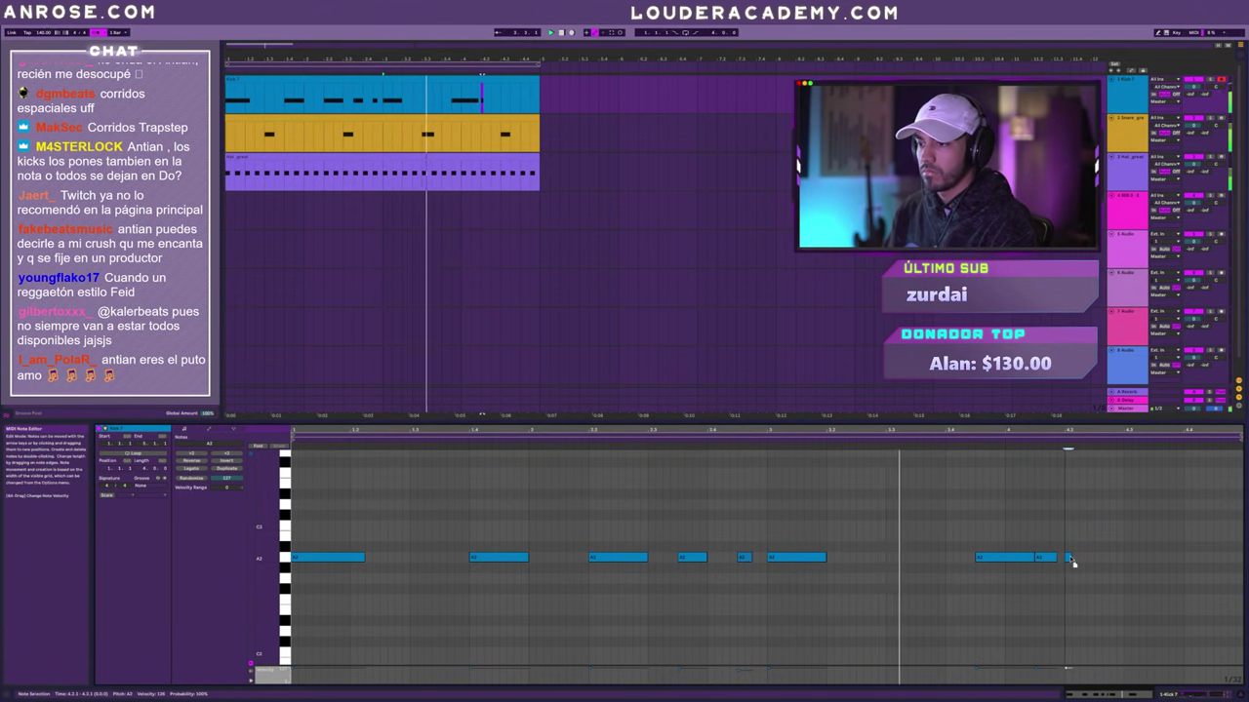
- Switch the kick's Simpler to 1-Shot mode and return to the kick clip's notes
key("shift+Tab")
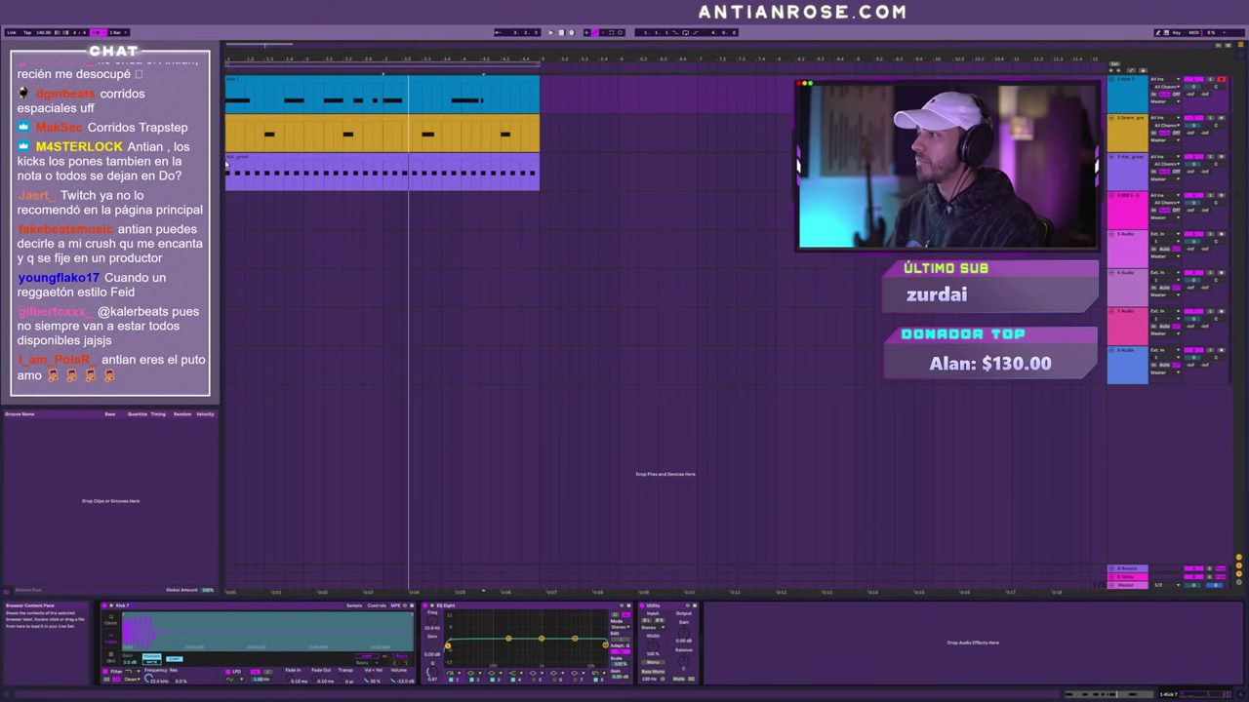
key("shift+Tab")
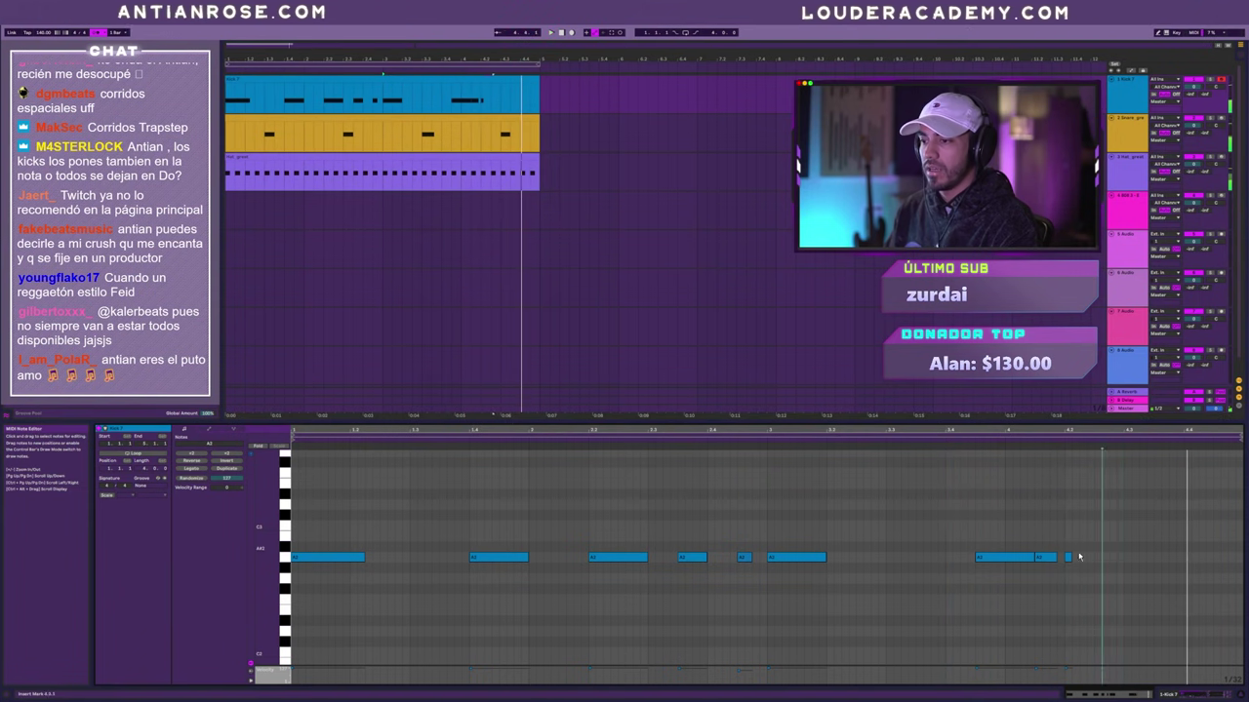
- In the hi-hat clip, set a 1/32 grid and turn the note at beat 1.2 into a roll of four consecutive 1/32 notes on C3
left_click(286, 169)
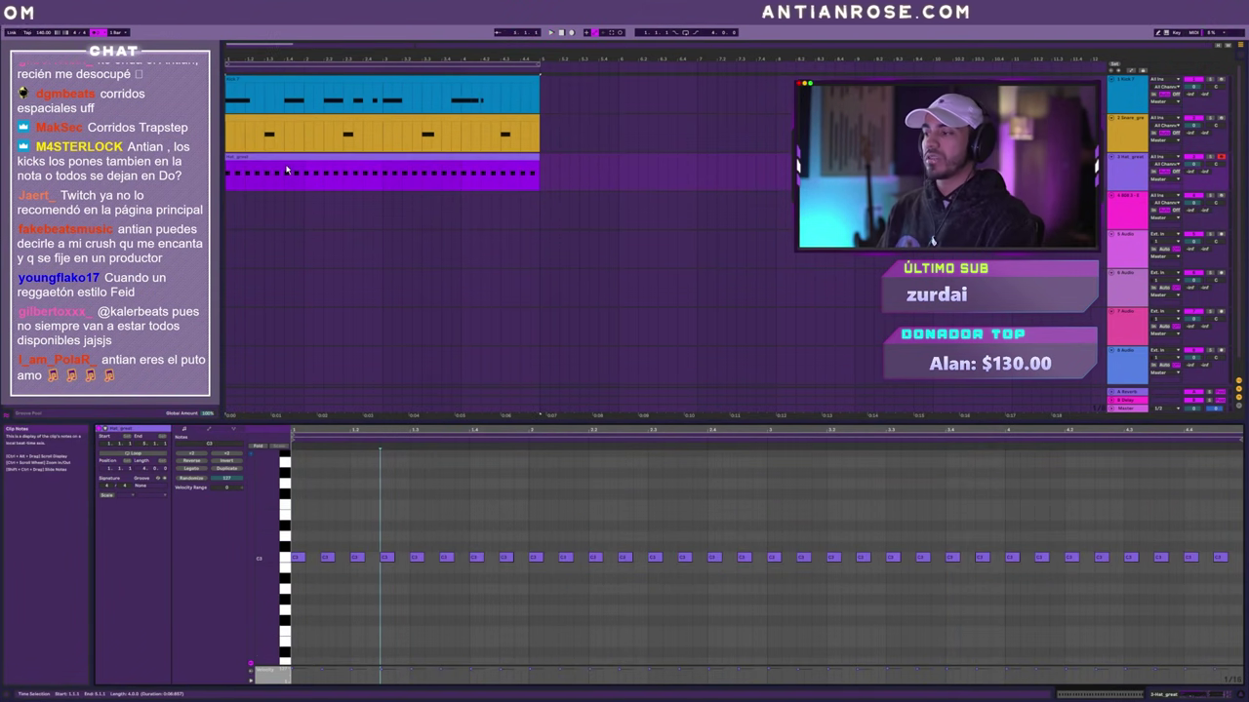
key("ctrl+a")
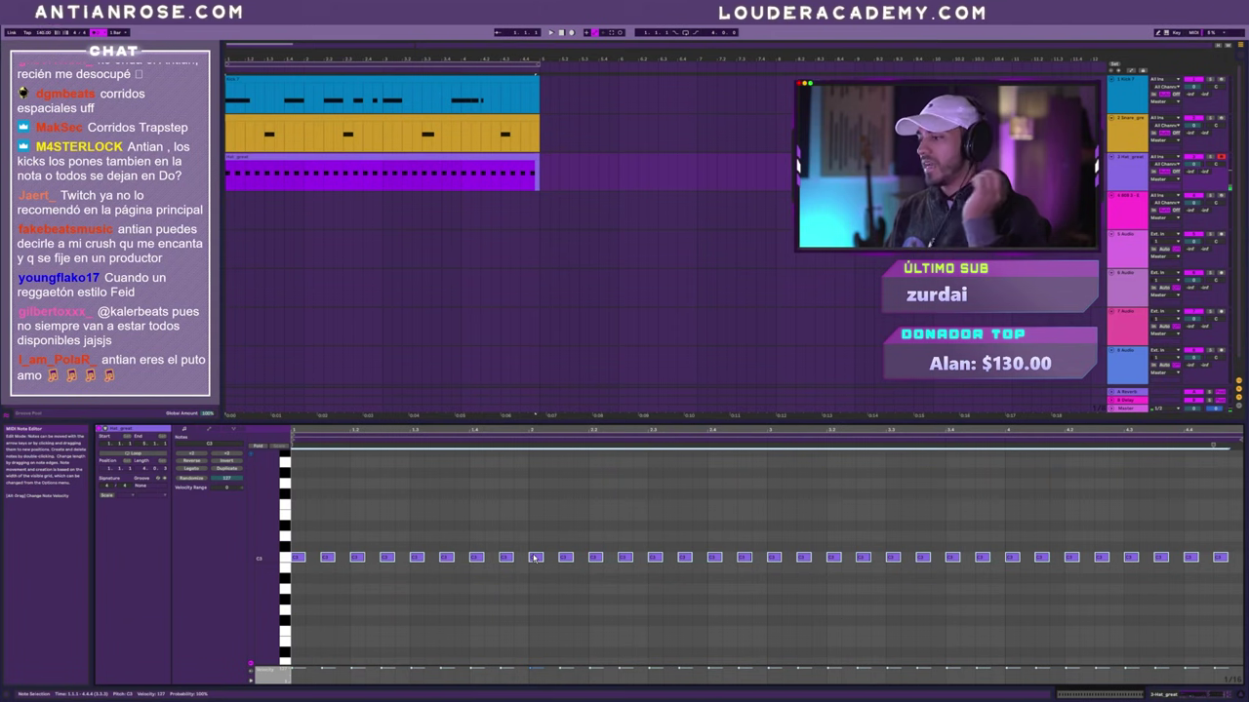
left_click(380, 488)
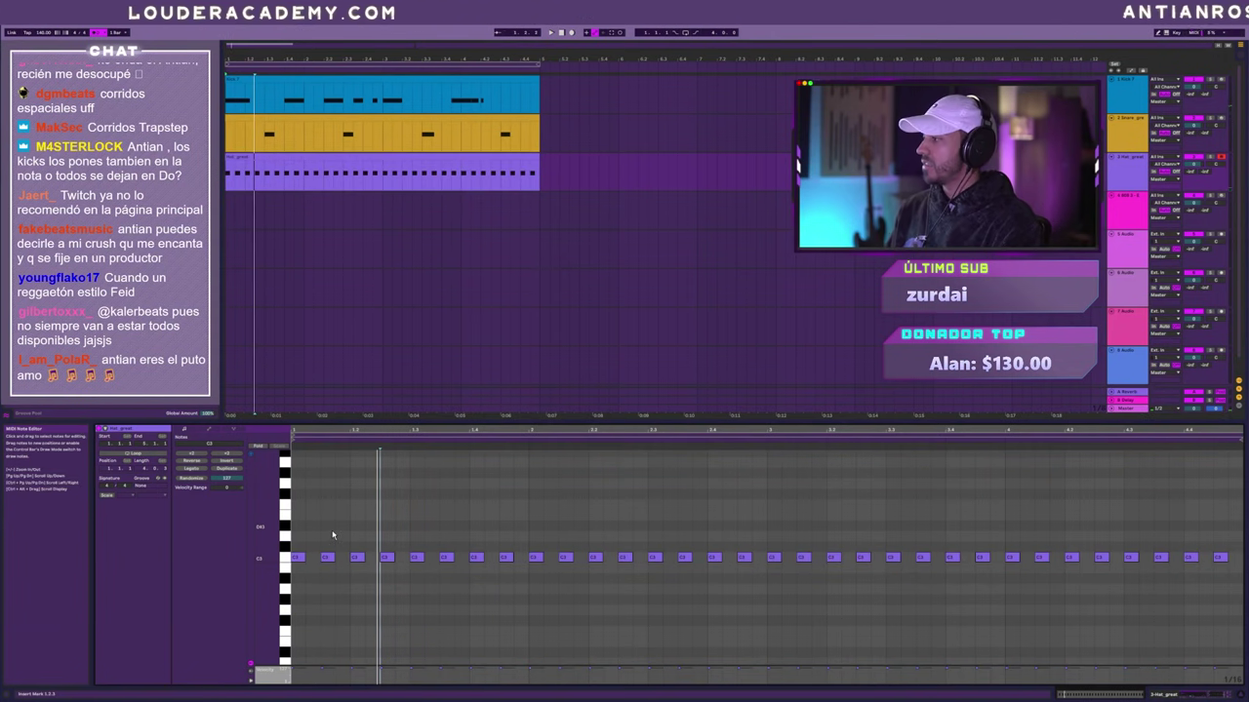
scroll(342, 547, "up", 5)
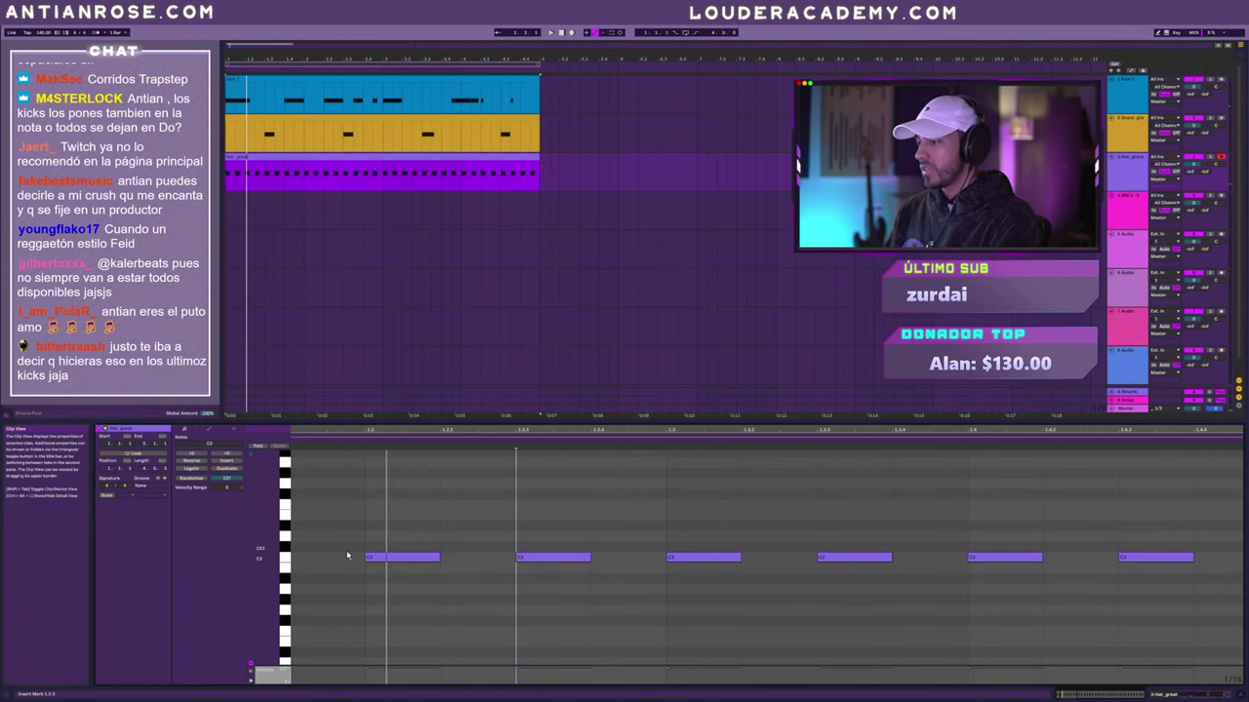
right_click(403, 504)
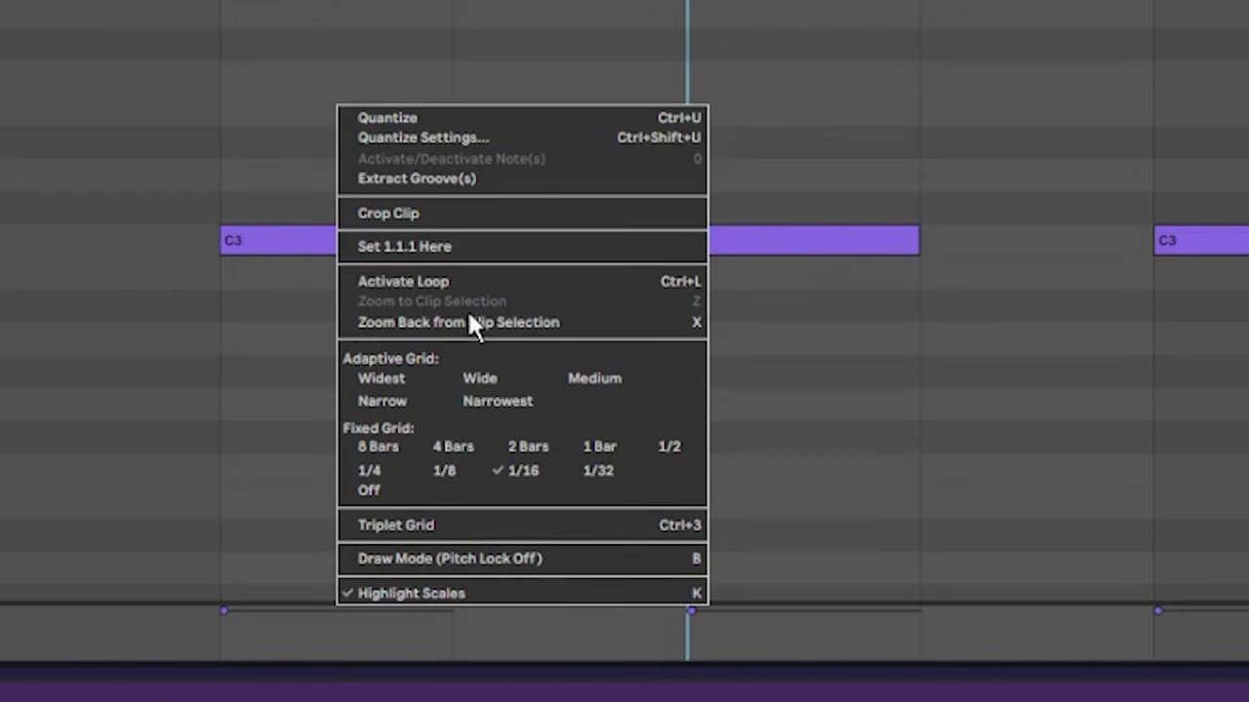
left_click(390, 401)
left_click(448, 388)
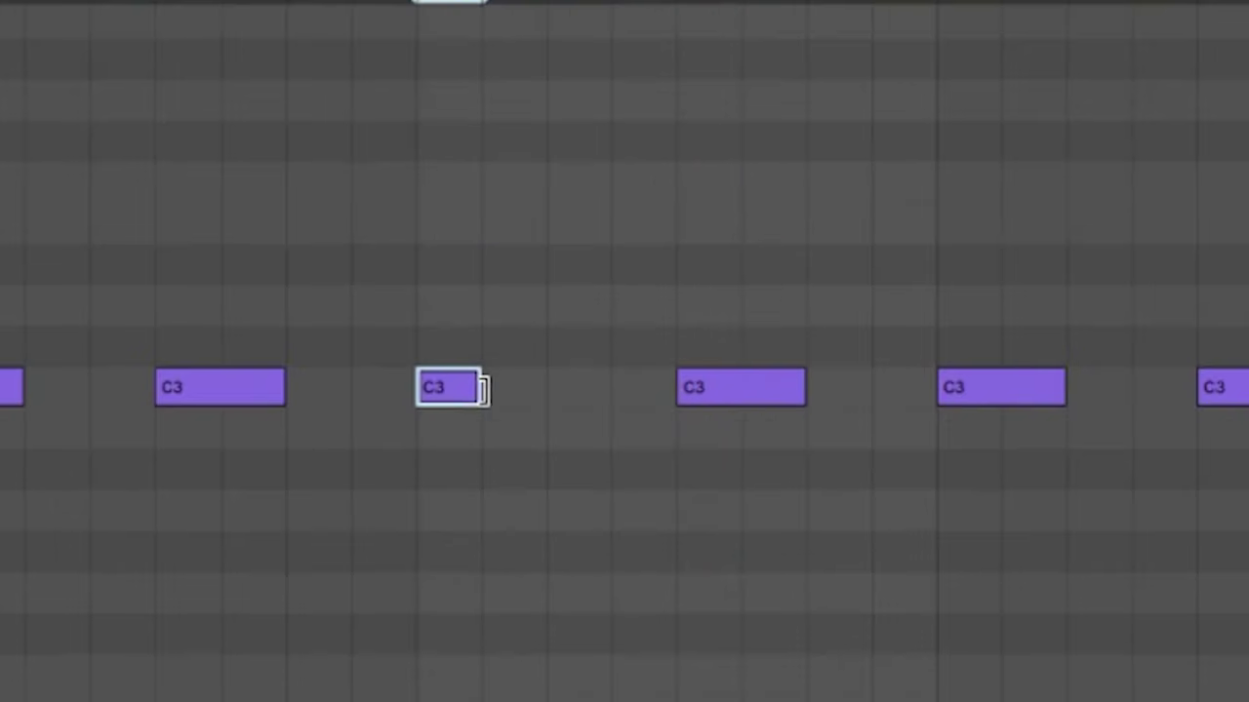
left_click(490, 387)
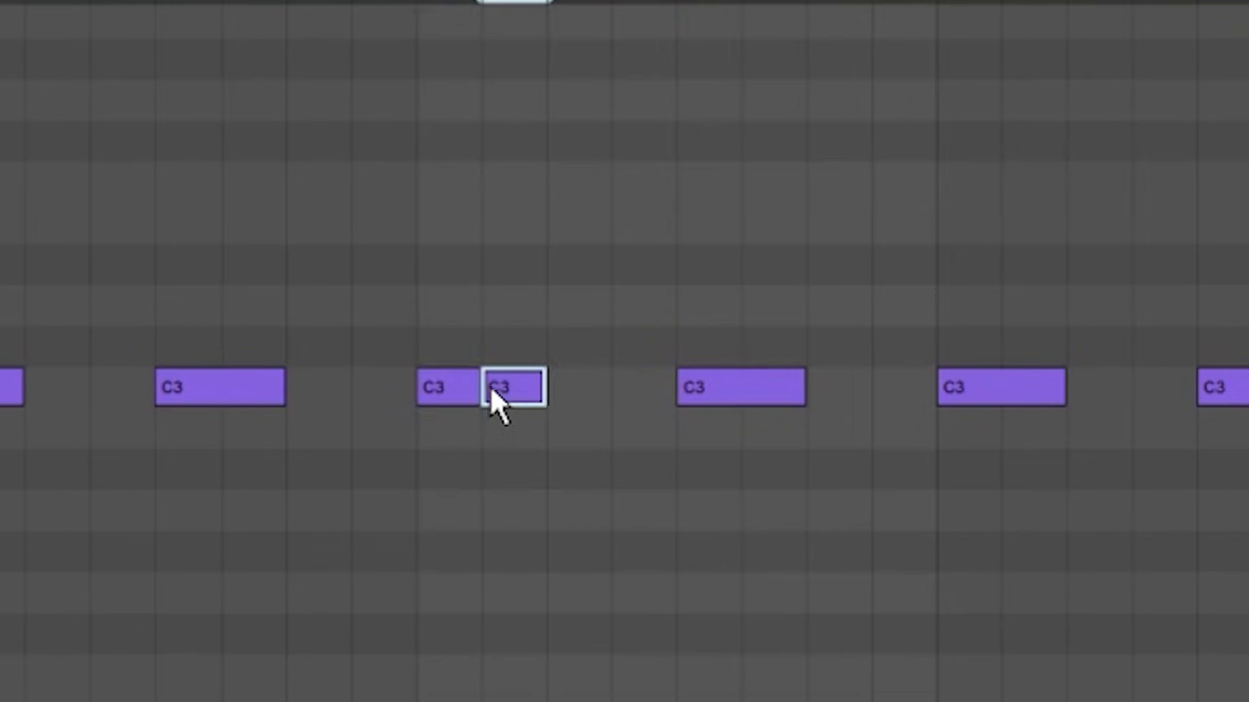
left_click(580, 387)
left_click(656, 389)
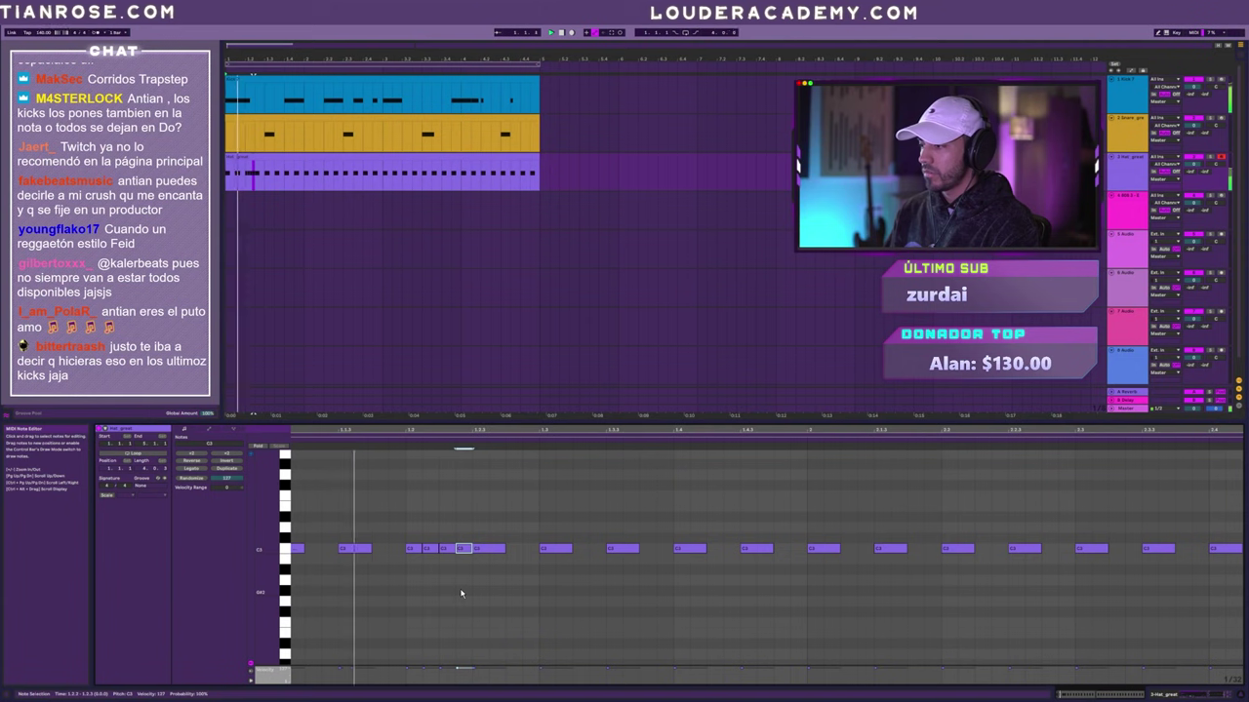
- Select the four-note hi-hat roll at beat 1.2 and transpose it several semitones below the main hi-hat row
left_click_drag(408, 534, 478, 560)
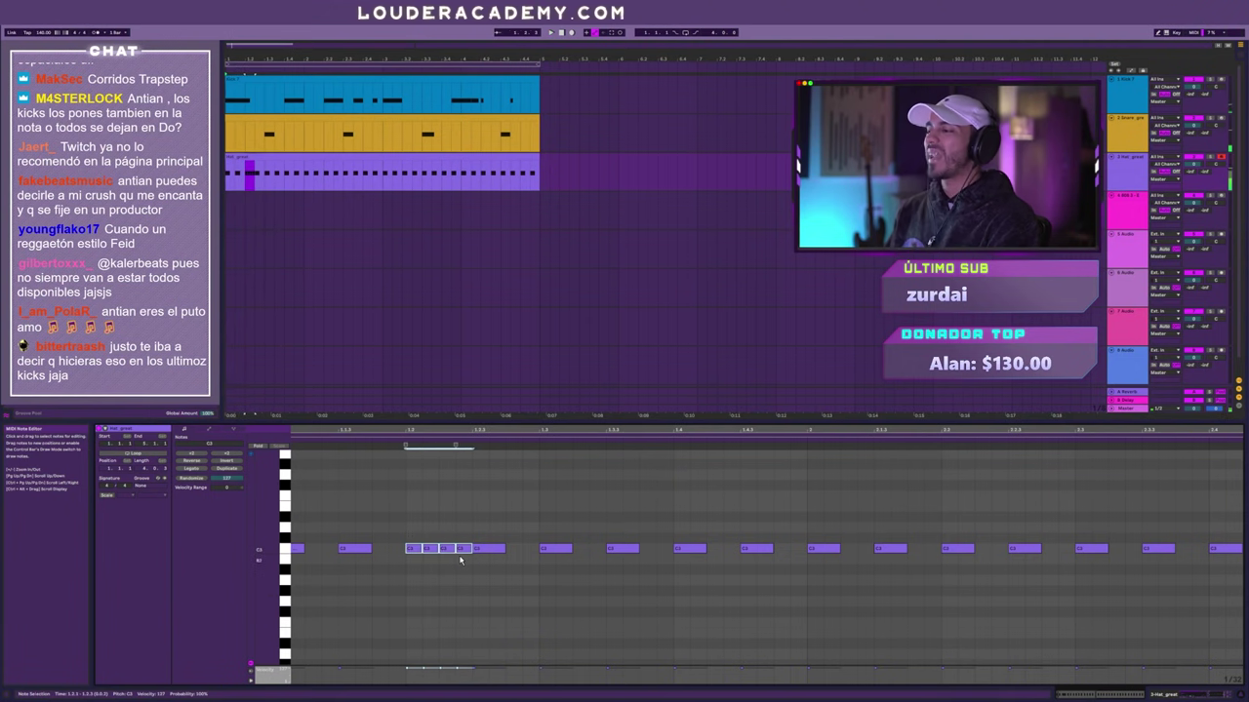
key("Down")
key("Down")
key("Down")
key("Down")
key("Down")
key("Down")
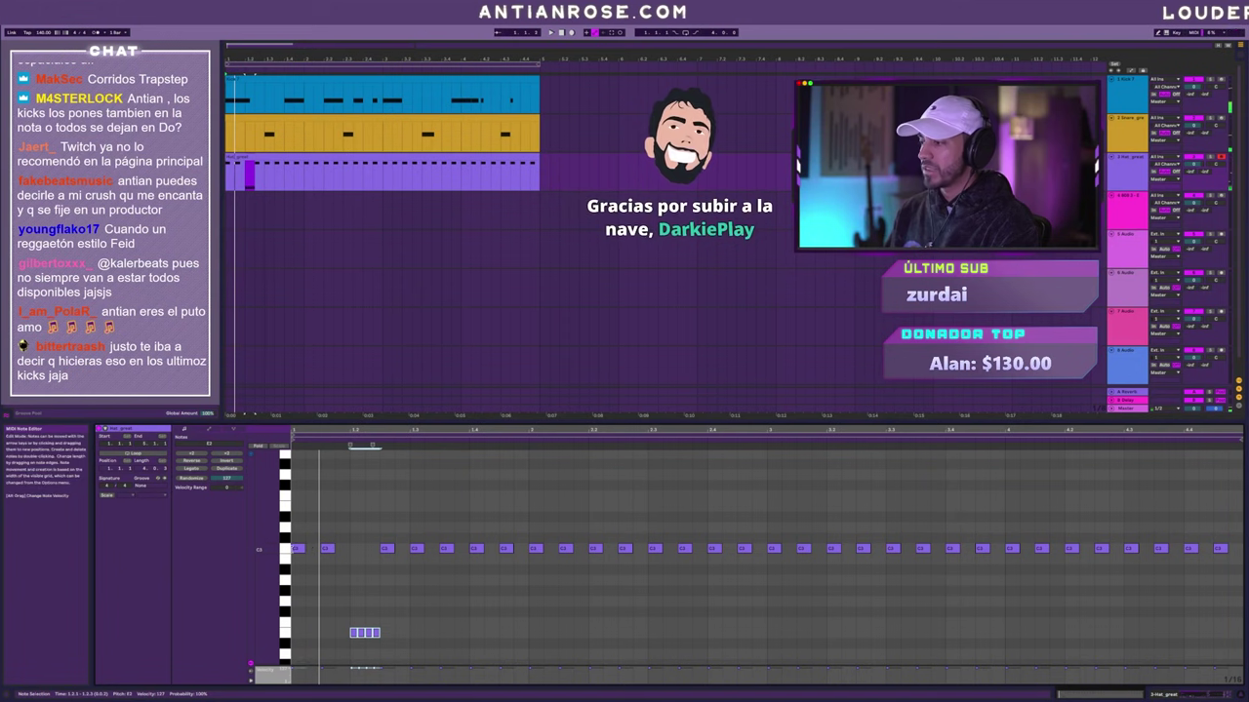
- Transpose the whole row of steady hi-hat notes from C3 down to A#2
left_click(286, 554)
left_click_drag(287, 554, 287, 601)
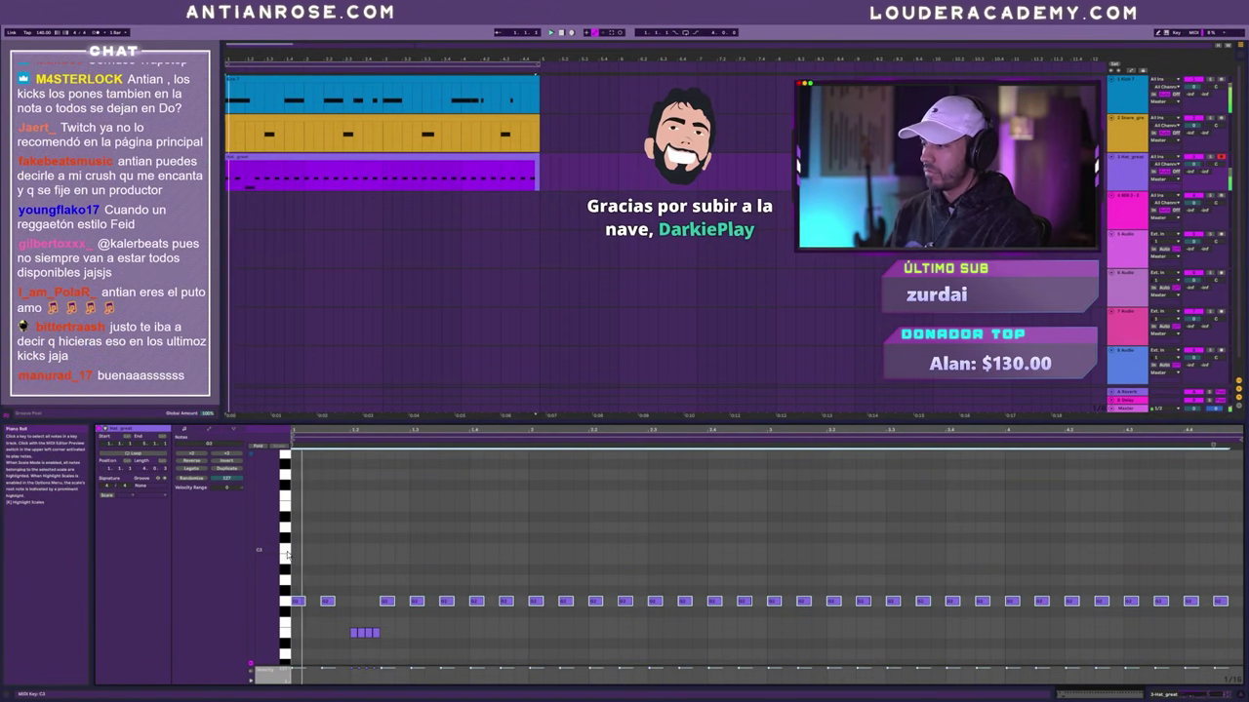
key("Up")
key("Up")
key("Up")
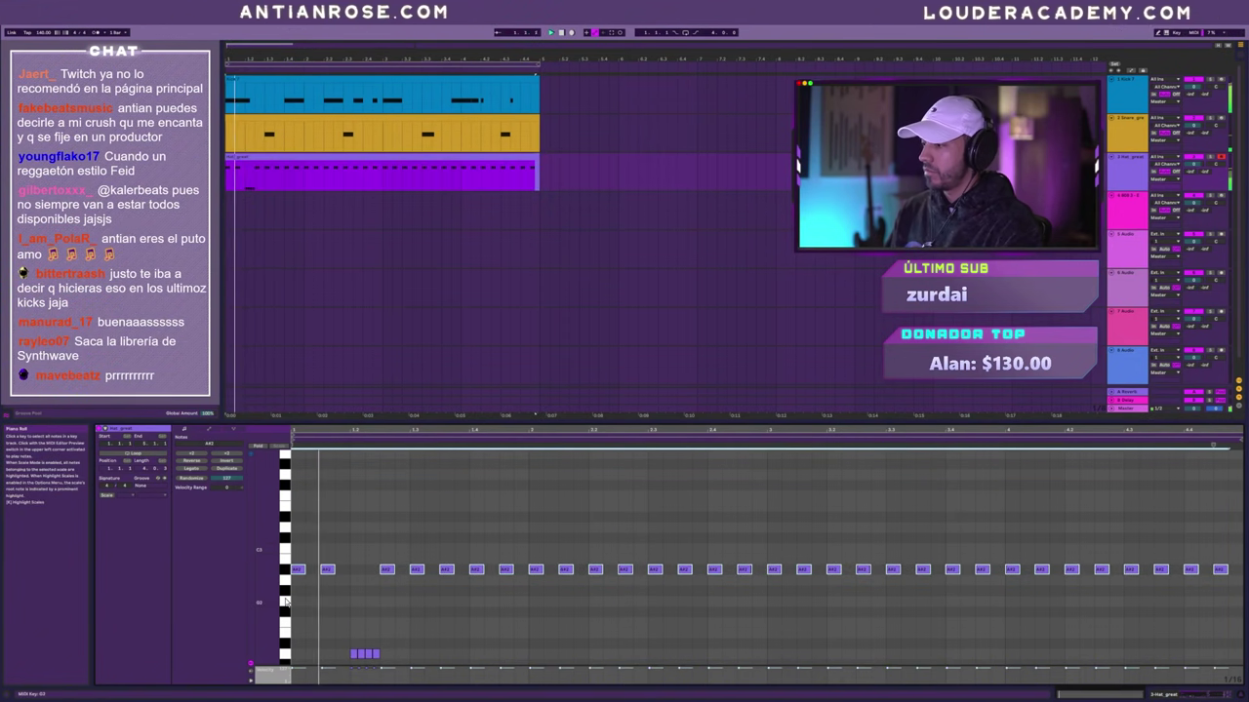
- Raise the low four-note hi-hat roll at beat 1.2 to G2
left_click_drag(341, 643, 427, 669)
key("Up")
key("Up")
key("Up")
key("Up")
key("Up")
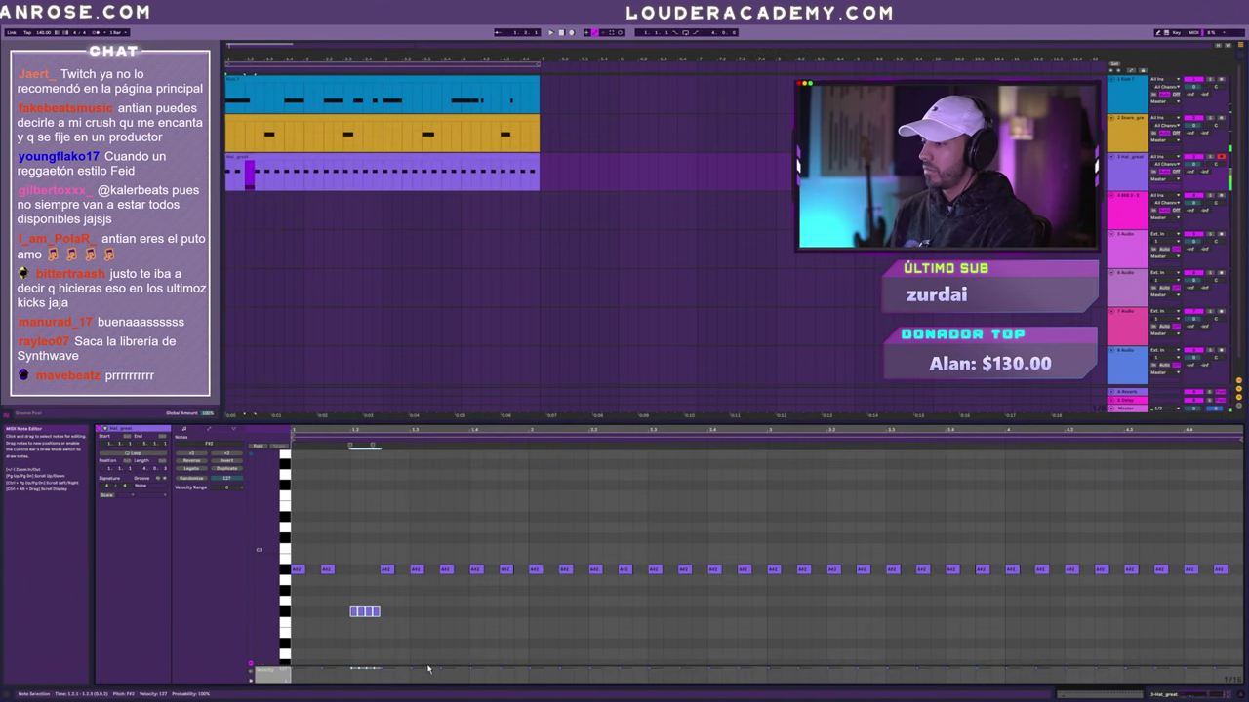
- Add hi-hat notes at 2.4.2 and 2.4.4, and lower a roll of four 1/32 notes at beat 2.3 to E2
double_click(728, 568)
double_click(758, 569)
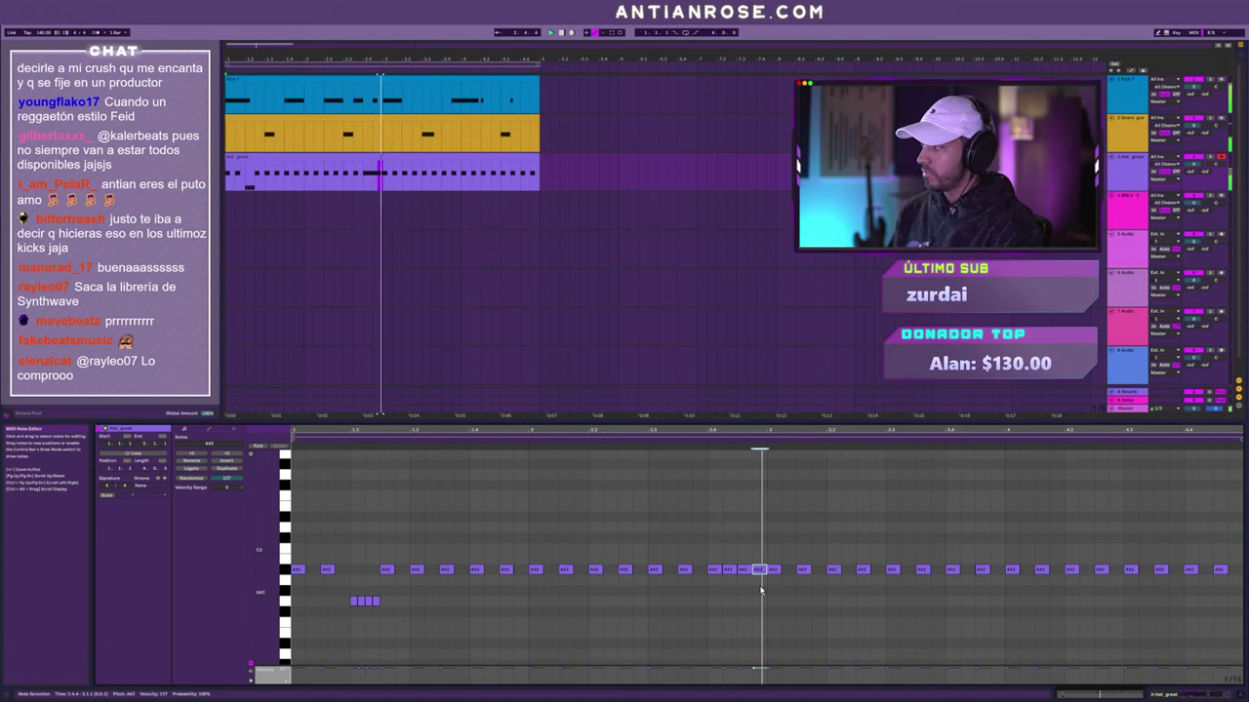
scroll(749, 579, "up", 3)
left_click_drag(641, 600, 639, 618)
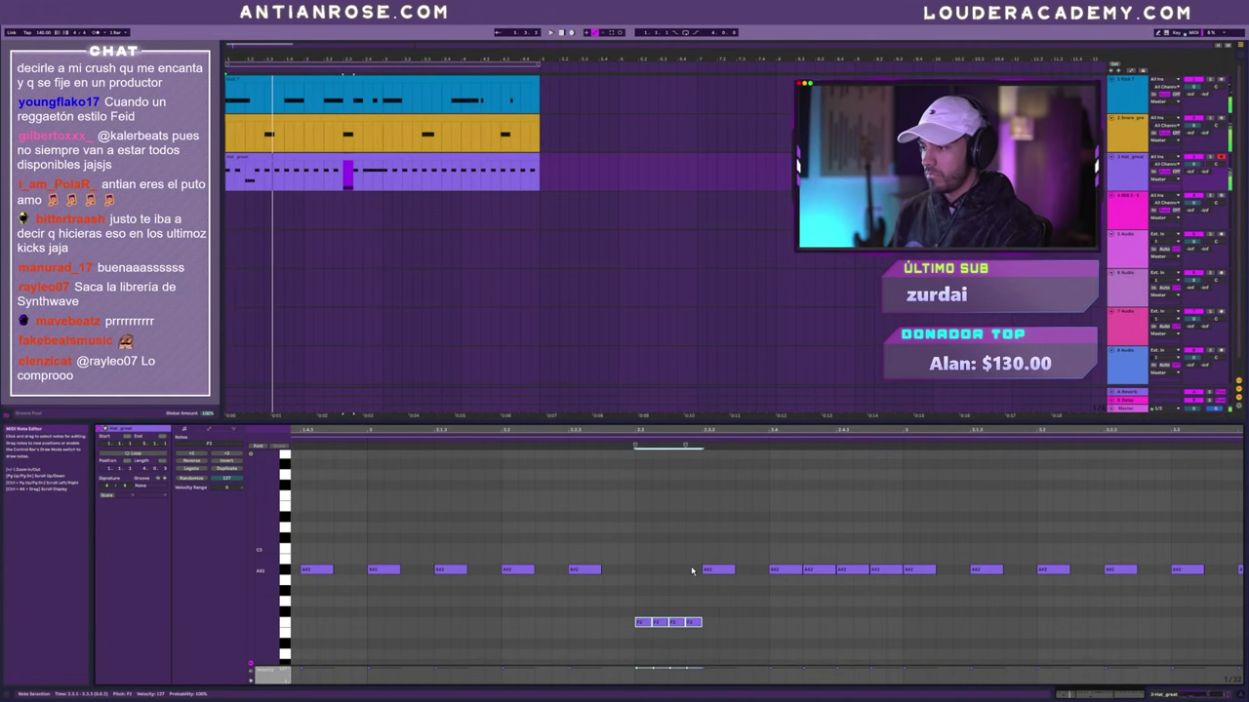
scroll(632, 598, "down", 1)
key("Down")
key("Down")
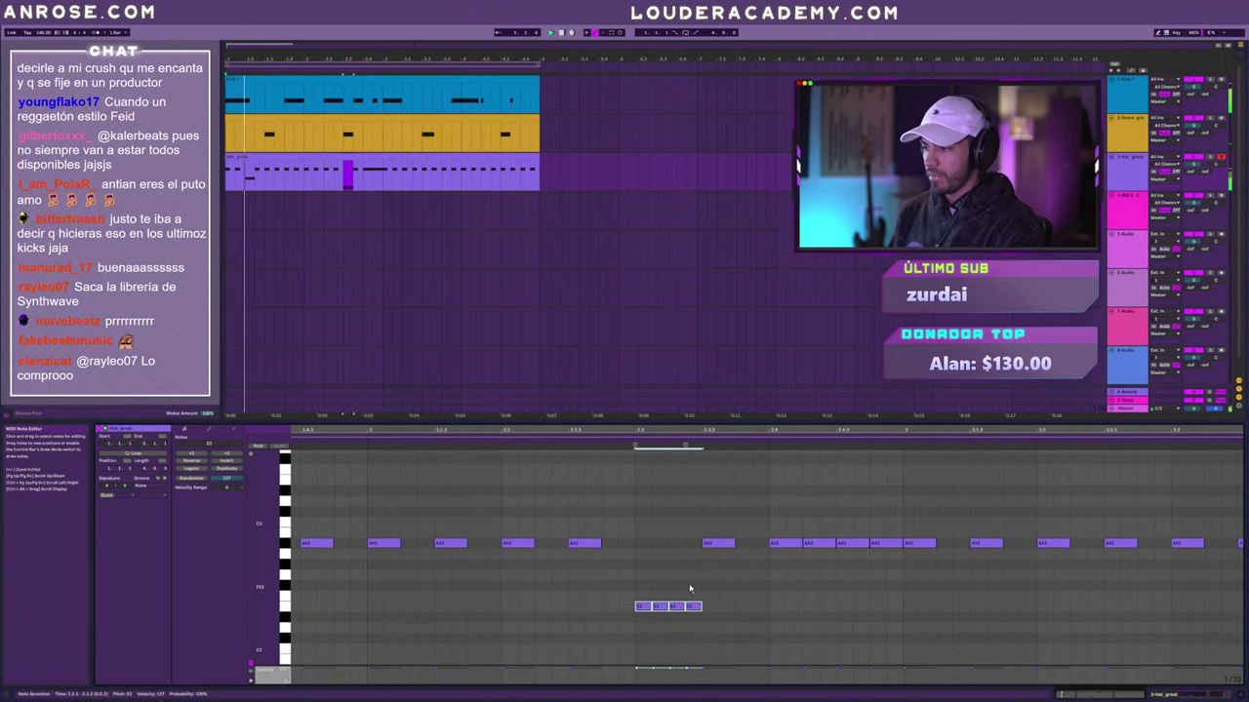
left_click(688, 590)
- Try a four-note 1/32 hi-hat roll at the start of bar 2 raised six semitones to E3
scroll(677, 607, "right", 3)
left_click_drag(745, 560, 779, 541)
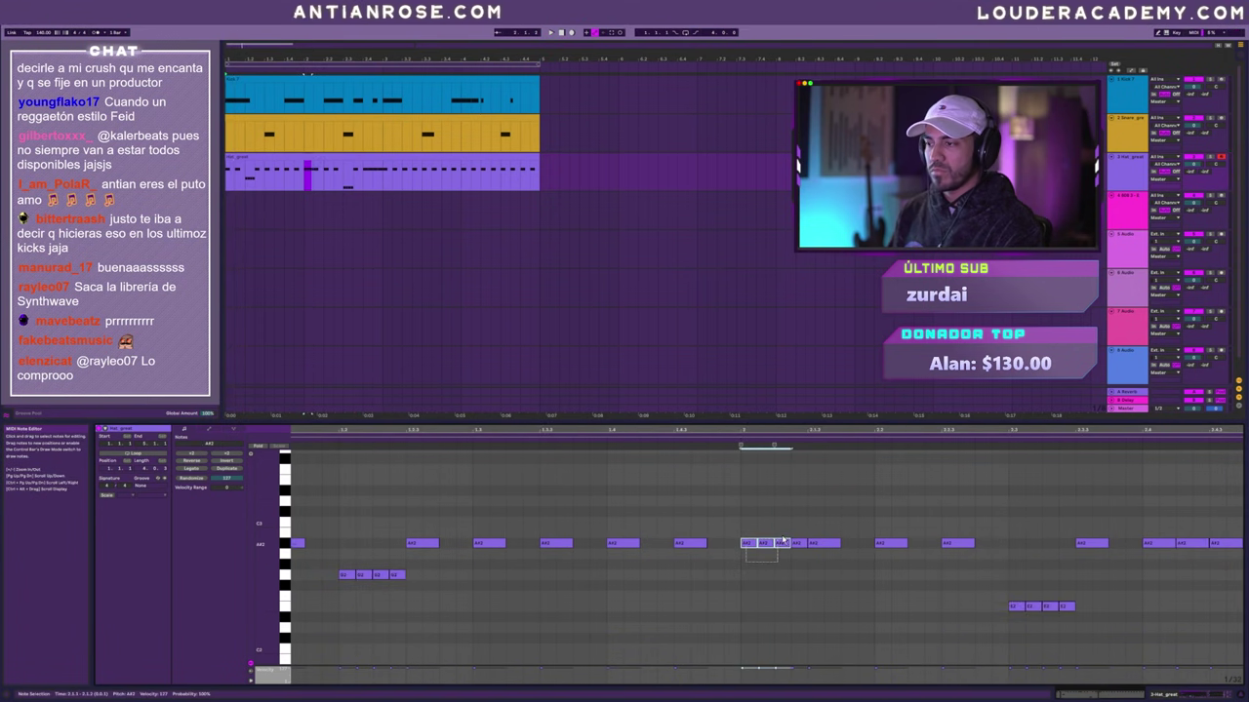
key("Up")
key("Up")
key("Up")
key("Up")
key("Up")
key("Up")
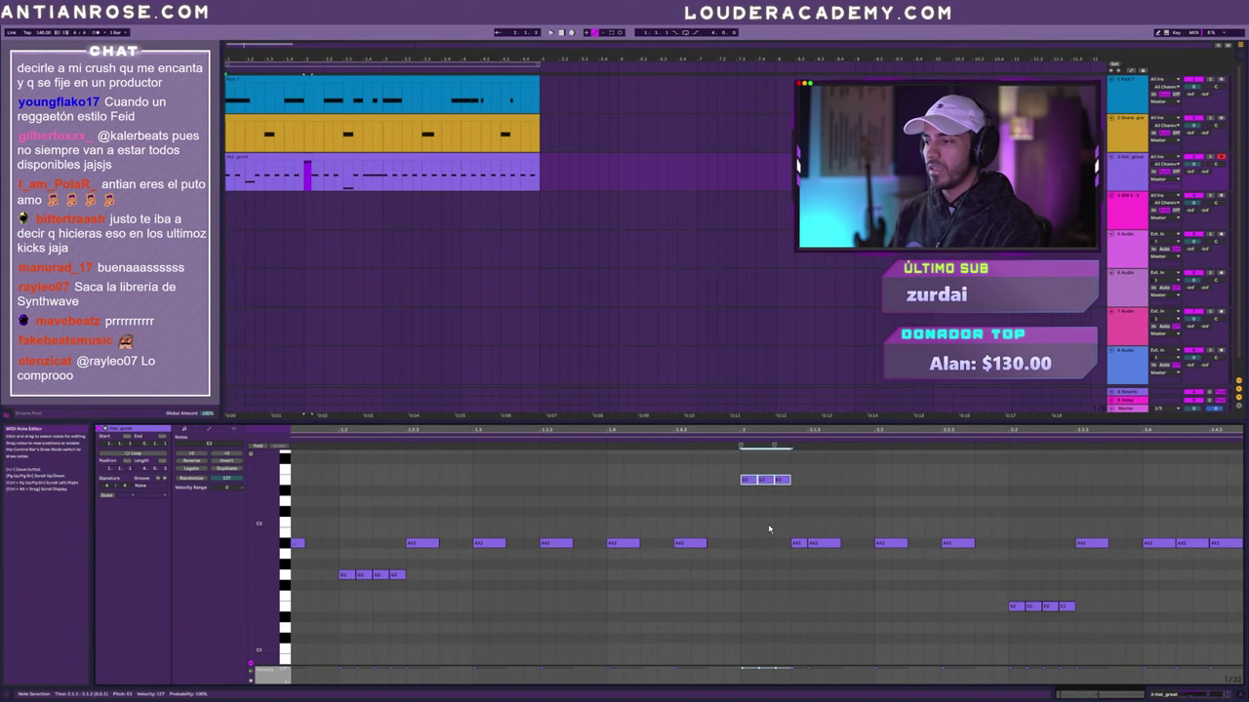
left_click(472, 595)
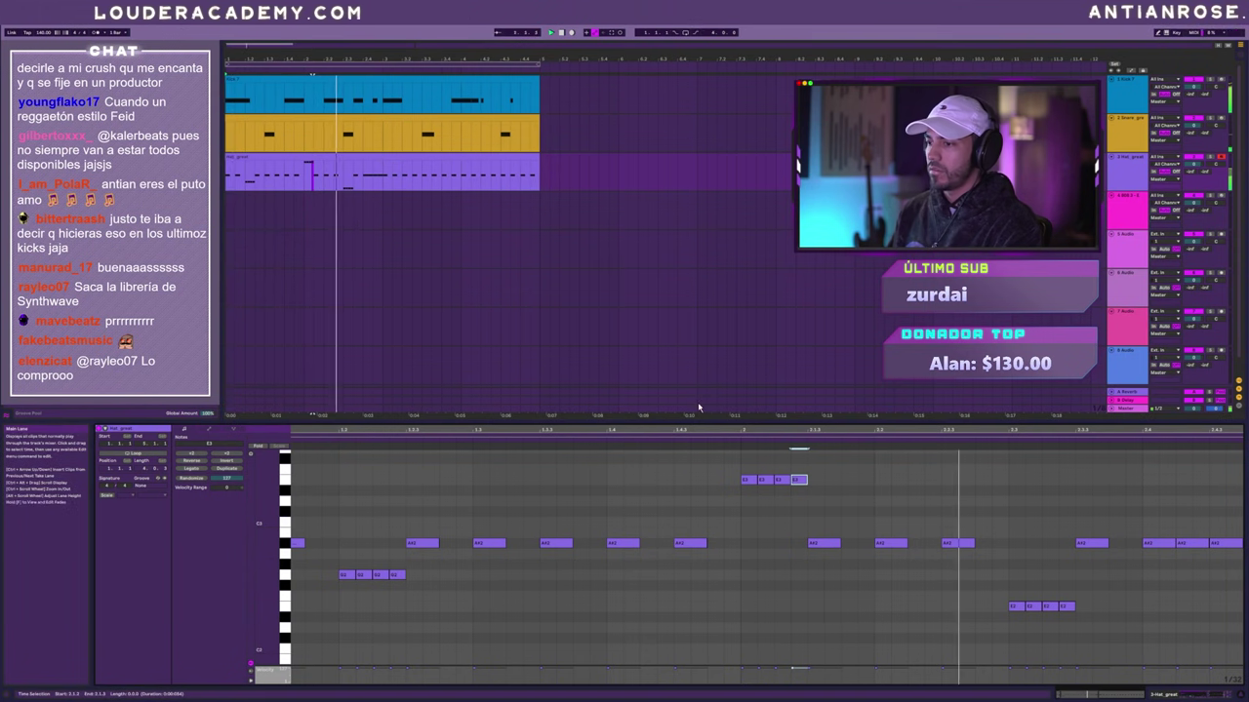
- Put the roll at the start of bar 2 back on A#2 and space its four 1/32 notes one sixteenth apart
left_click(751, 491)
key("Left")
key("Down")
key("Down")
key("Down")
key("Down")
key("Down")
key("Down")
key("Right")
left_click(754, 548)
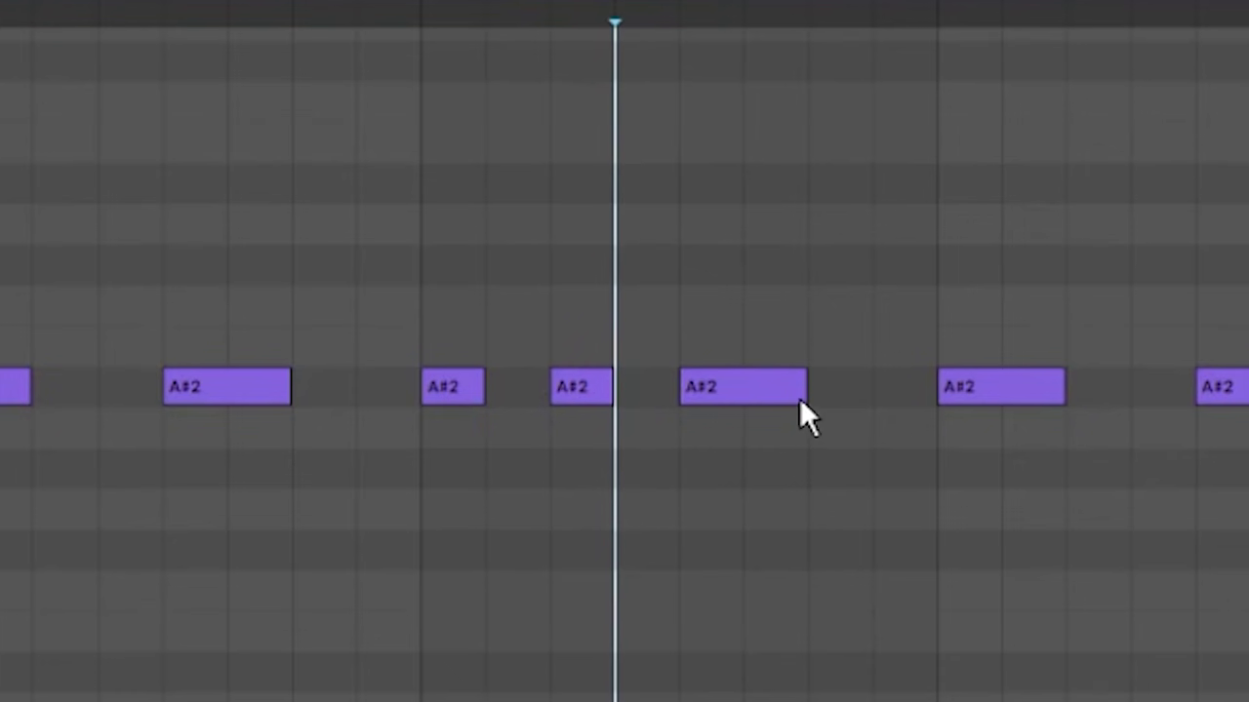
left_click_drag(839, 550, 825, 545)
left_click_drag(749, 398, 751, 400)
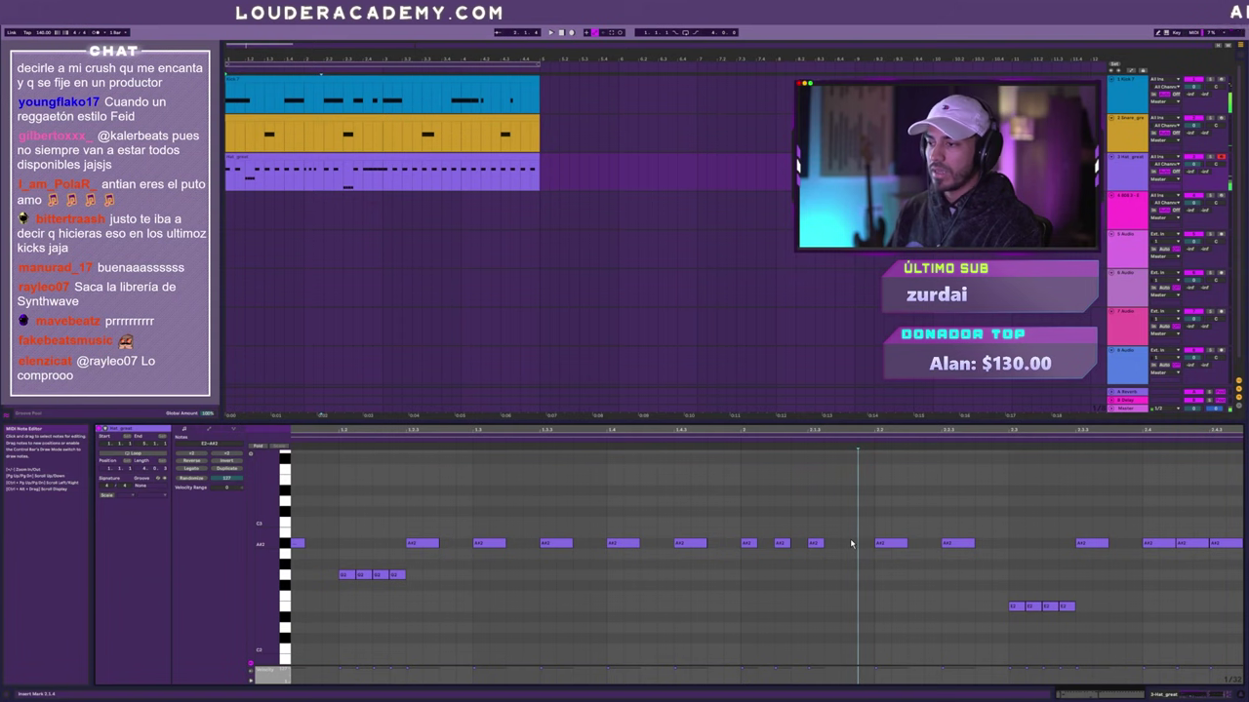
scroll(851, 544, "down", 5)
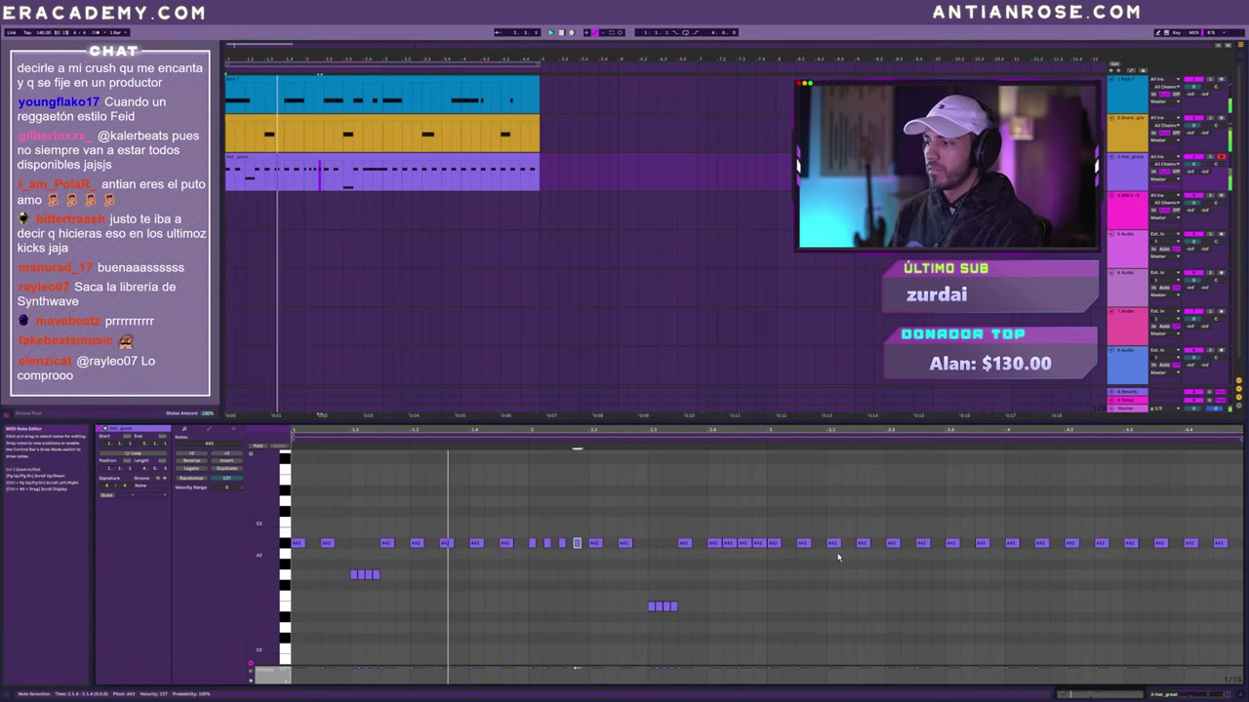
- Try lowering the short hi-hat notes at 2.1.3 and 2.1.4 to D#2 and G2
scroll(613, 554, "up", 3)
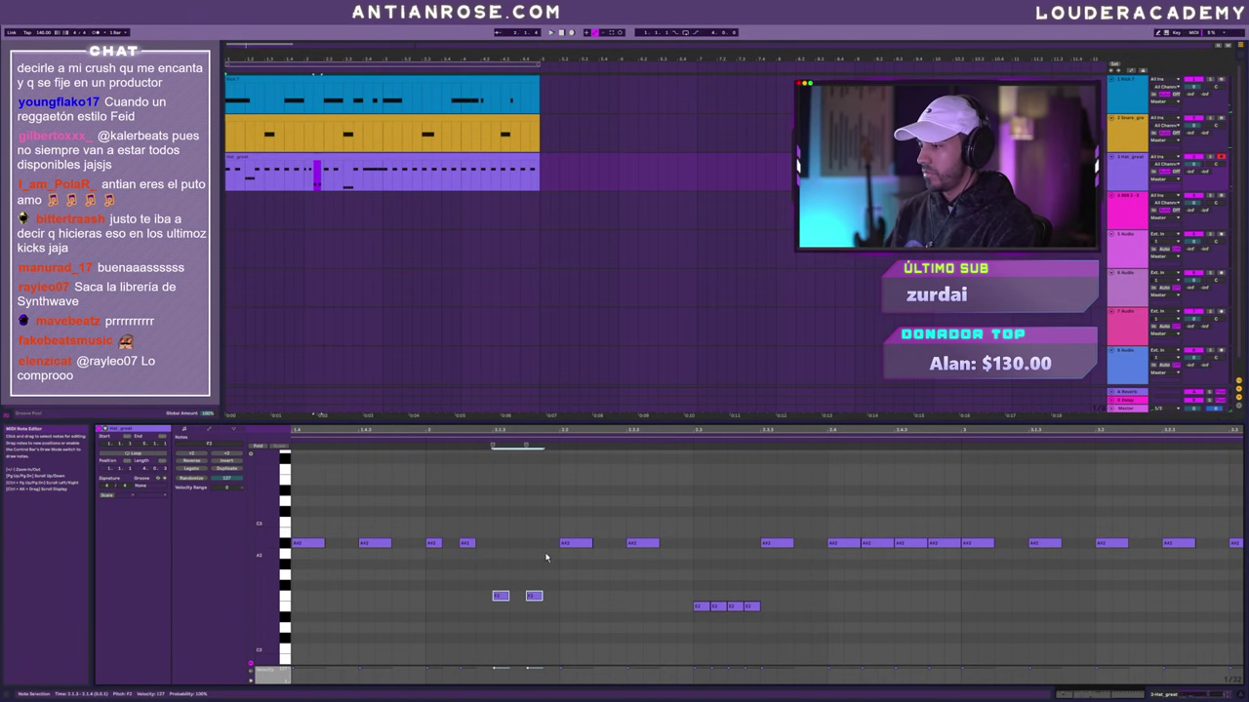
key("Down")
key("Down")
left_click(533, 617)
left_click_drag(496, 506, 528, 507)
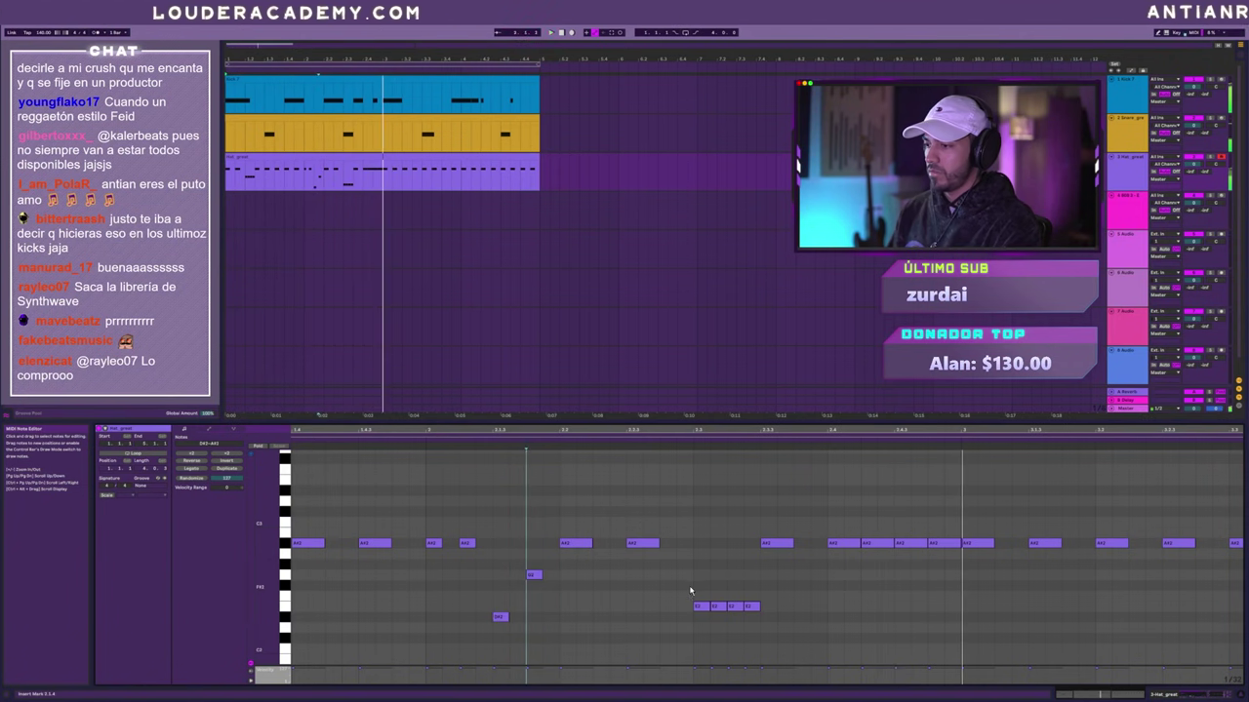
- Insert a new MIDI track below the hi-hat track and load a sample from the browser as its instrument
left_click(1124, 193)
key("ctrl+shift+t")
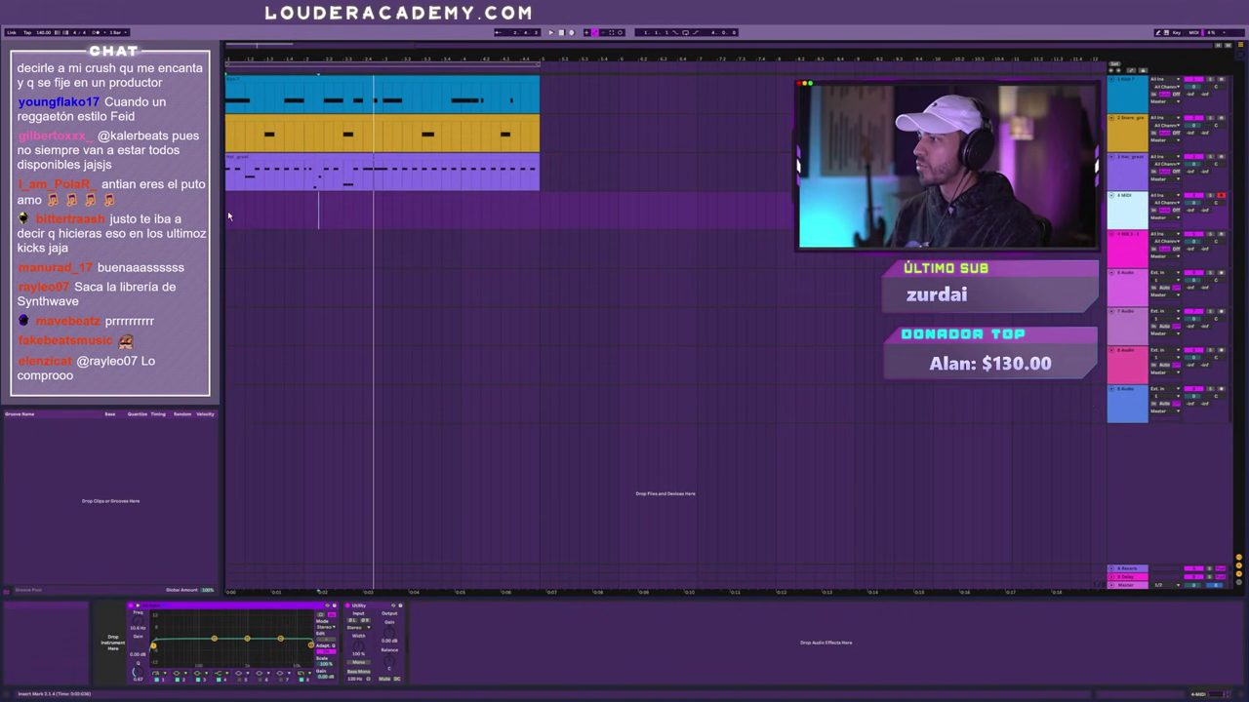
left_click(256, 280)
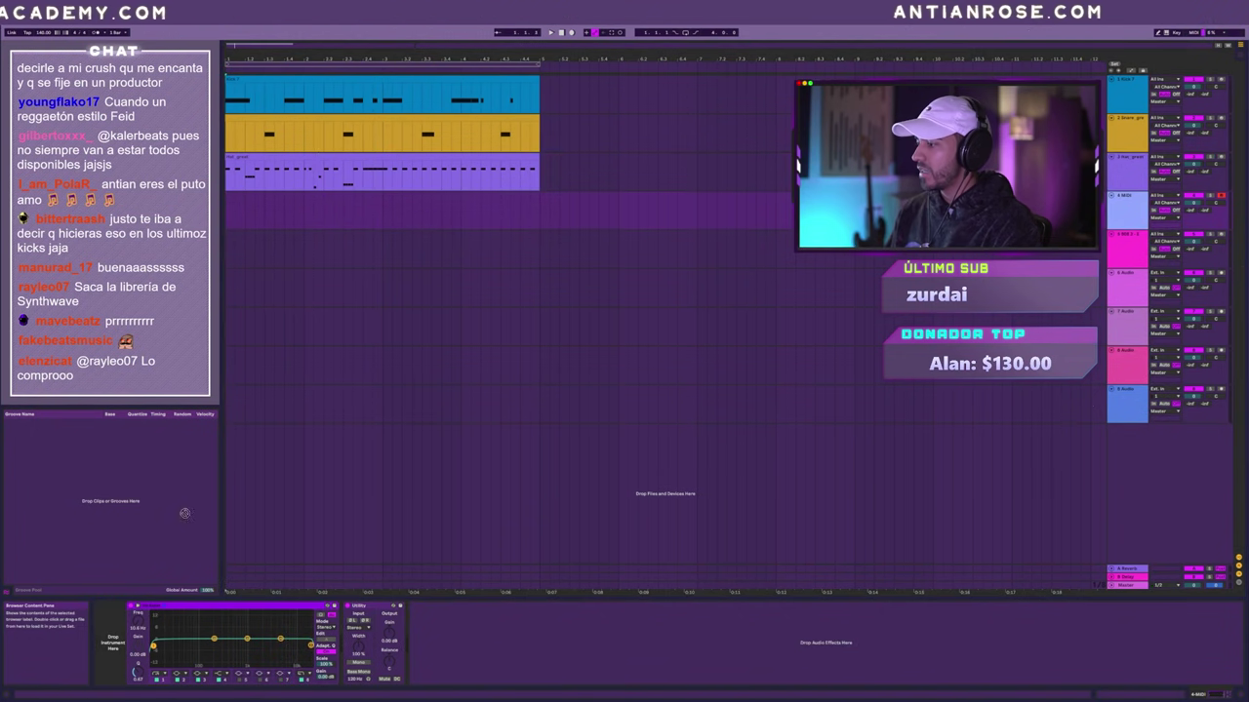
left_click_drag(216, 414, 205, 660)
- Record a single hit at beat 3.2 on the new sample track
left_click(228, 218)
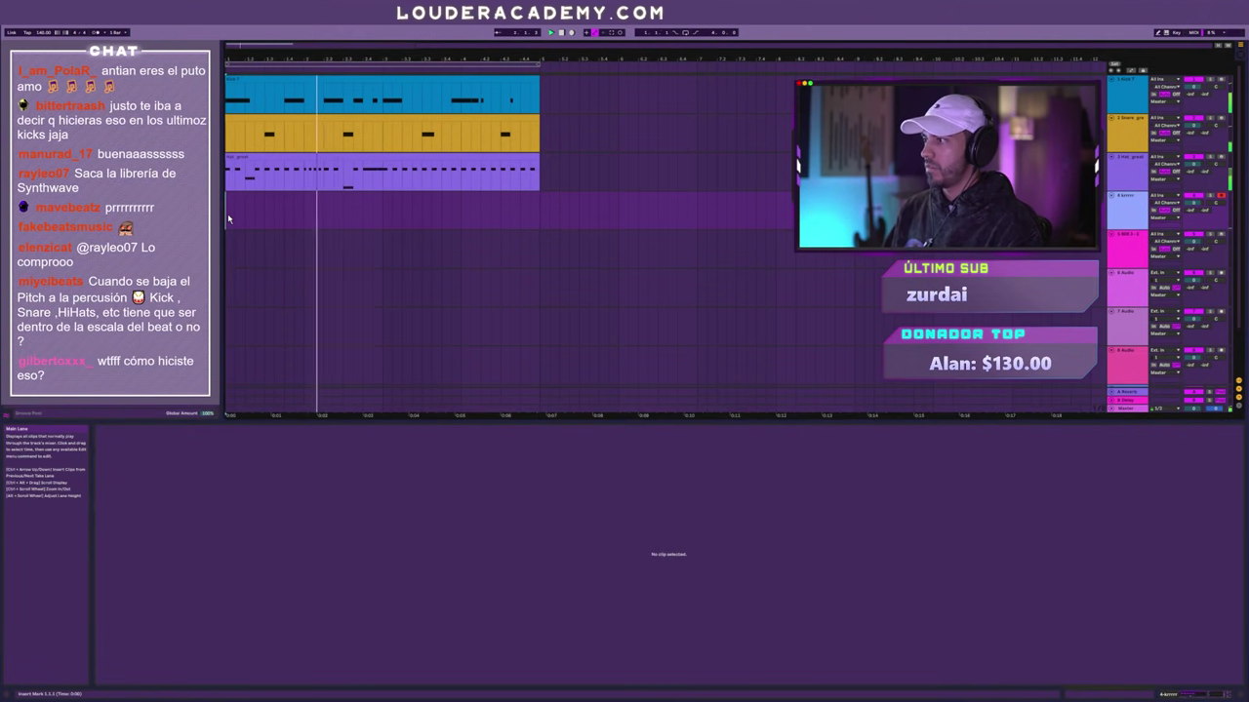
key("F9")
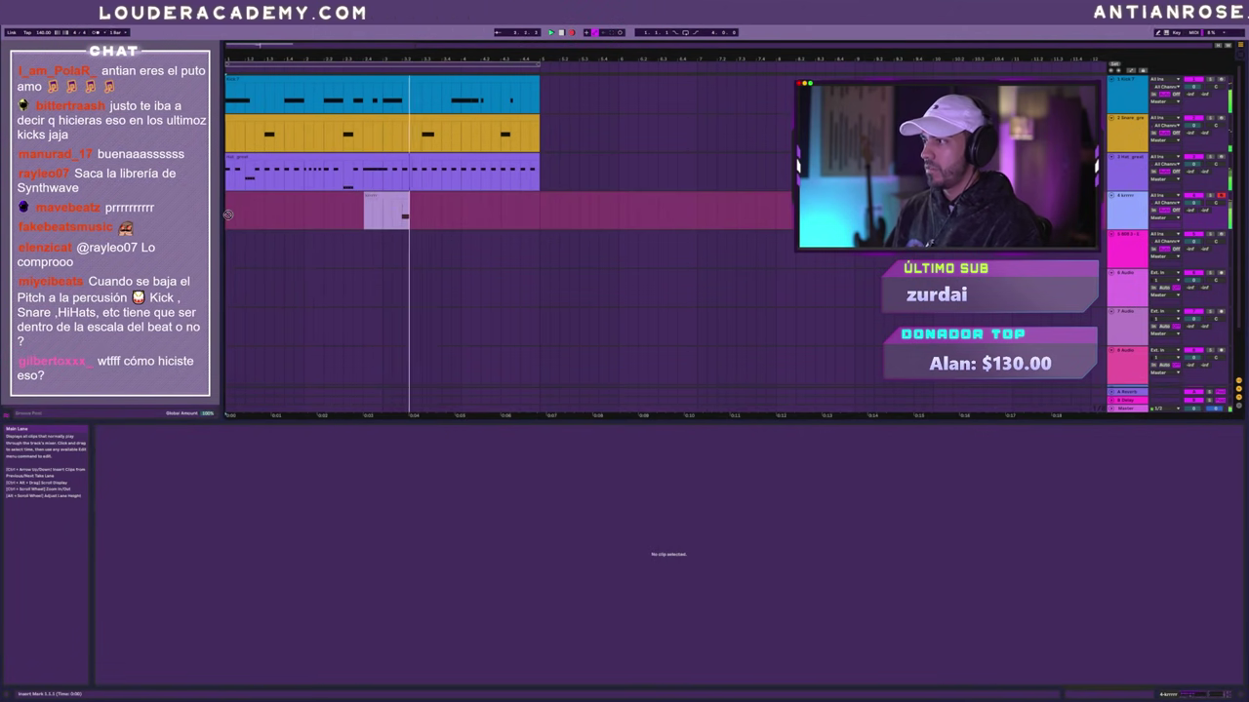
key("space")
- Transpose the recorded note on the new track down to F2
left_click(400, 210)
key("Down")
key("Down")
key("Down")
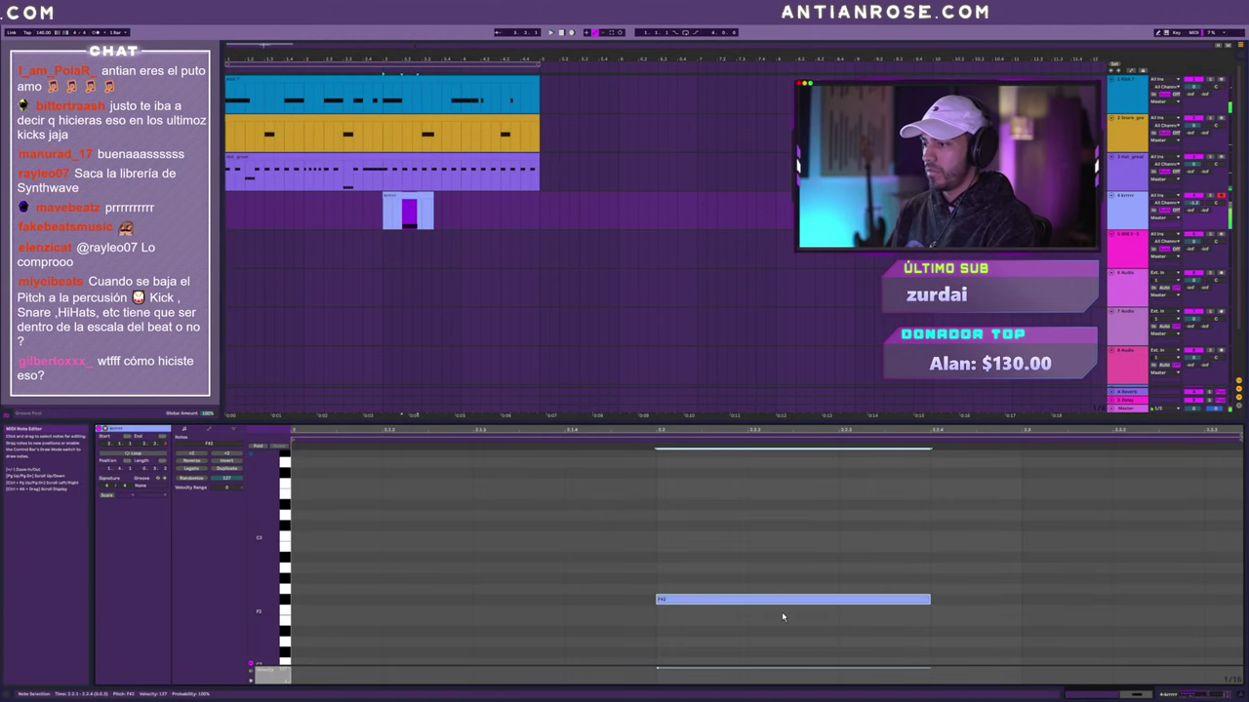
key("Down")
- Copy the new track's clip to the start of bar 1 and deactivate the hi-hat section containing the roll at beat 1.2
left_click_drag(405, 210, 248, 209)
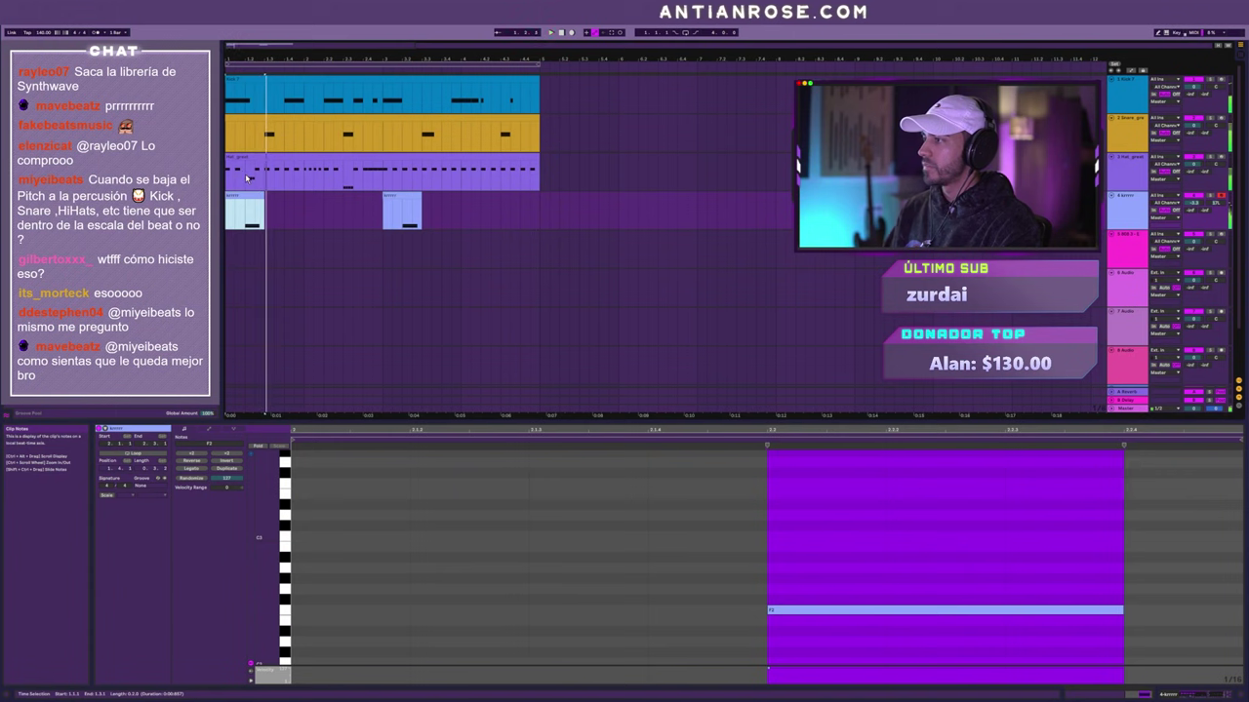
left_click(250, 176)
key("space")
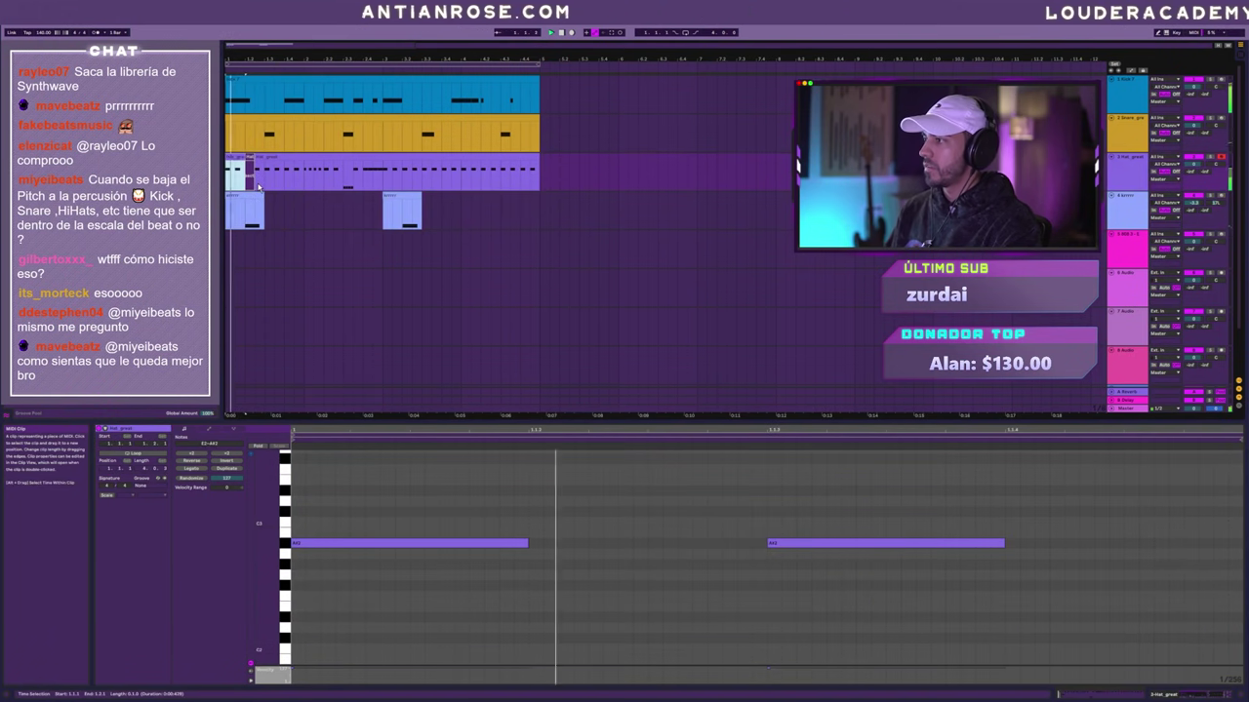
- Copy the new track's clip to beat 2.2 and split off and deactivate the hi-hat section with the roll at beat 2.3
scroll(379, 191, "up", 2)
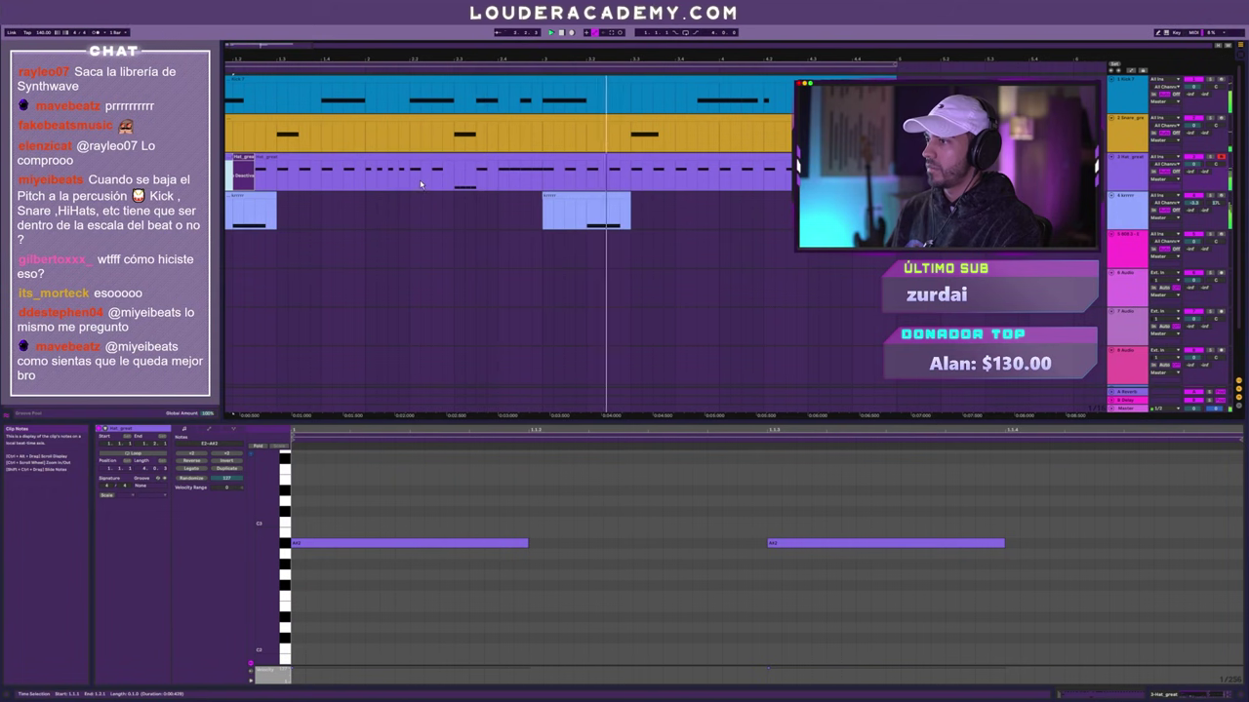
left_click_drag(589, 206, 450, 200)
left_click(454, 185)
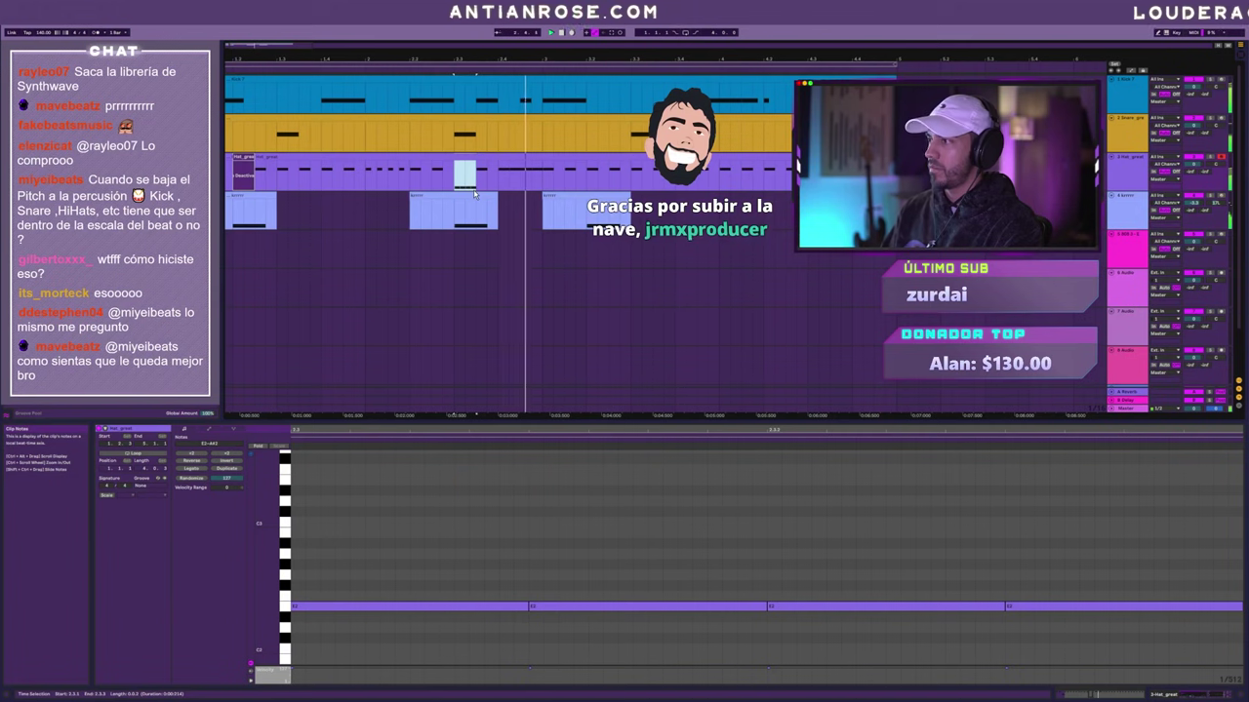
key("ctrl+e")
- Duplicate bars 1 and 2 of the hi-hat and new sample tracks over bars 3 and 4
left_click(366, 178)
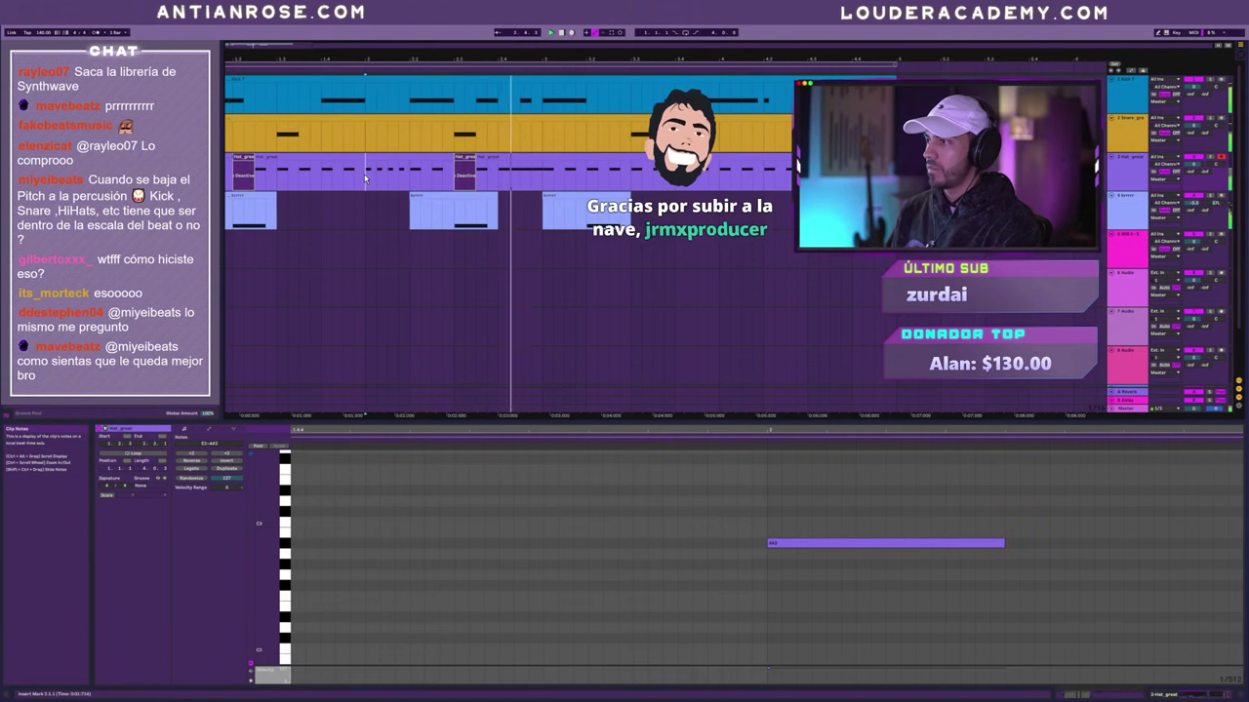
scroll(564, 173, "down", 3)
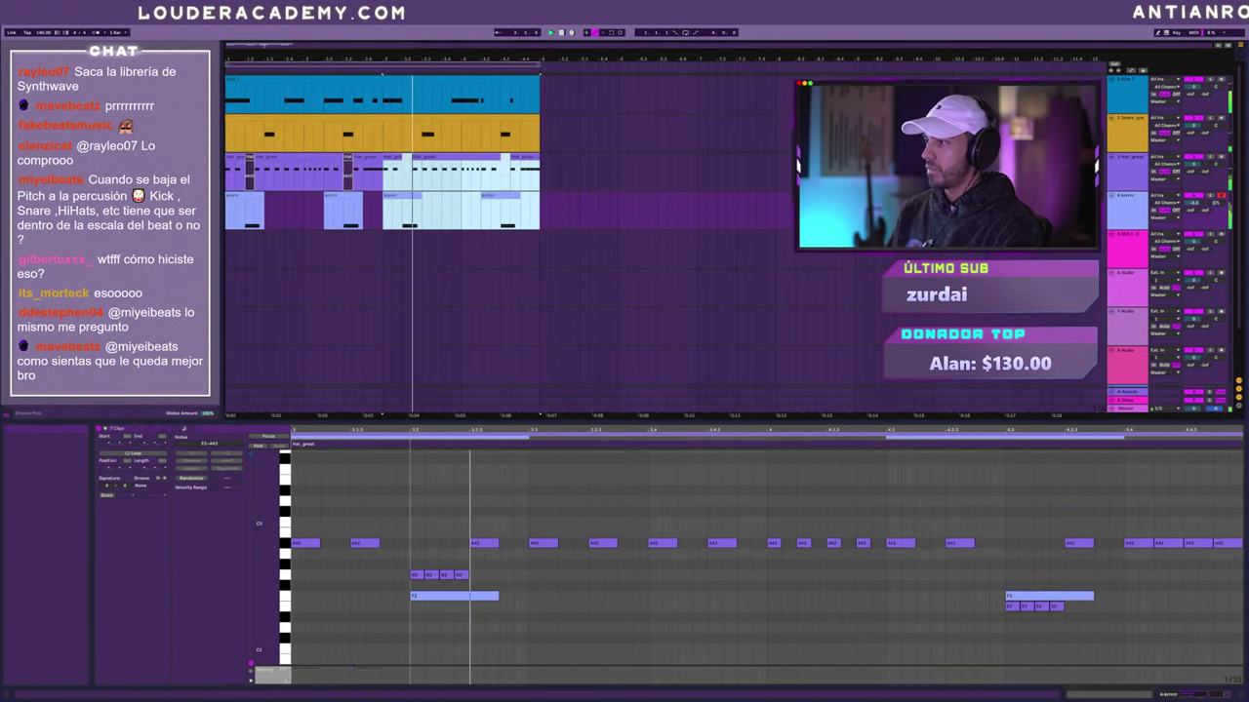
- Record a four-bar bass line on the 808 track using C#3, D#3 and F3
left_click(402, 210)
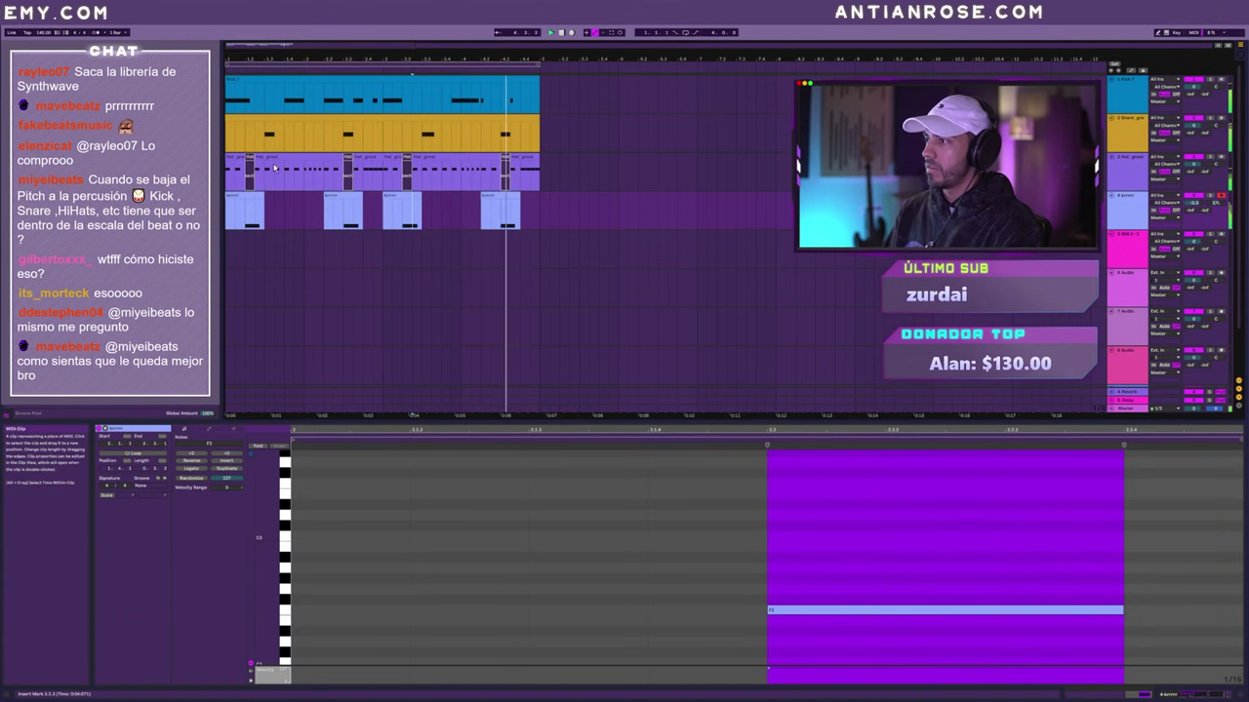
left_click(562, 216)
left_click(1120, 247)
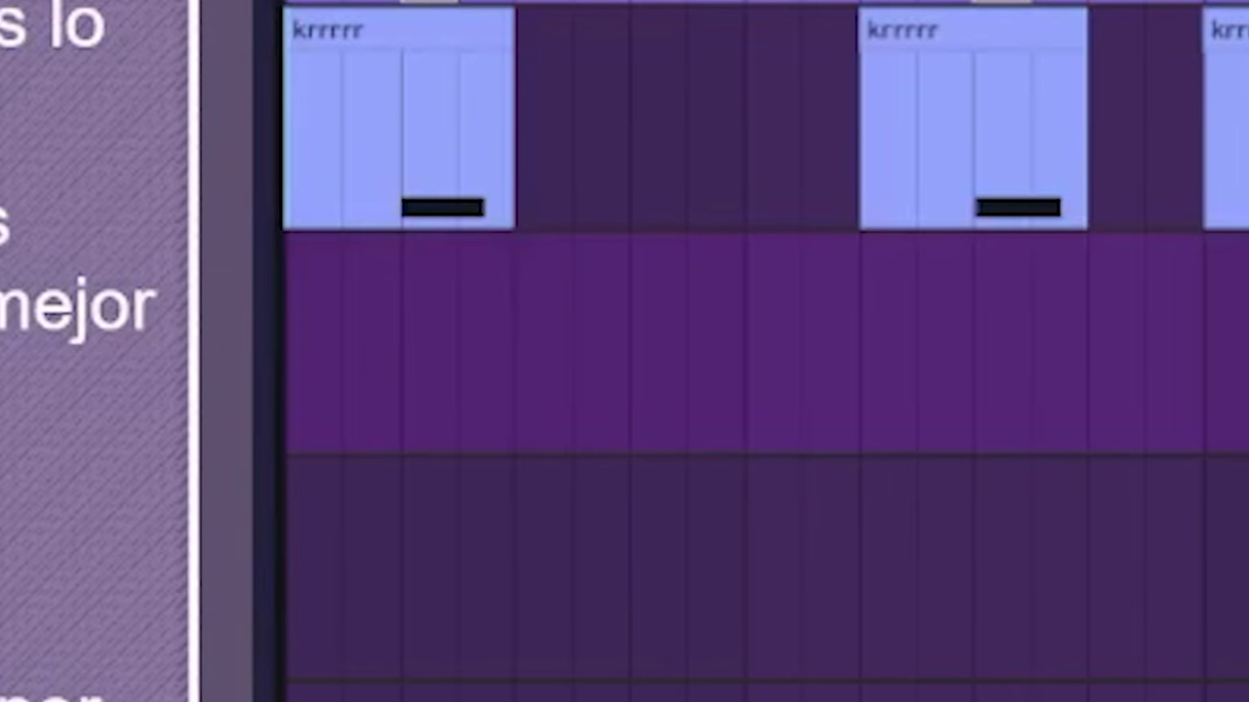
key("F9")
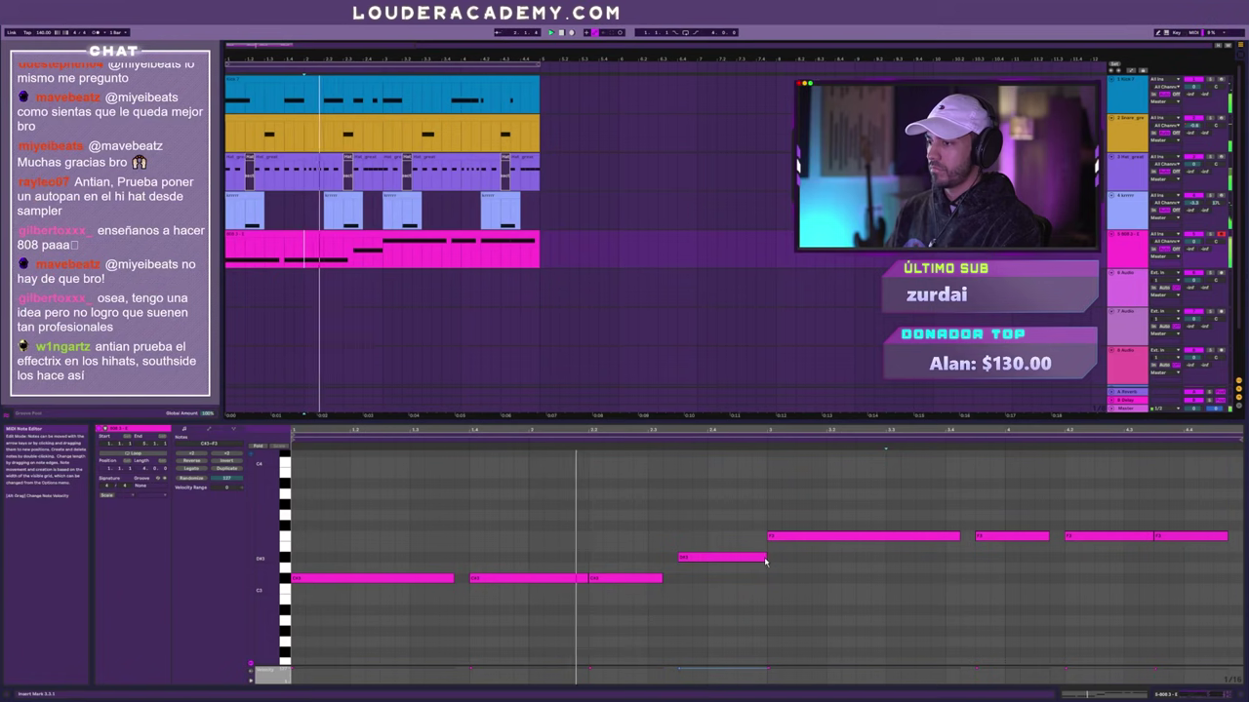
- Shorten the 808's D#3 note at 2.3.3 to three sixteenths and add a short D#3 note at 2.4.3
left_click_drag(766, 560, 738, 562)
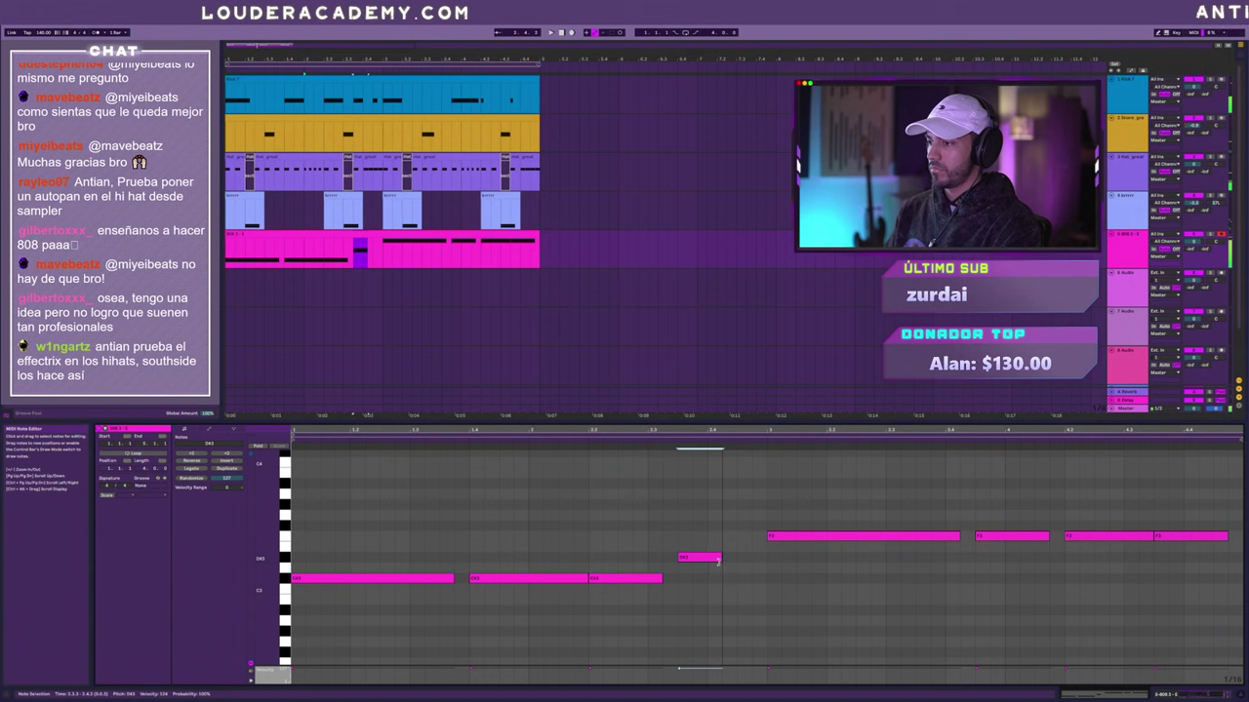
key("space")
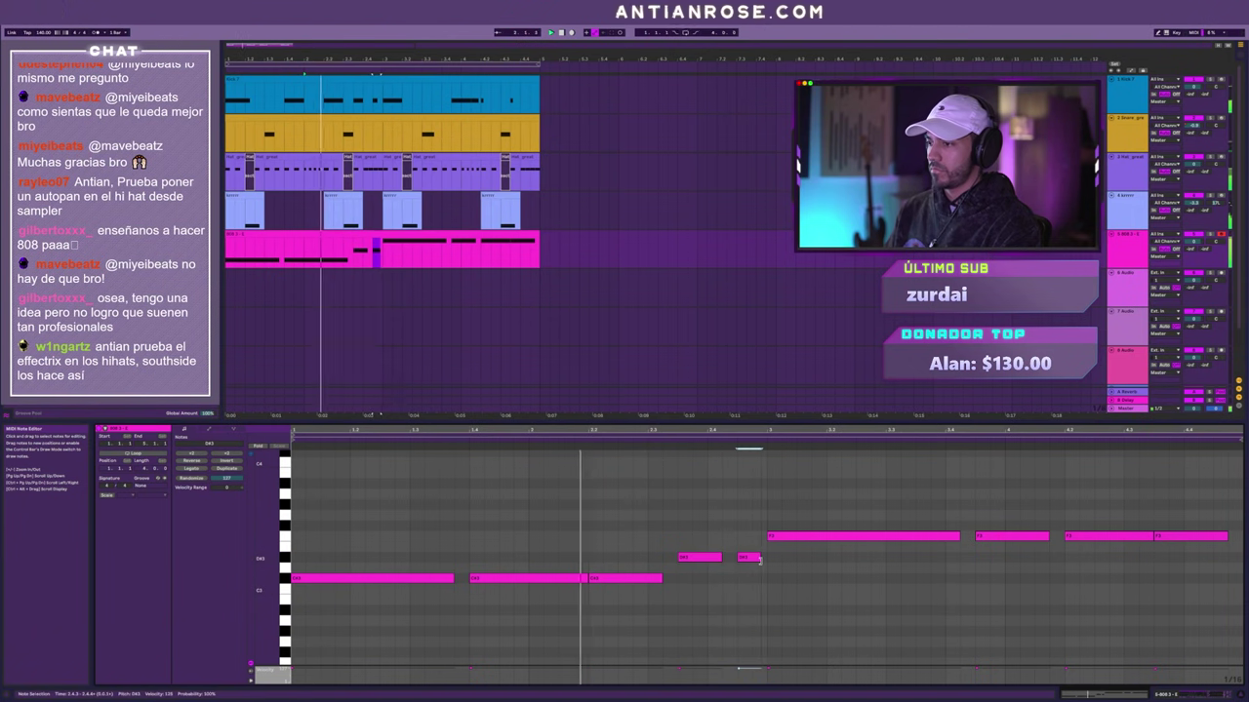
key("space")
- Switch the 808 sampler's playback mode to 1-Shot
key("shift+Tab")
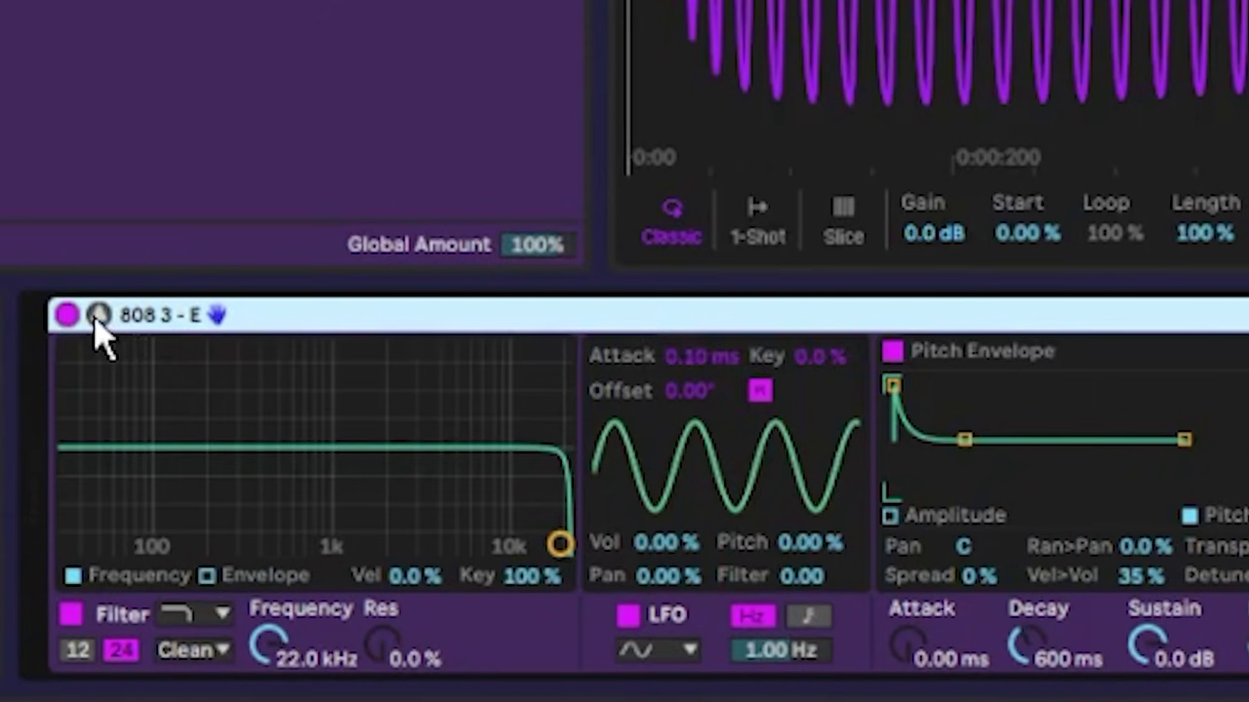
left_click(110, 605)
left_click(116, 636)
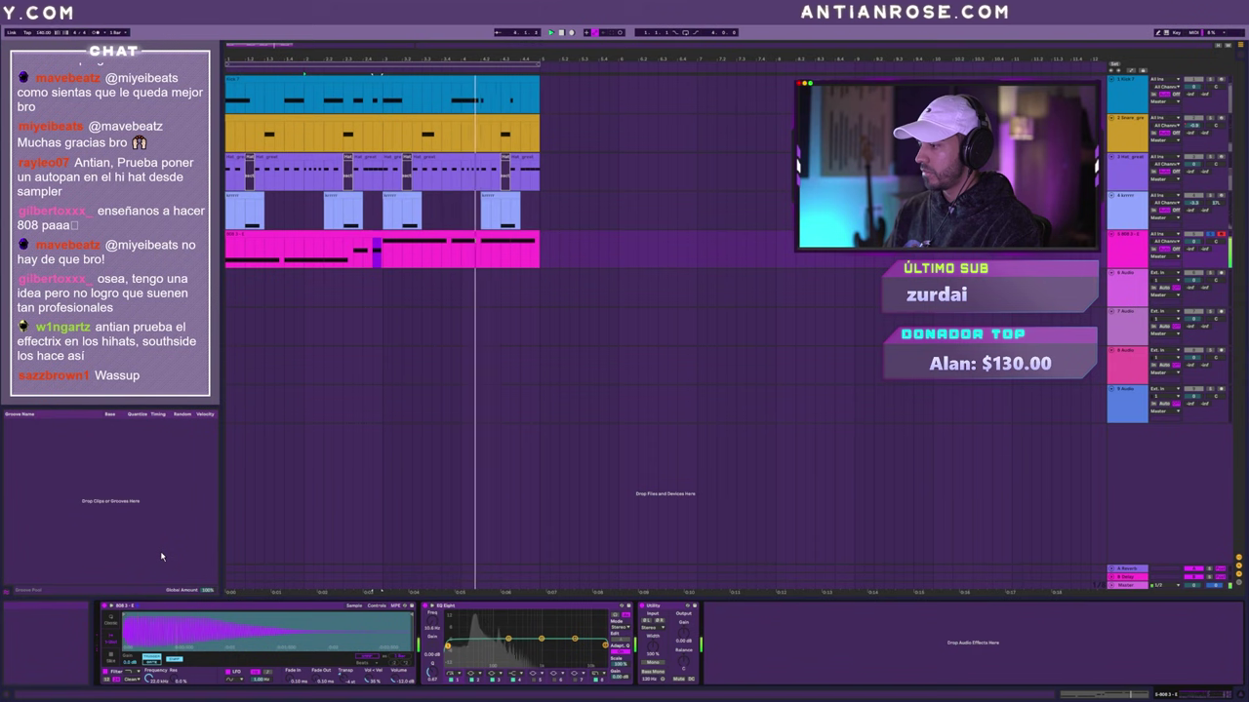
- Replace the 808 sampler with The Sub, raise its release, and transpose all the bass clip's notes down three octaves
left_click(603, 239)
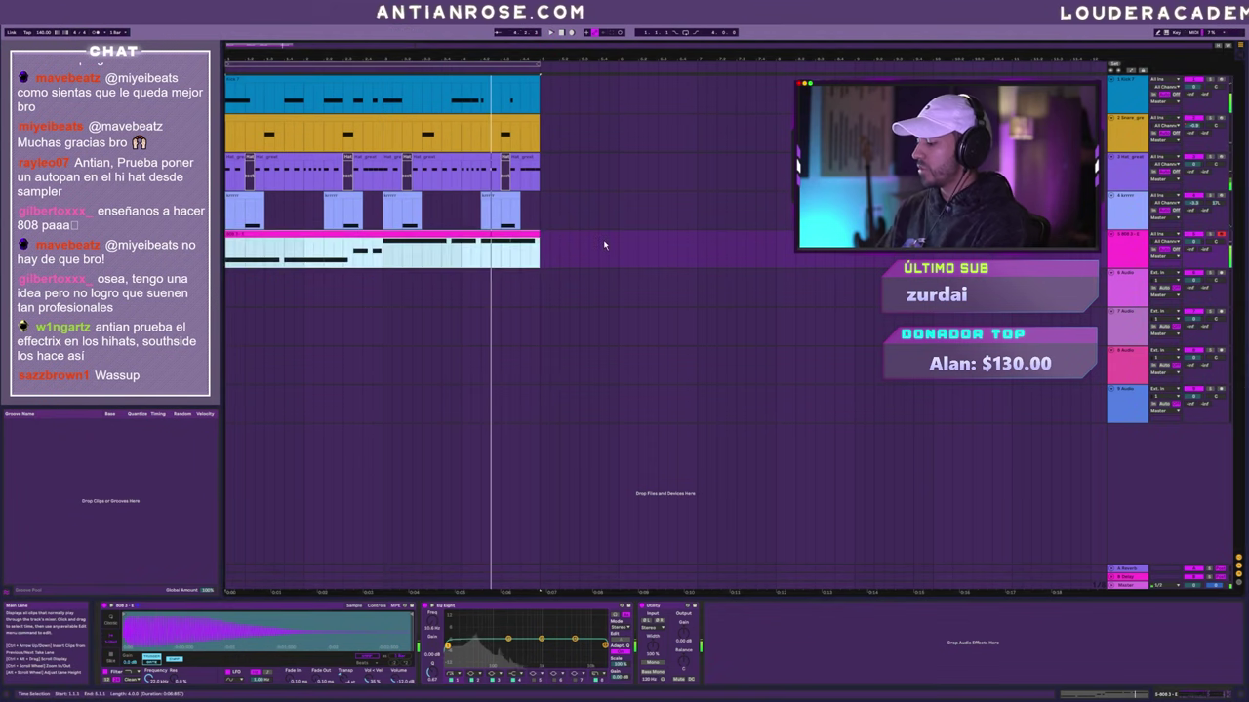
double_click(307, 236)
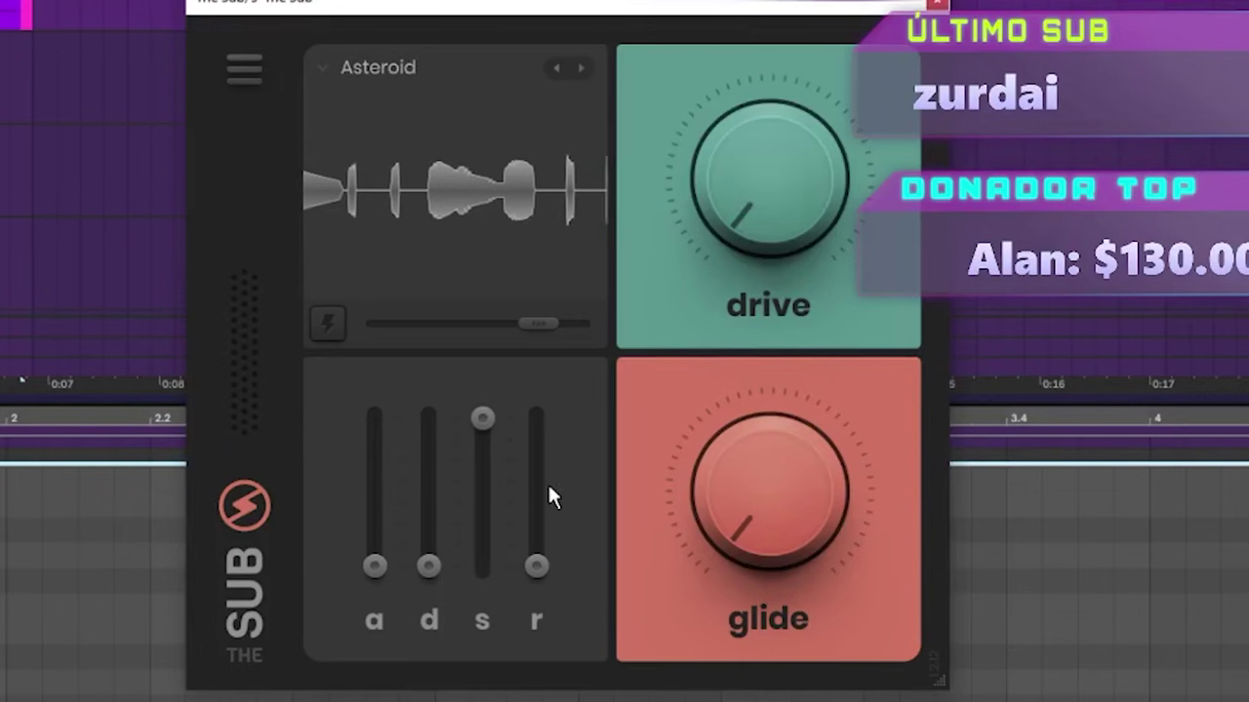
mouse_move(542, 472)
left_mouse_down()
mouse_move(544, 431)
mouse_move(541, 450)
left_mouse_up()
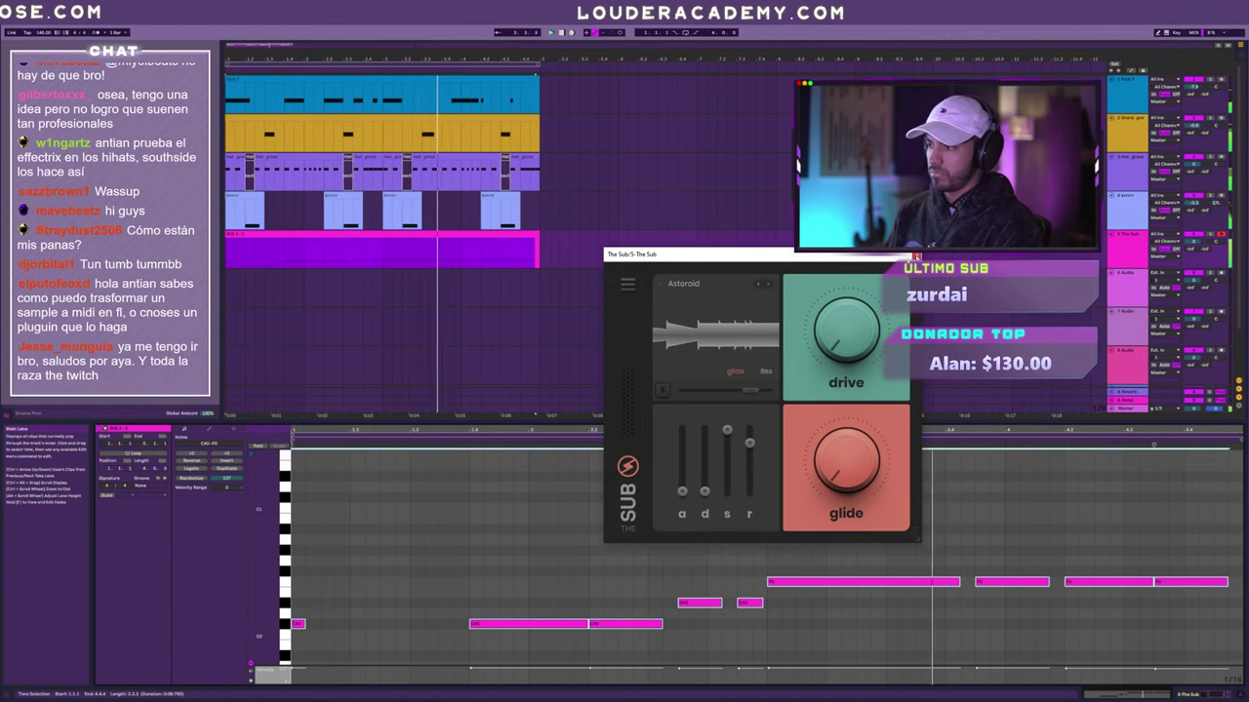
- Add a one-sixteenth C#1 note at 1.3.3 in the bass clip and set The Sub's glide to about 180 ms
left_click(462, 484)
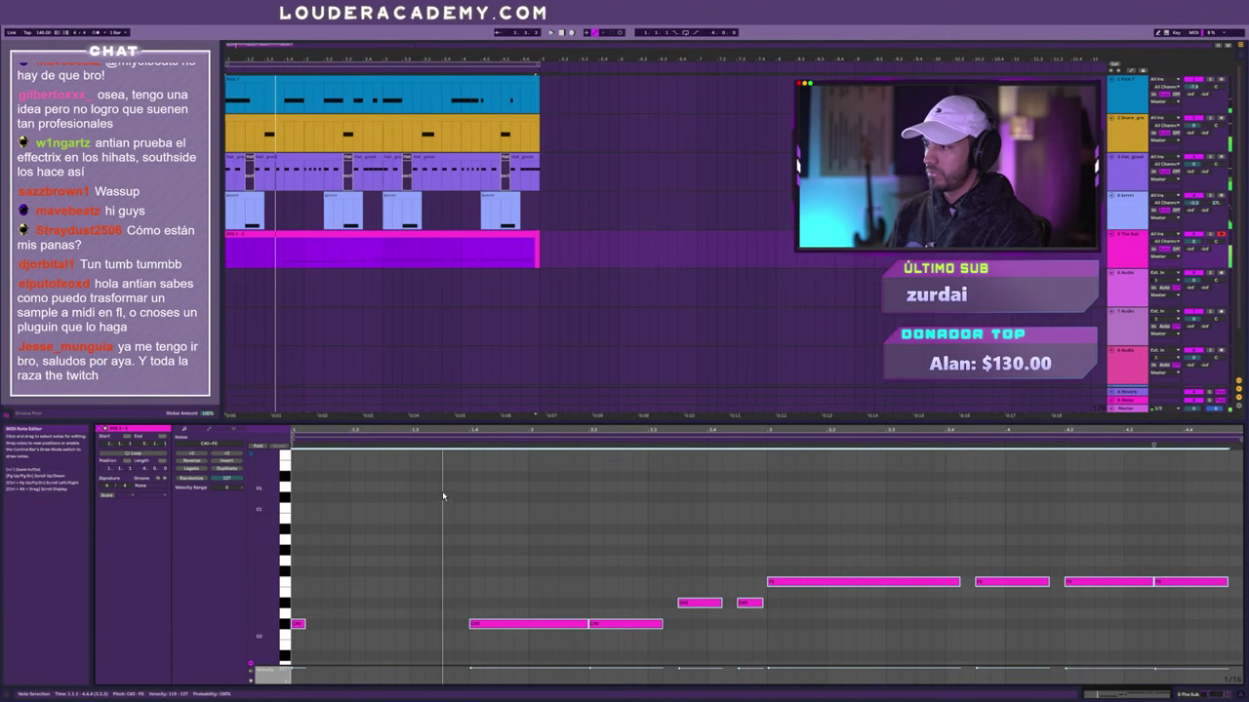
double_click(443, 491)
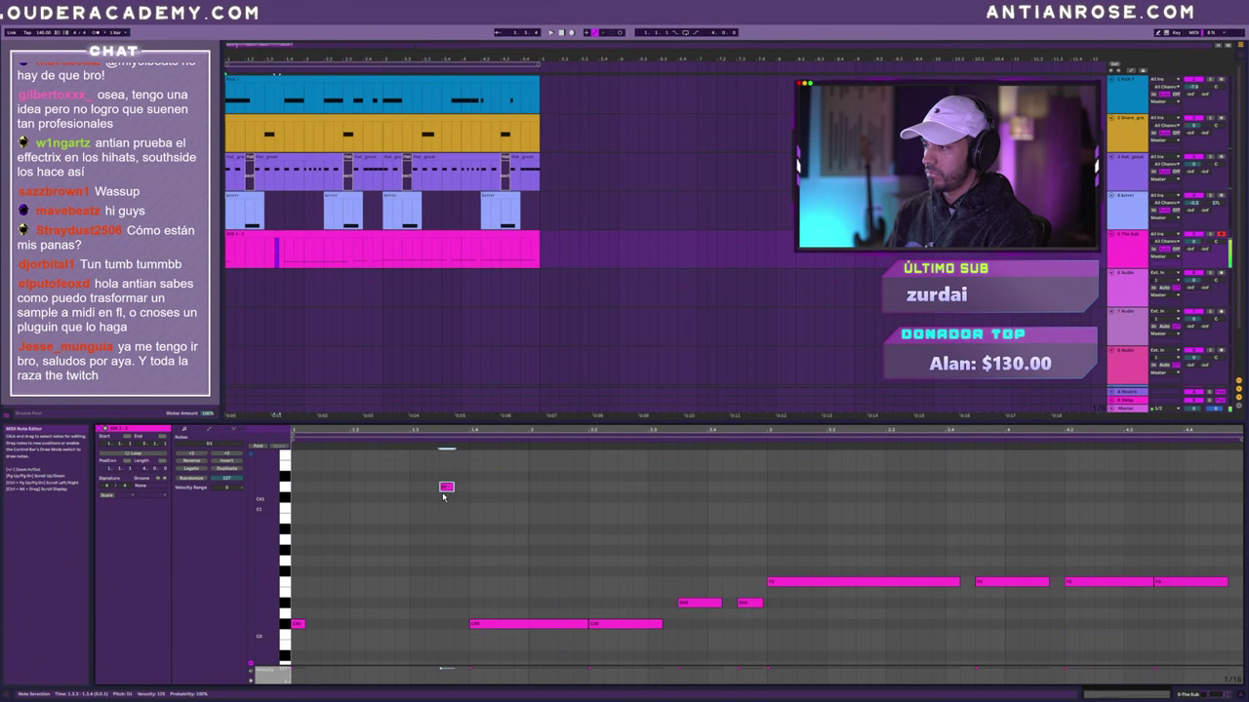
left_click_drag(446, 476, 445, 498)
key("space")
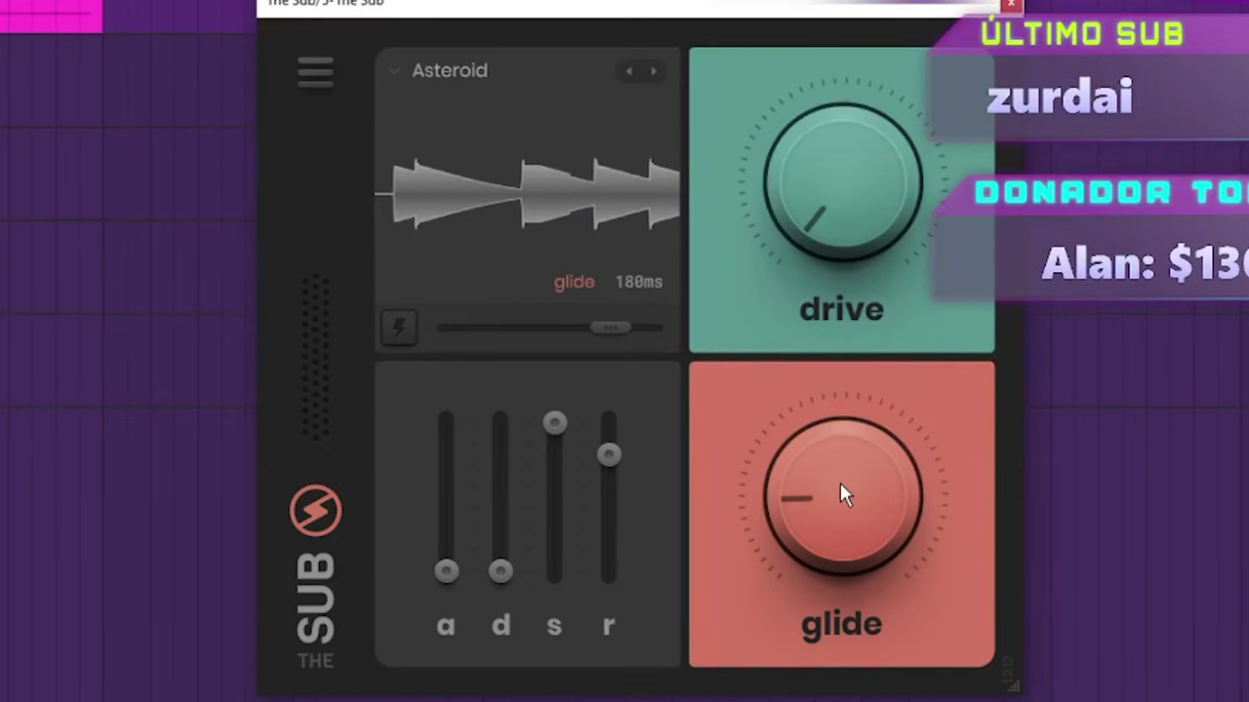
left_click_drag(840, 485, 836, 456)
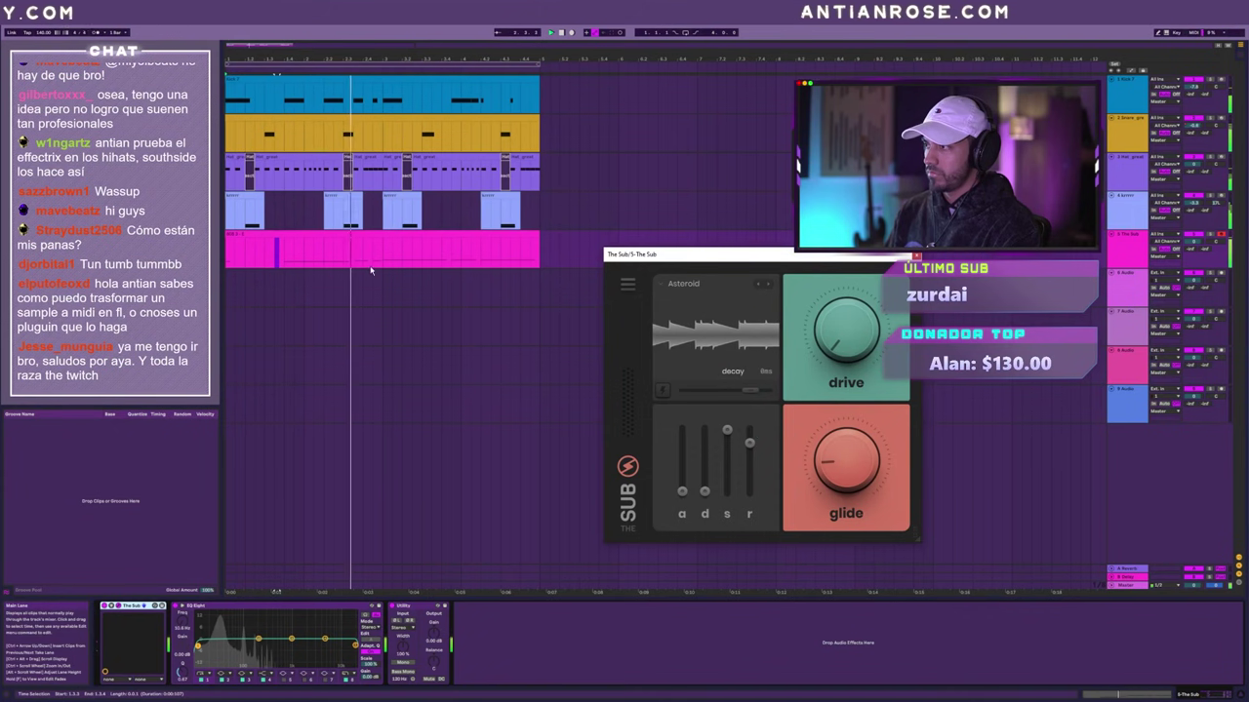
- Transpose the bass note at 2.4.3 up an octave to D#1 and lengthen the preceding D#0 note until it overlaps it
double_click(379, 236)
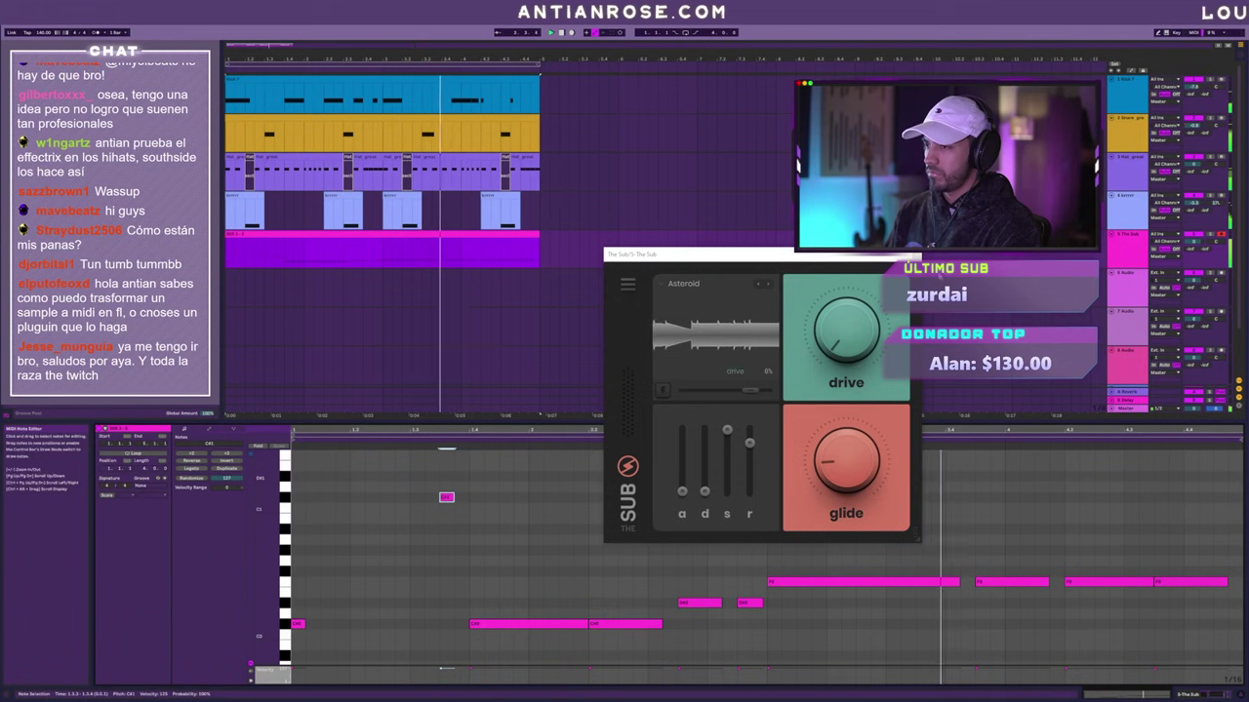
left_click(754, 612)
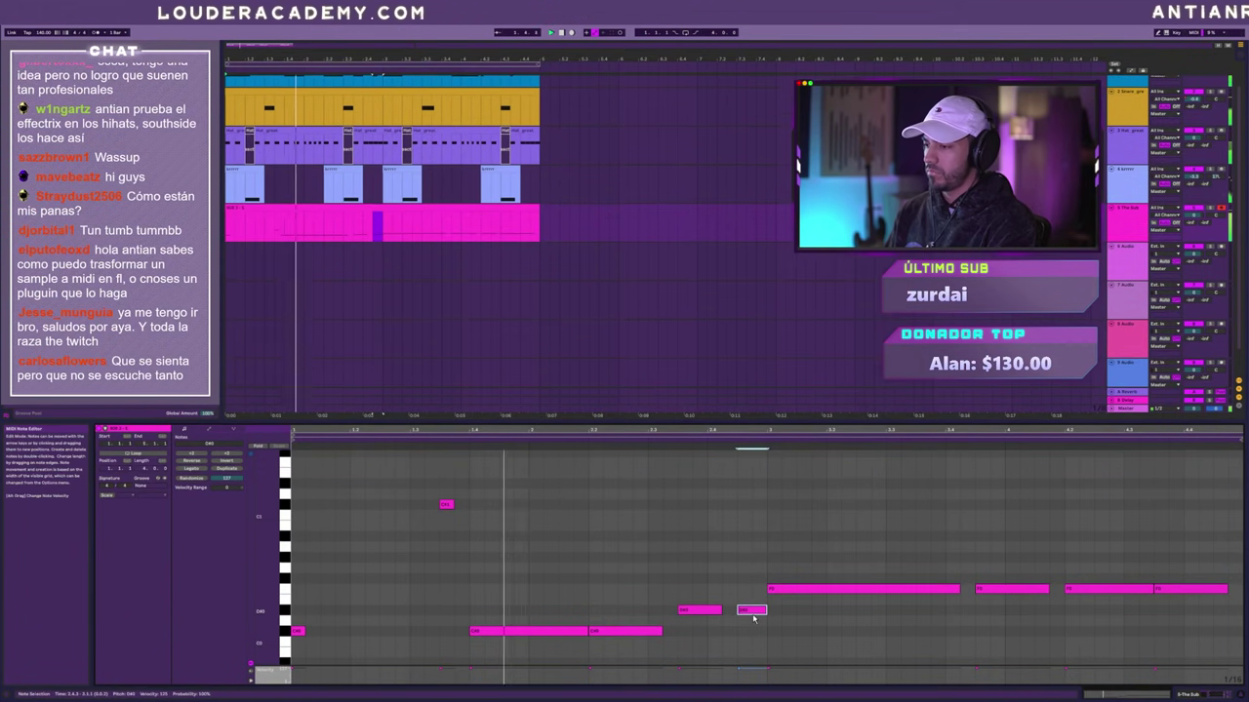
key("shift+Up")
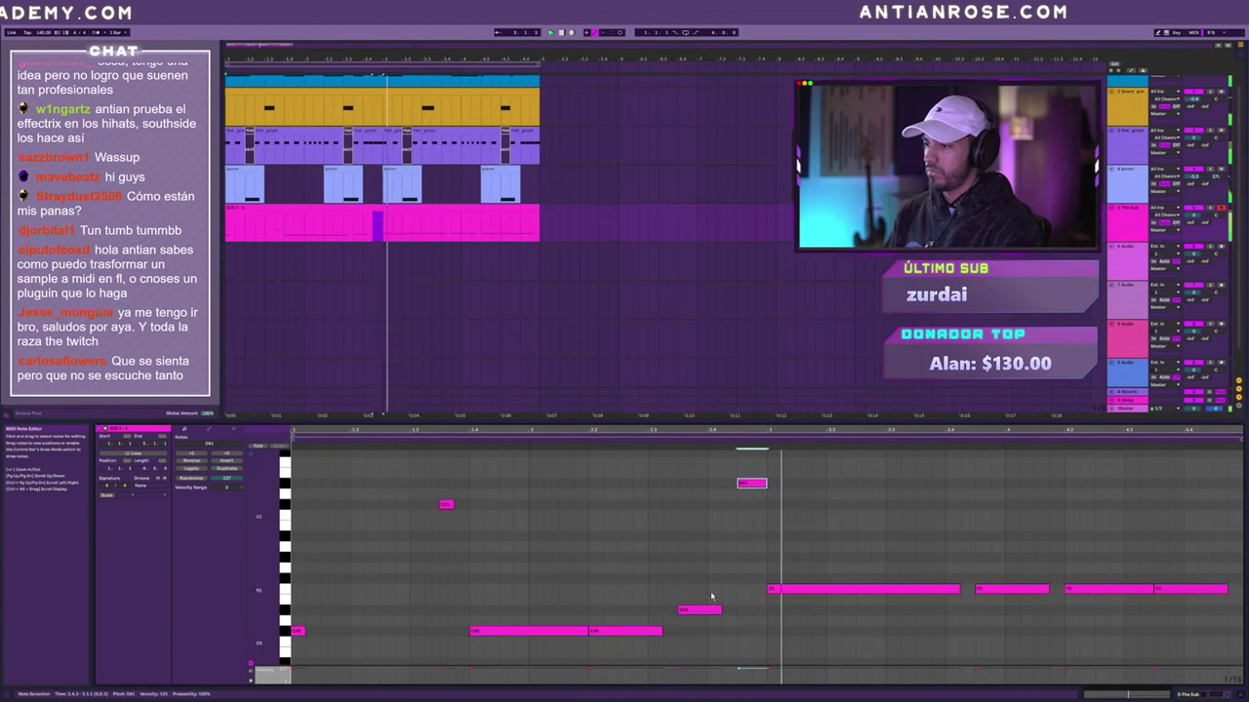
left_click(722, 599)
left_click_drag(722, 610, 735, 612)
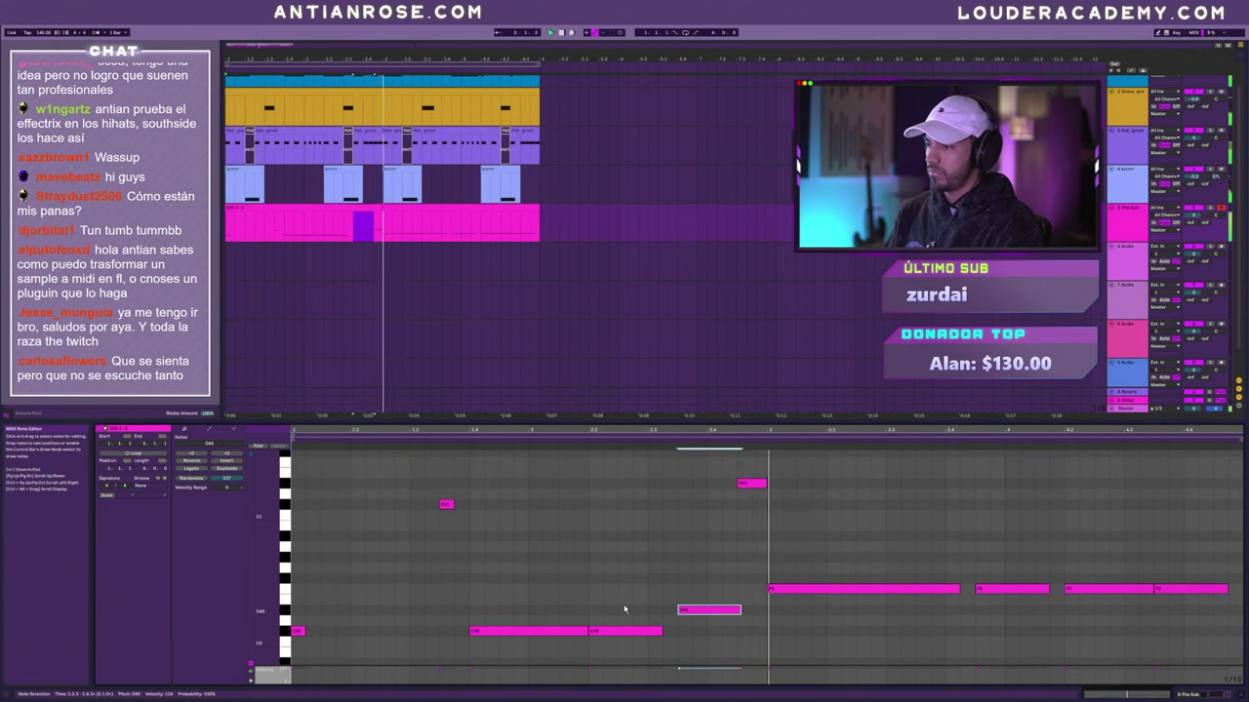
- Return The Sub's glide to its minimum and undo the lengthening of the first bass note in bar 1
key("shift+Tab")
key("shift+Tab")
key("ctrl+z")
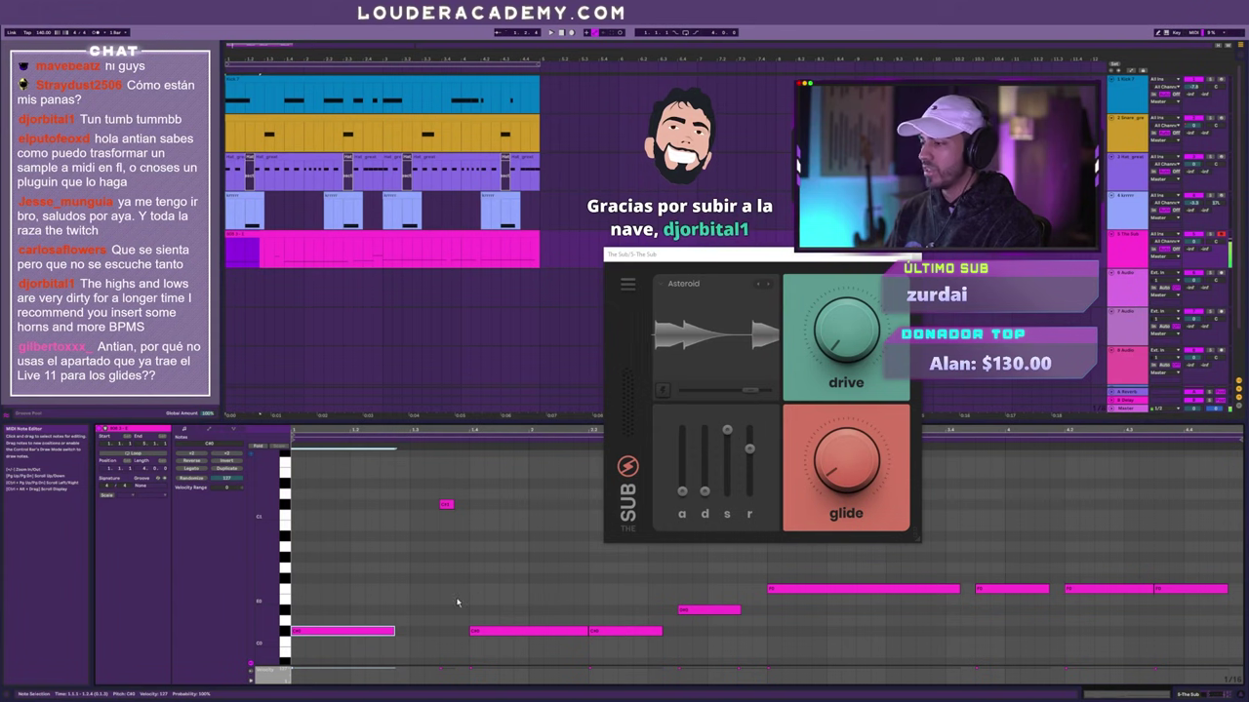
key("ctrl+z")
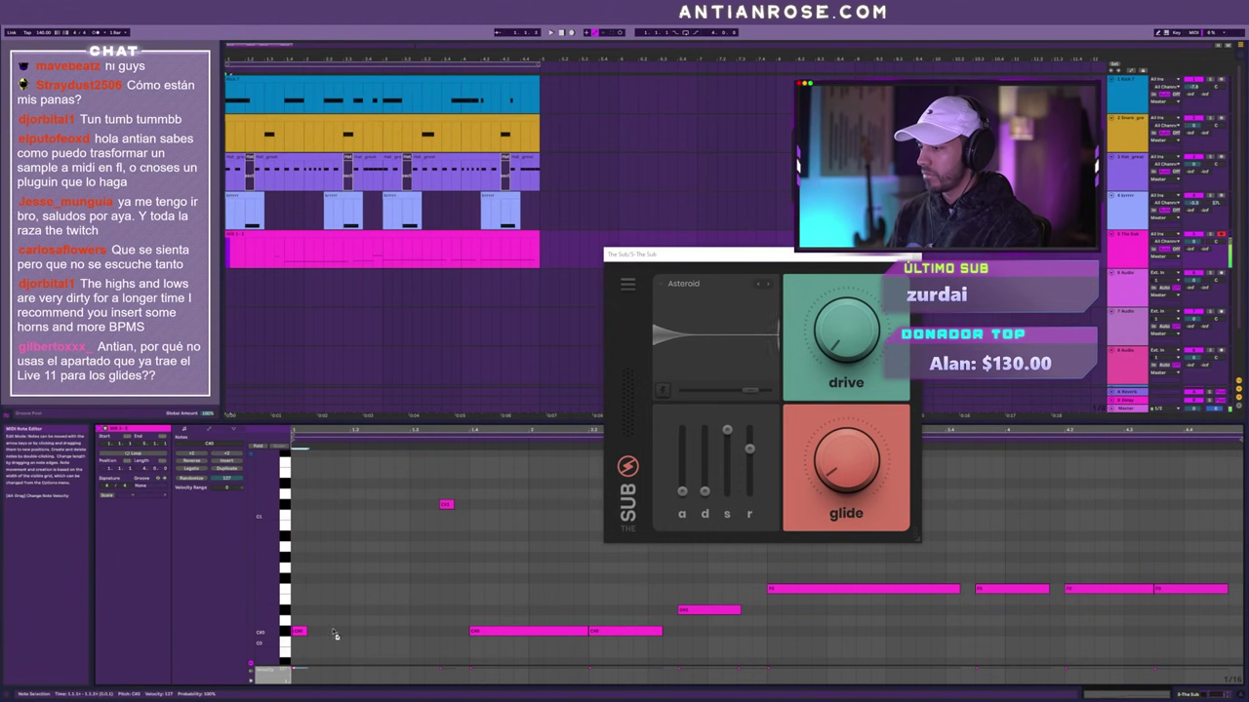
- Shorten the low bass notes to about one sixteenth each and add D#0 at 2.4.3 plus F0 and F1 at 4.4.3
left_click(593, 631)
left_click(683, 609)
left_click(758, 589)
left_click(770, 590)
left_click(981, 590)
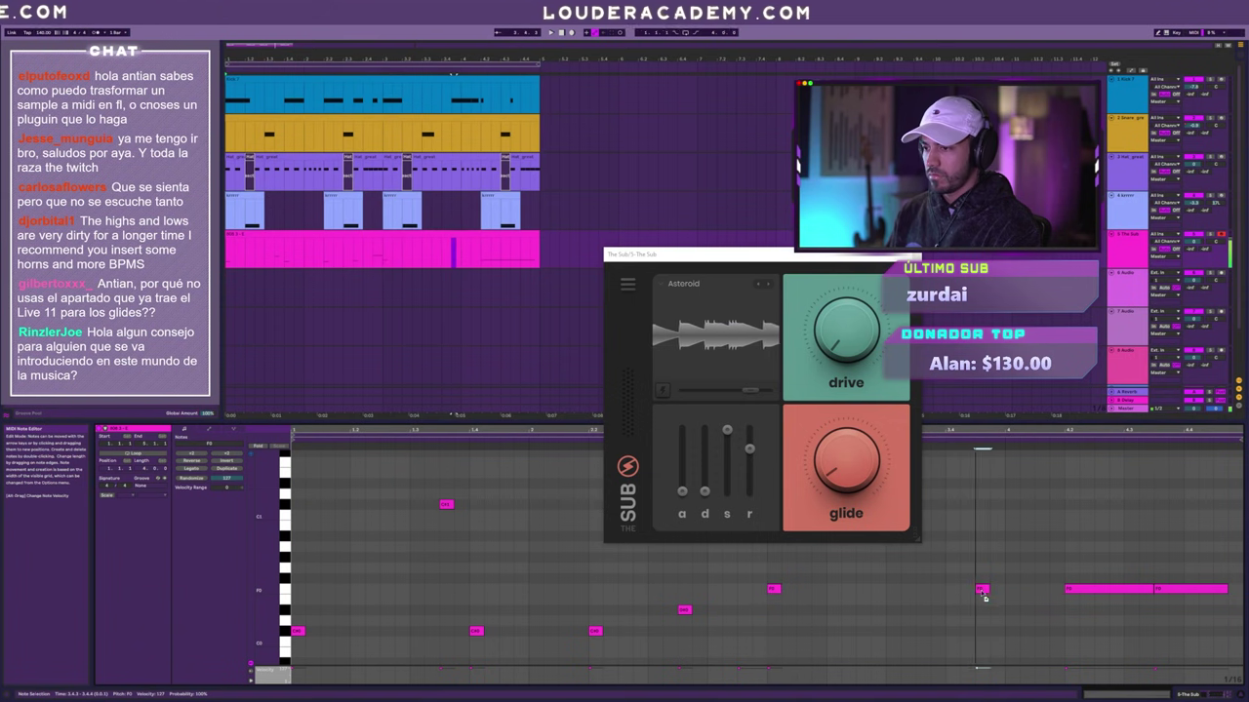
left_click(1219, 462)
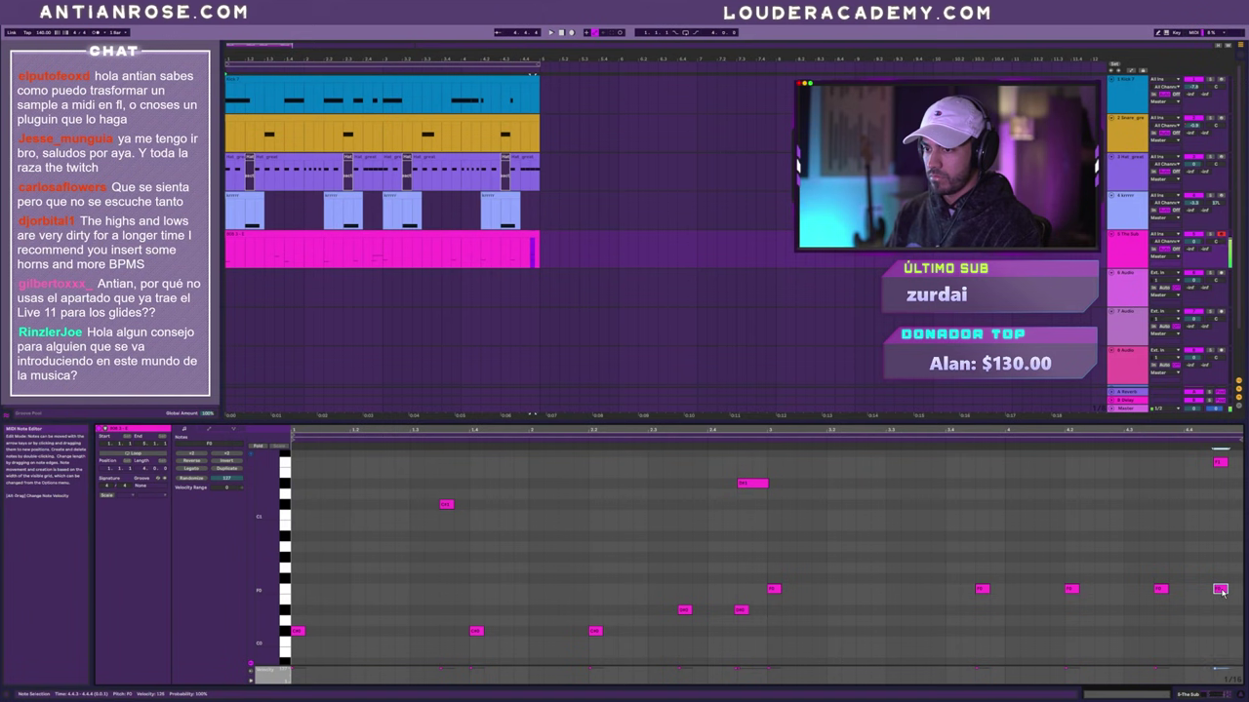
- Turn on The Sub's lightning option and set its volume to -2.8 dB during playback
key("space")
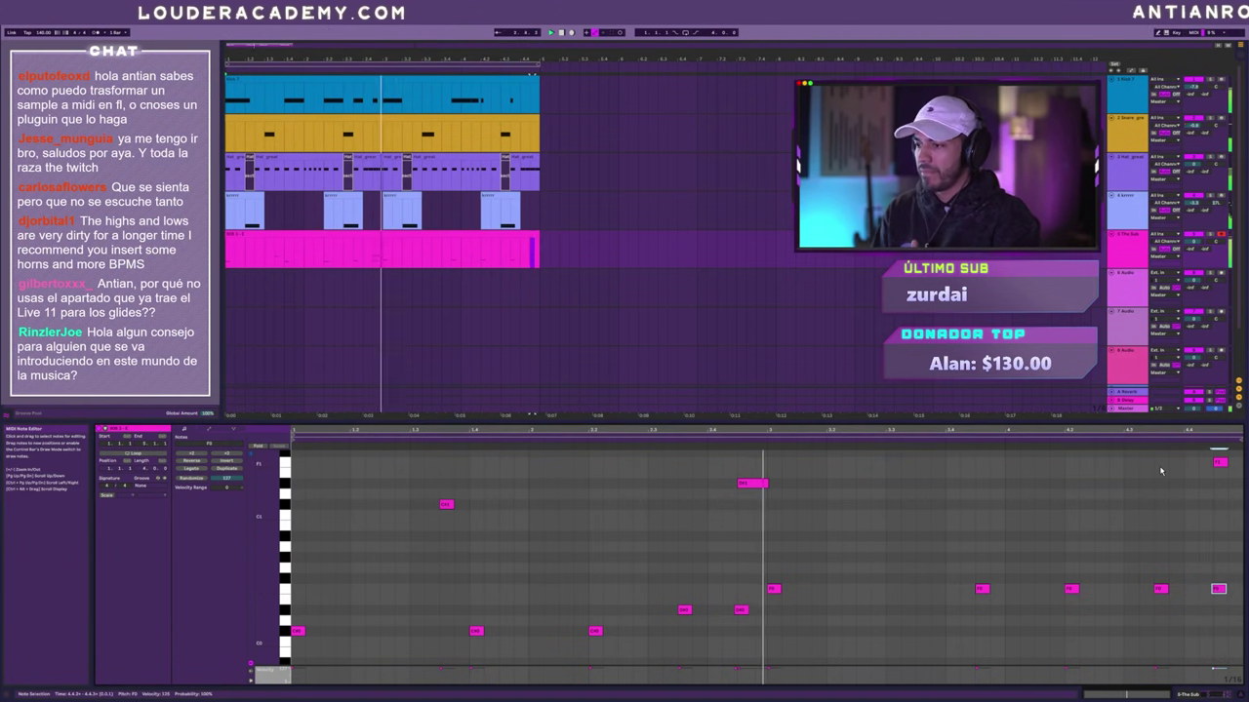
key("shift+Tab")
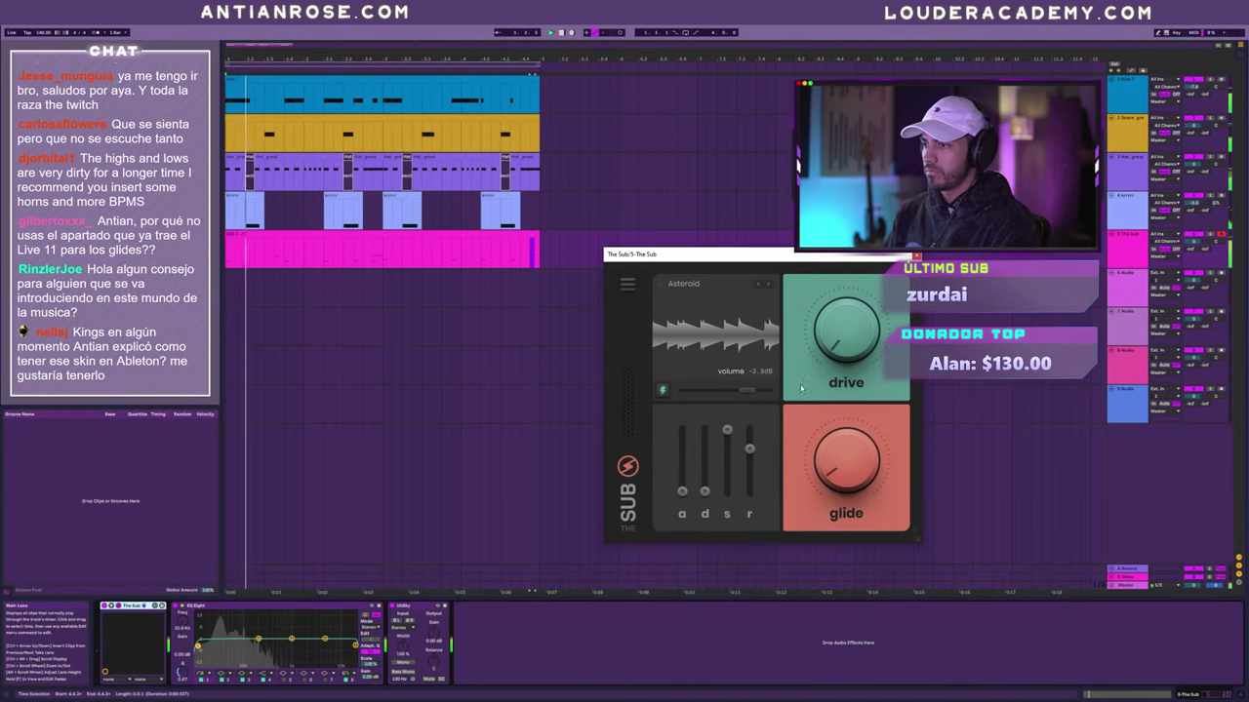
key("ctrl+alt+p")
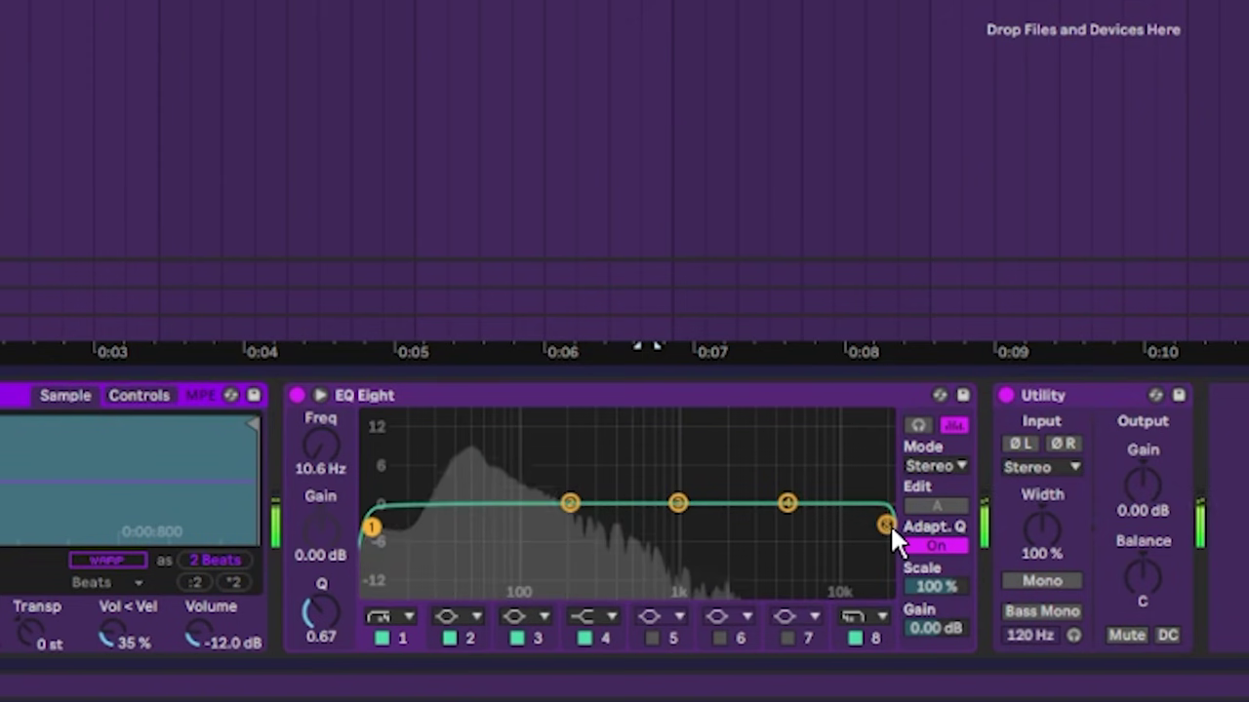
- Lower the high-cut frequency on the kick's EQ Eight and gently boost its low mids with band 2 and highs with band 4
left_click_drag(356, 645, 301, 656)
left_click_drag(704, 553, 850, 415)
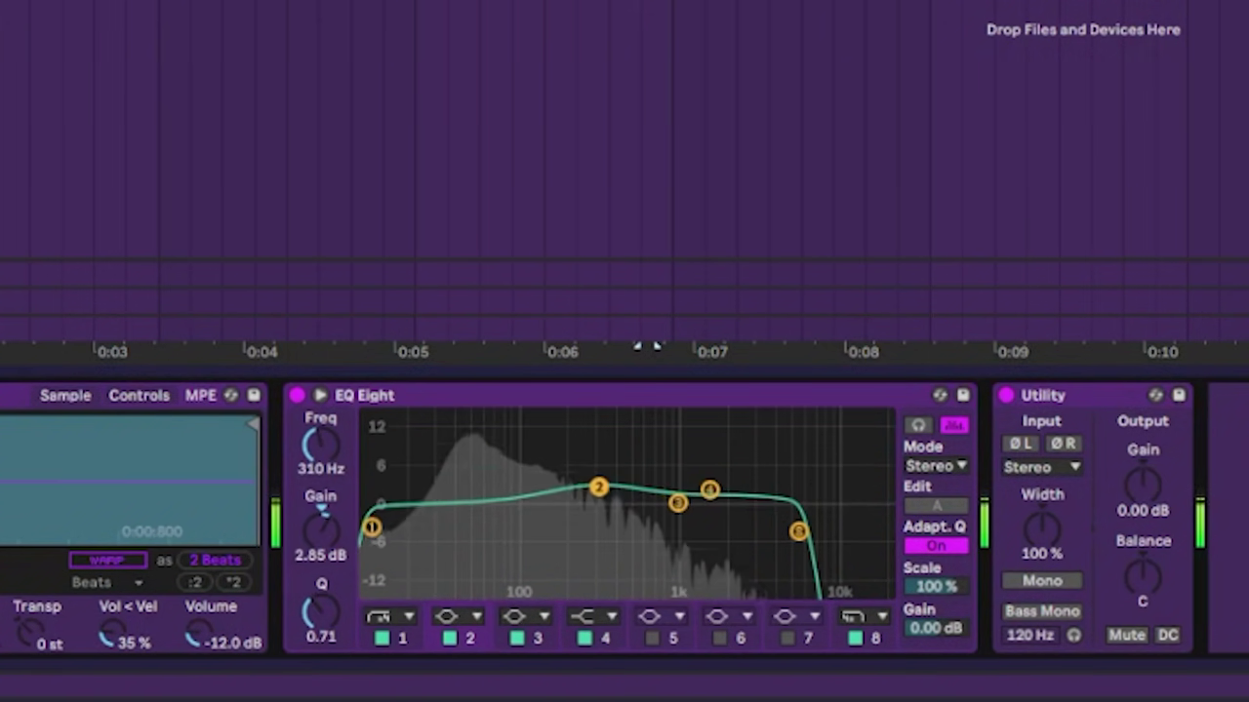
left_click_drag(599, 487, 582, 494)
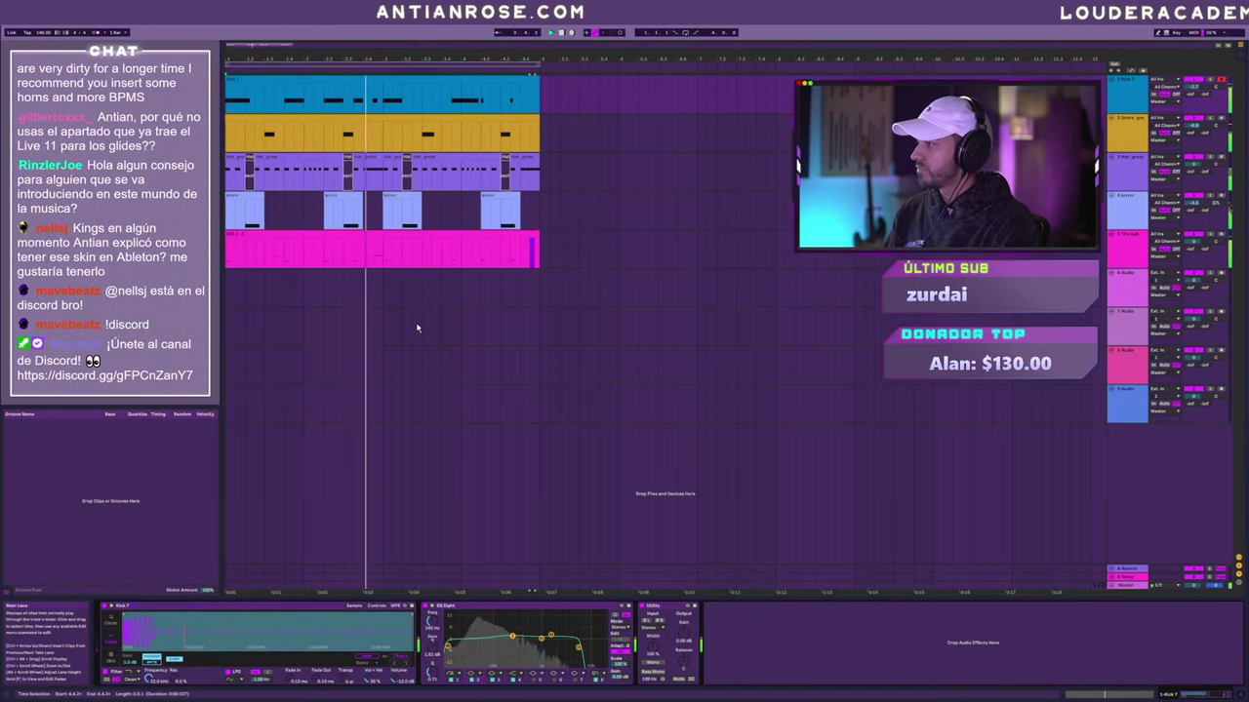
- Nudge the bass clip's D#0 note at 2.4.3 slightly later, beneath the D#1 glide note
double_click(379, 252)
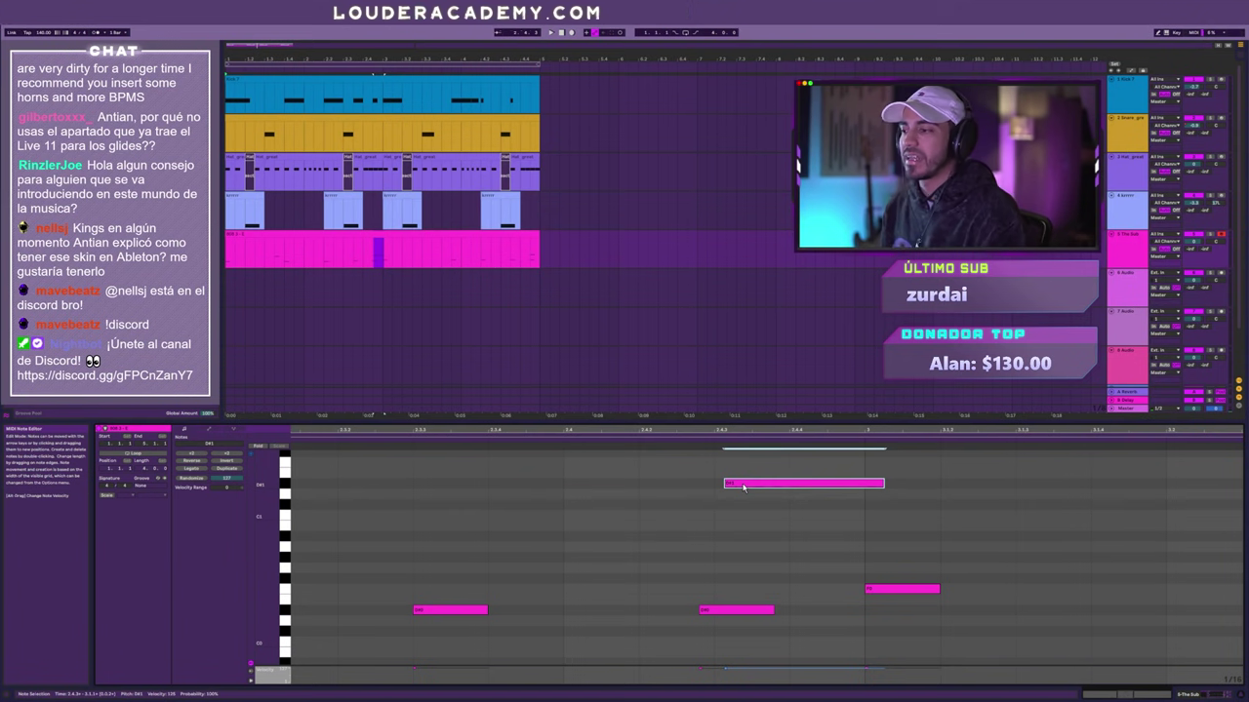
left_click(718, 612)
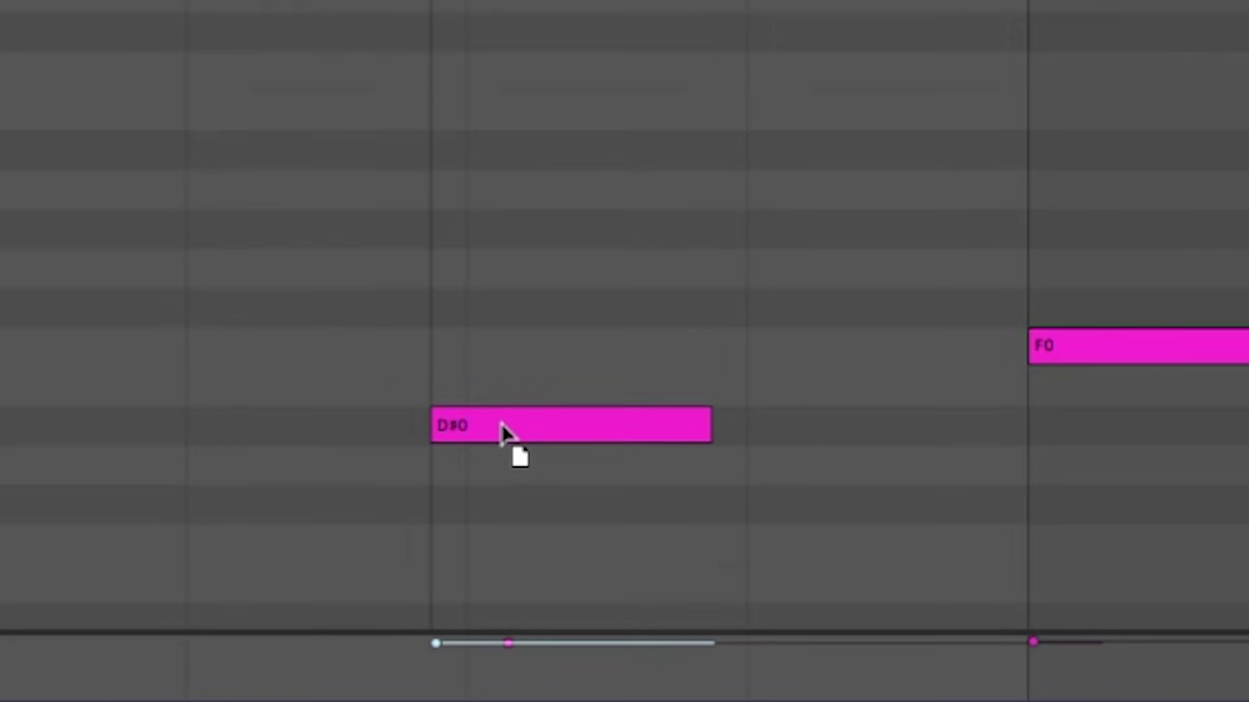
left_click_drag(500, 429, 538, 429)
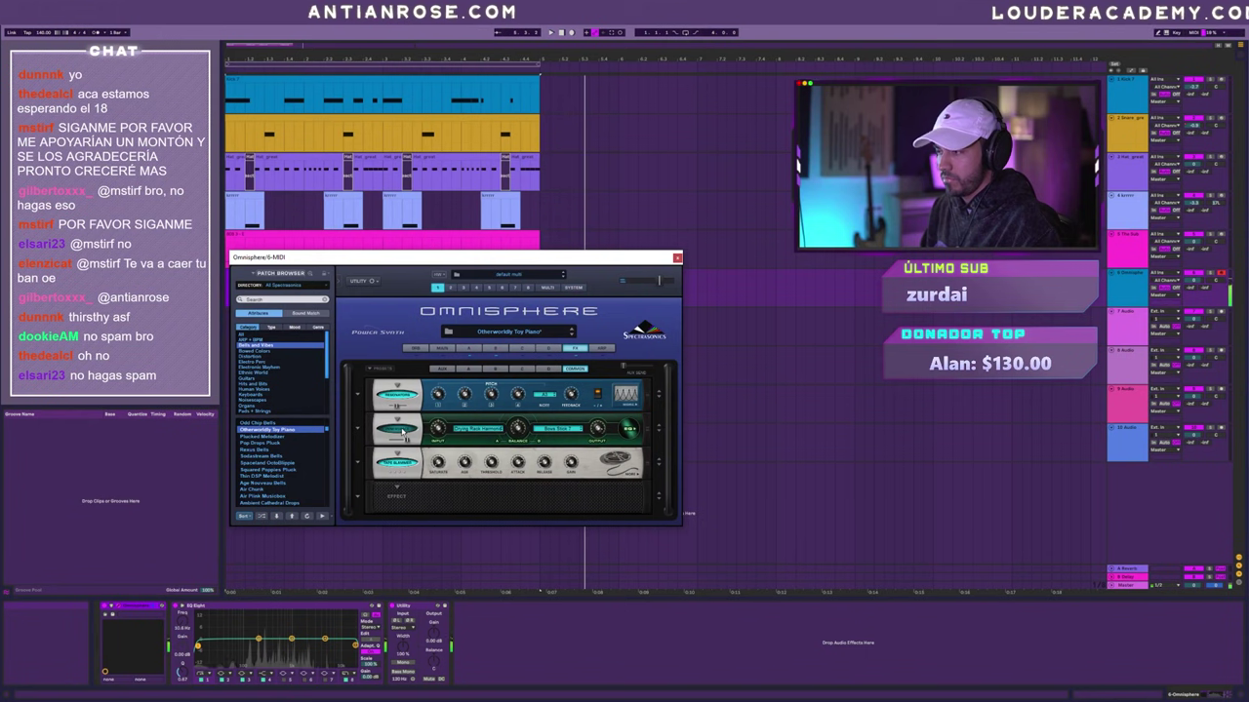
- Record a melody with Omnisphere's Otherworldly Toy Piano and pitch its track down 12 semitones with SoundShifter Pitch Stereo
key("space")
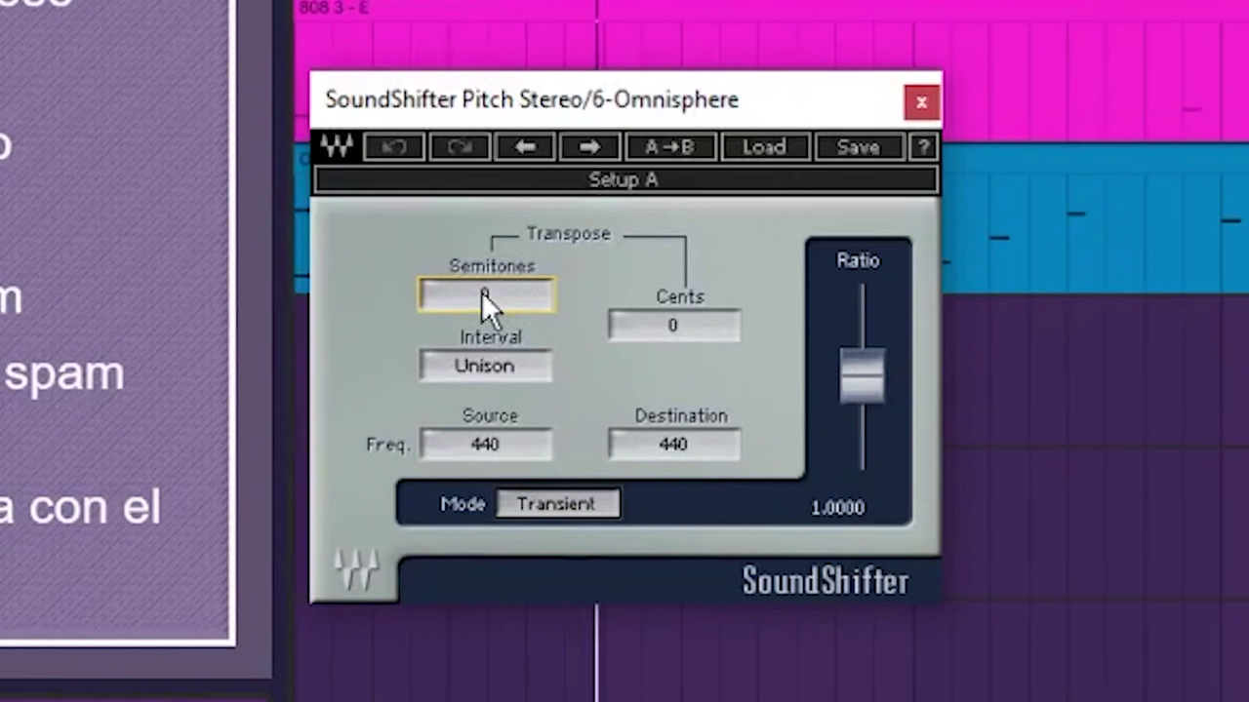
scroll(481, 291, "down", 10)
scroll(481, 292, "down", 2)
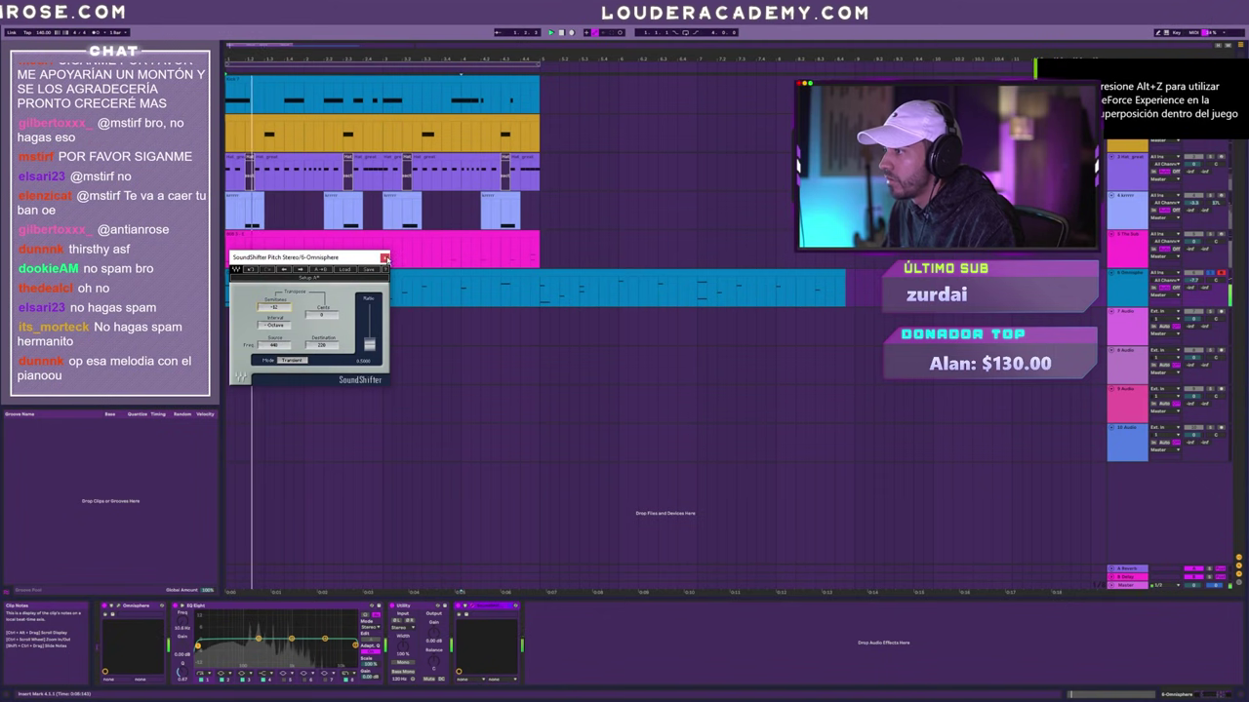
left_click(413, 259)
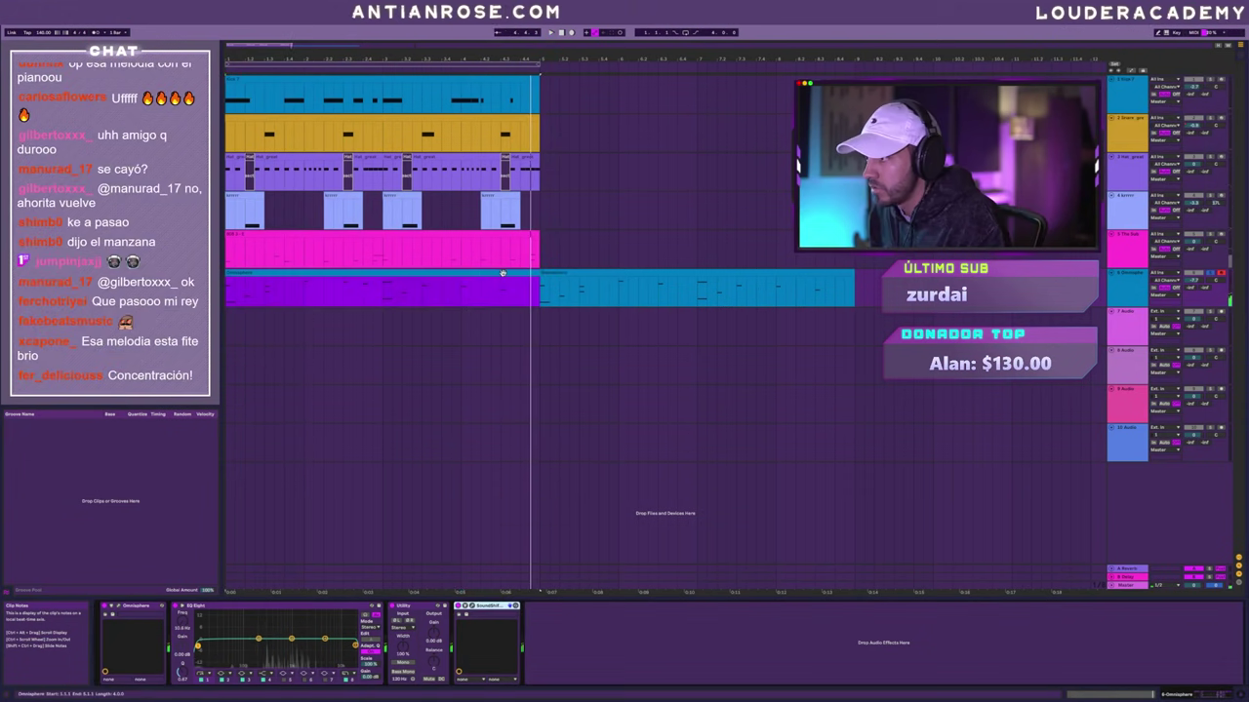
- Transpose the Omnisphere melody's note at beat 4.3 up to E3 in the first clip
key("shift+Tab")
left_click(1012, 532)
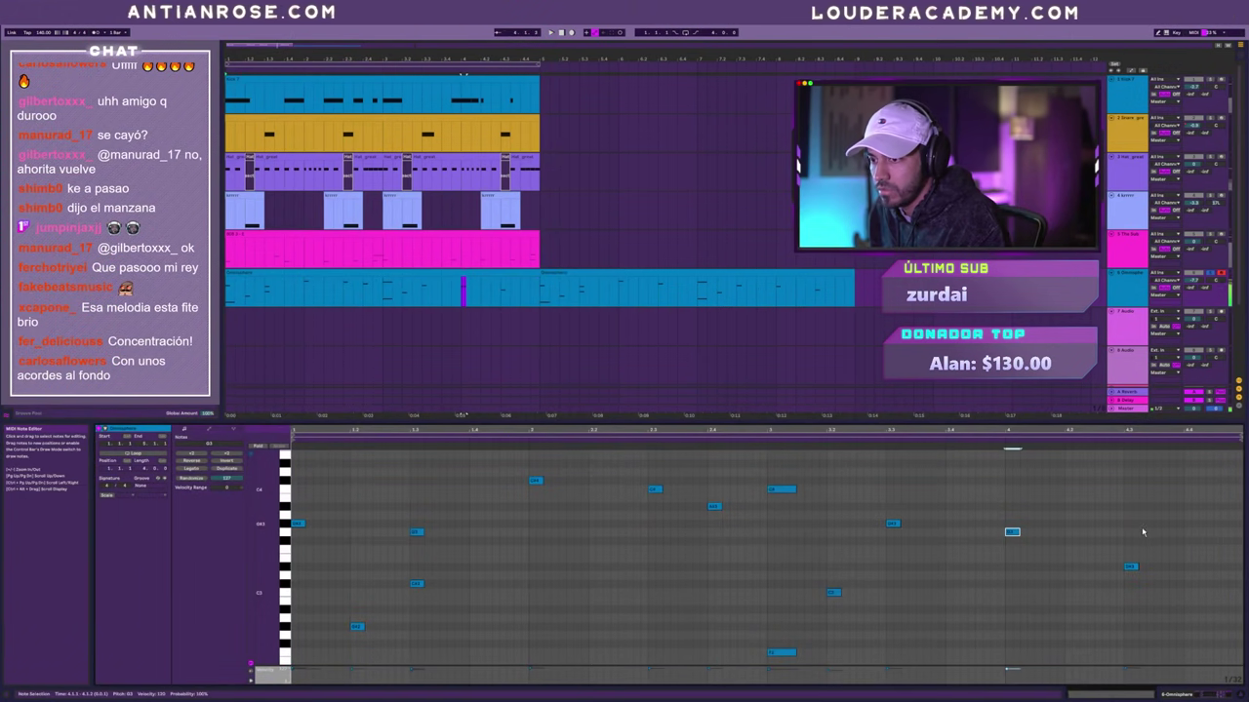
left_click(1131, 565)
key("Up")
key("Up")
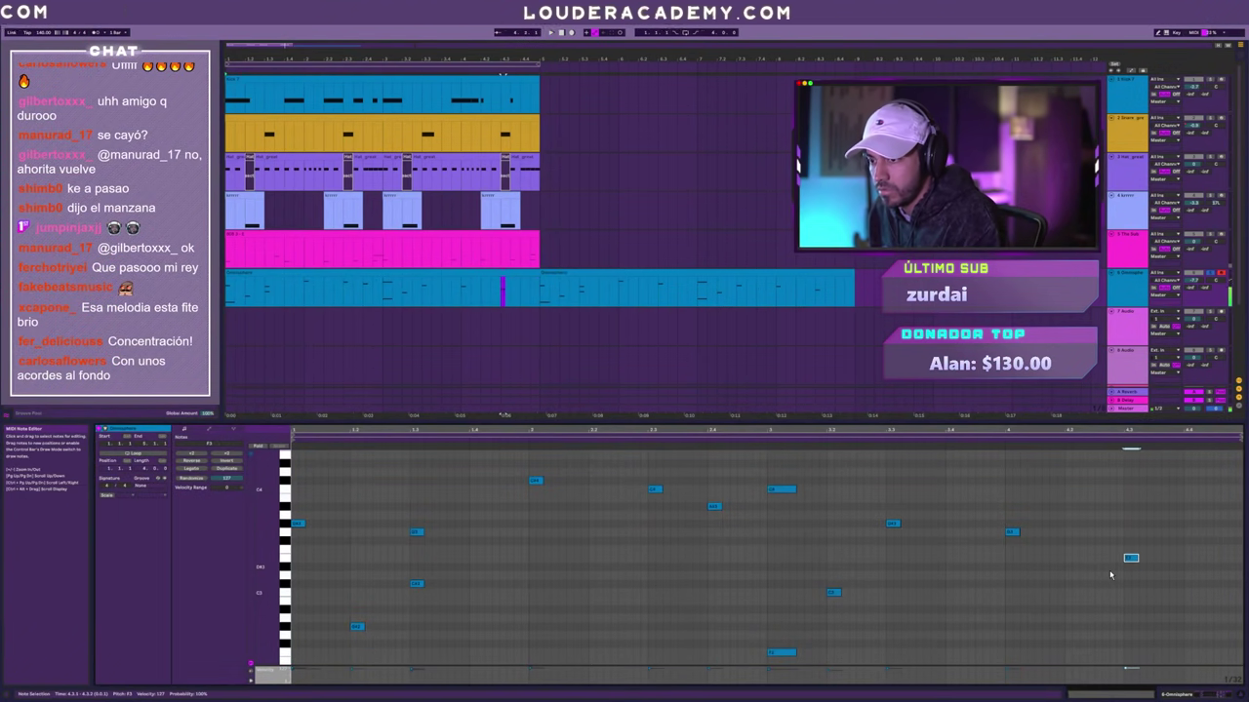
- Adjust the Innerspace effect's input level in the common FX of Omnisphere's Otherworldly Toy Piano patch
left_click(381, 334)
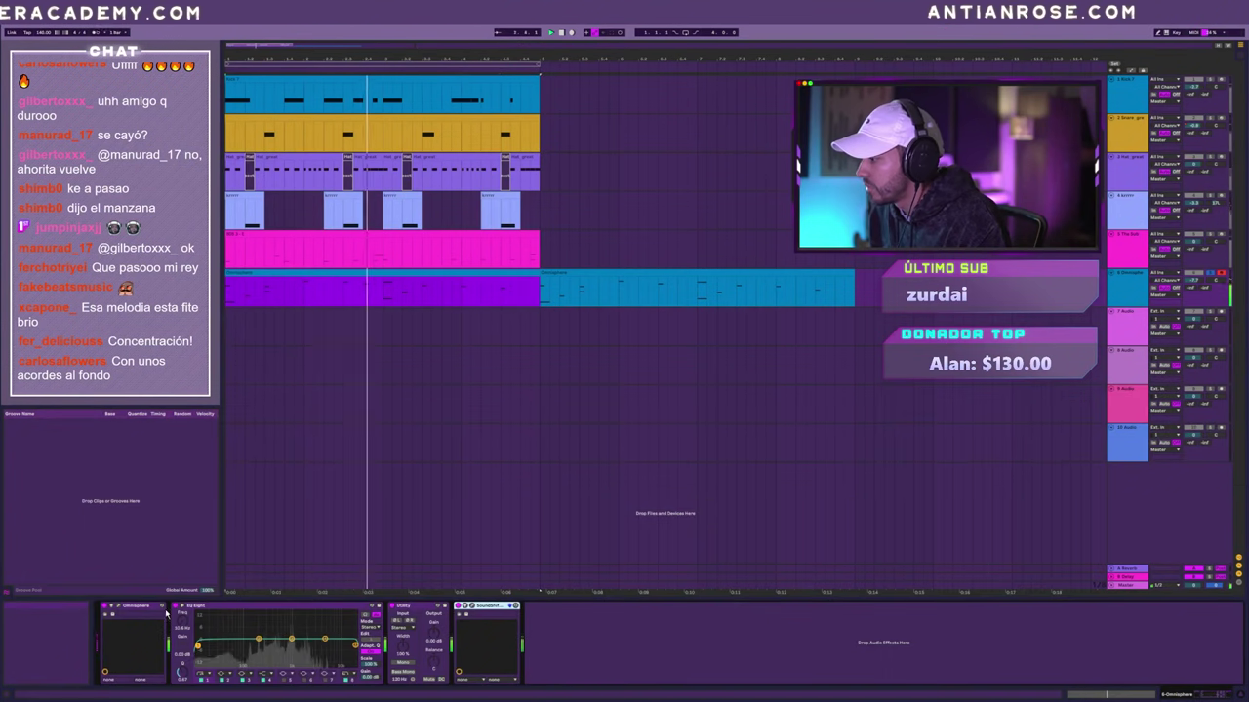
left_click(119, 606)
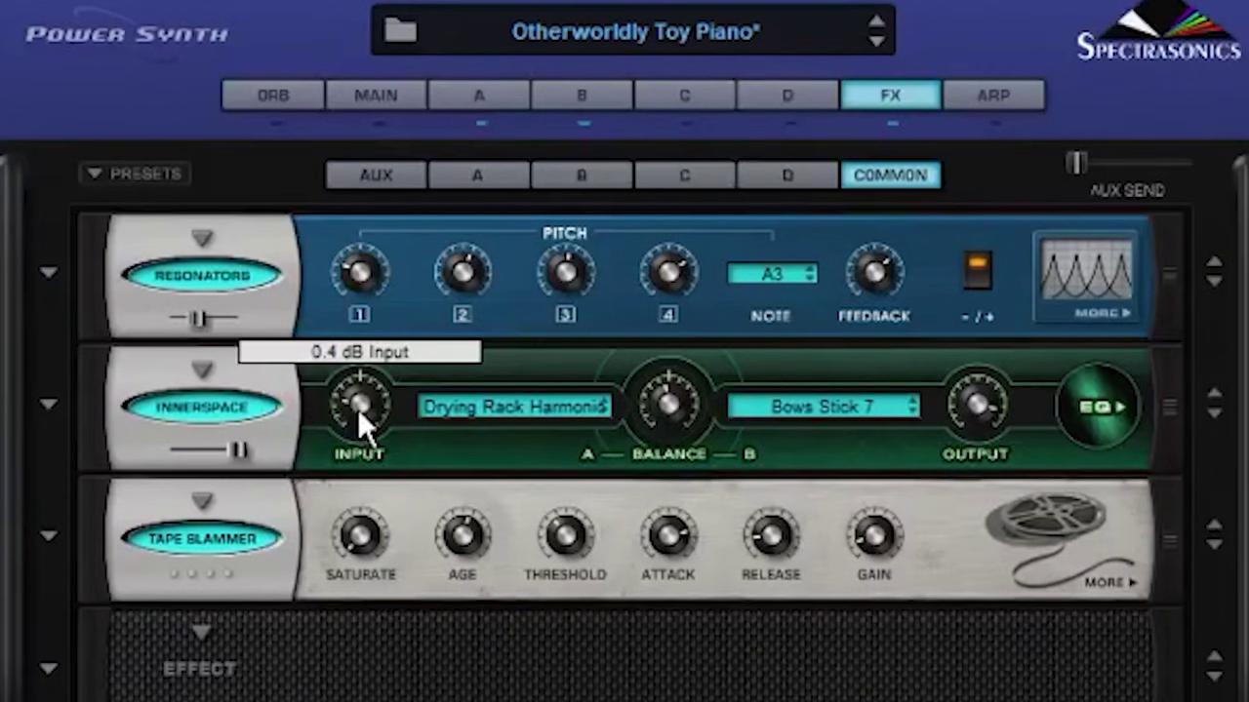
left_click_drag(357, 409, 357, 414)
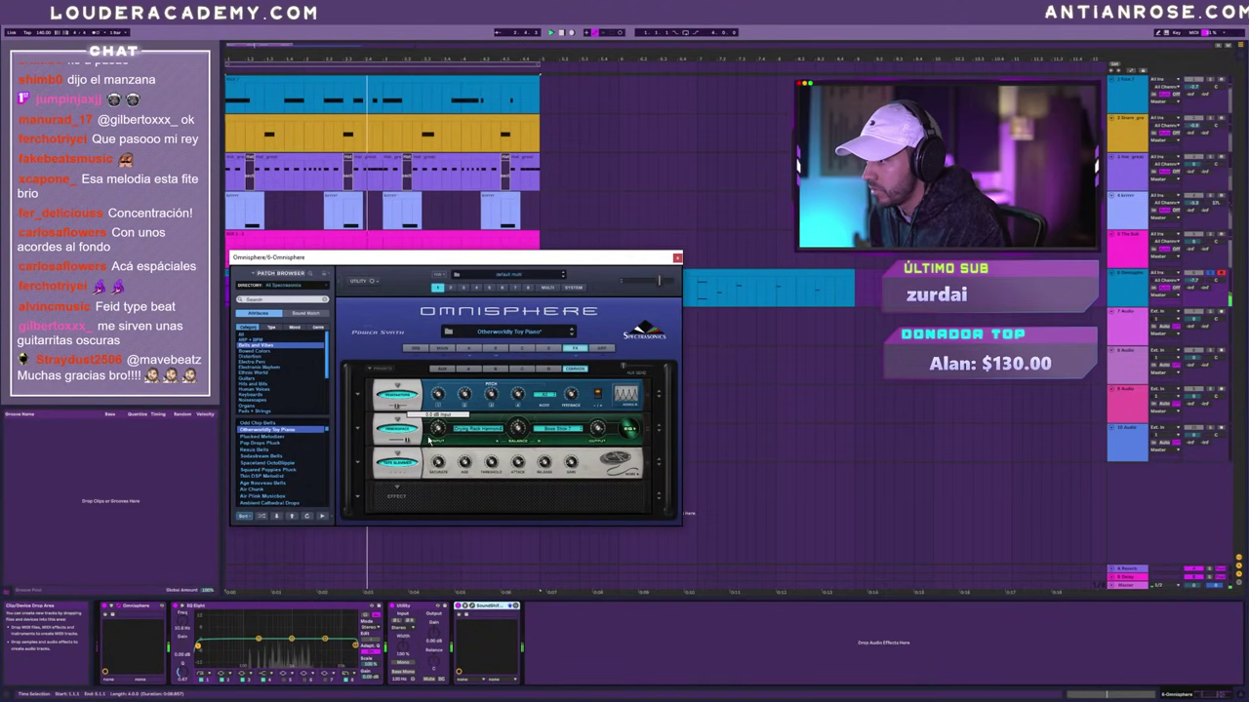
left_click_drag(429, 441, 427, 433)
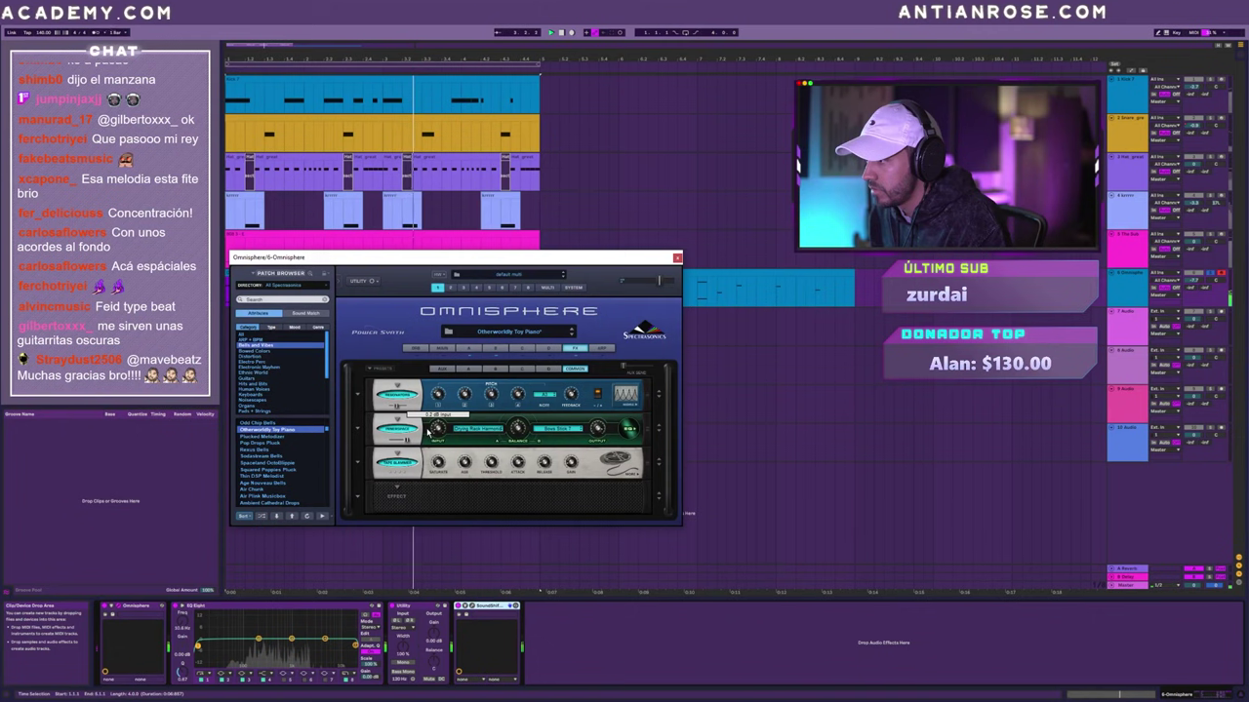
left_click(675, 258)
- Remove the second Omnisphere clip and record the melody onto a new audio track fed post-FX from 6-Omnisphere
left_click(508, 277)
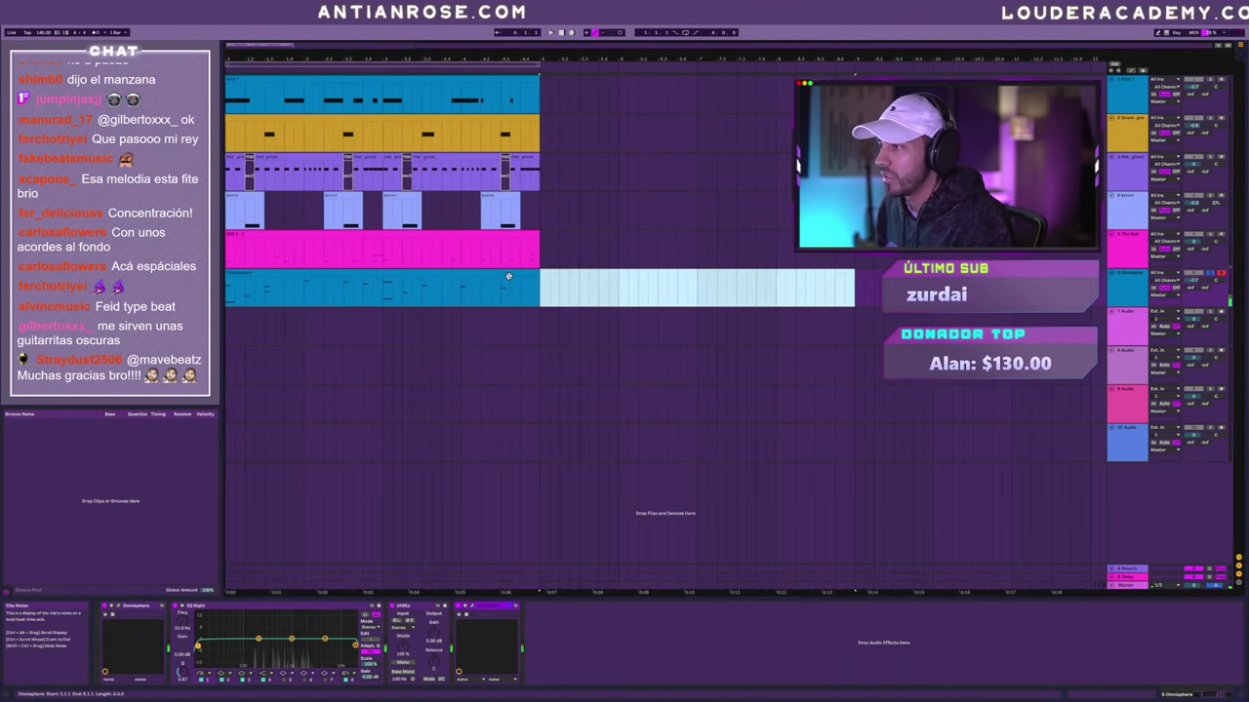
key("ctrl+t")
key("space")
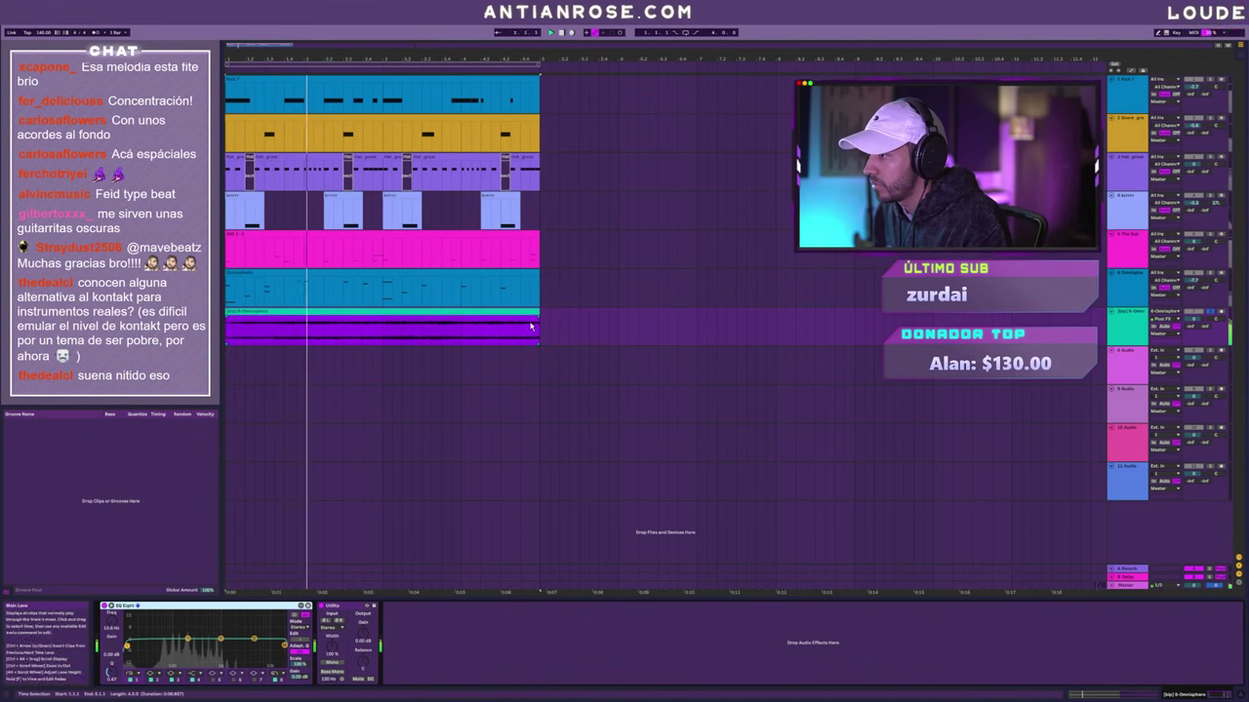
left_click(466, 314)
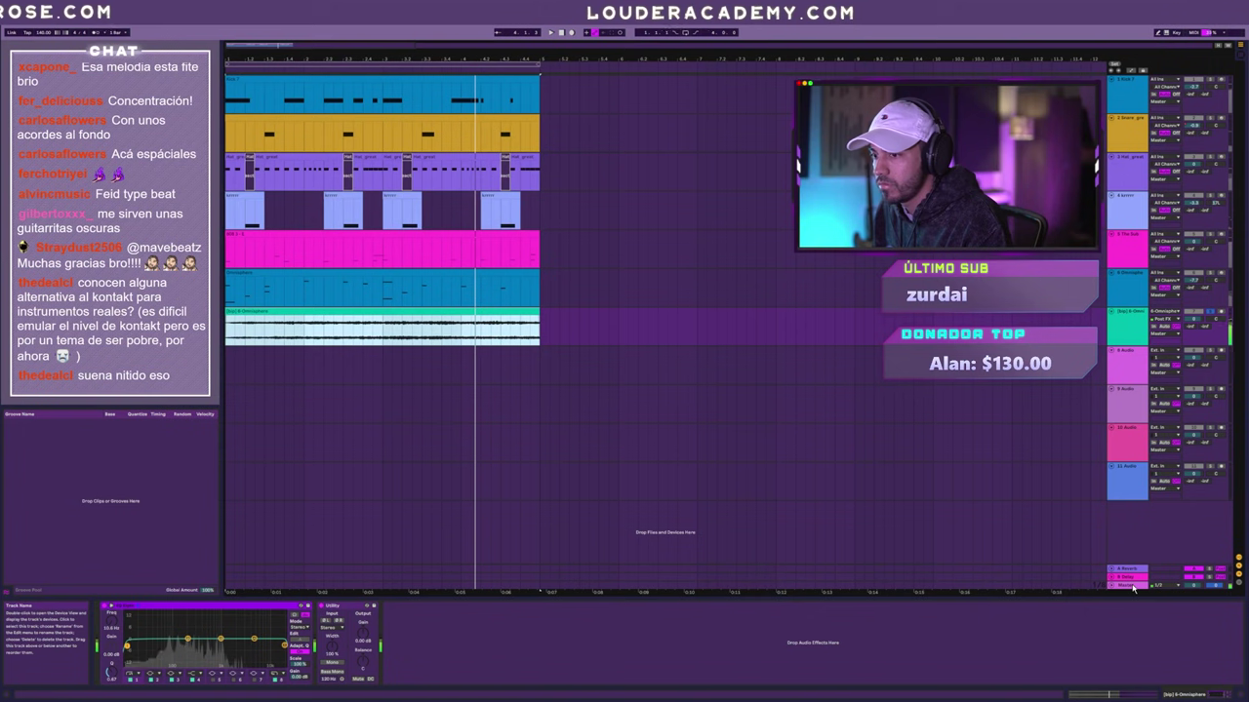
- Deactivate the first Omnisphere audio clip, record the melody again on another audio track, and trim the recording to four bars
key("0")
left_click(282, 287)
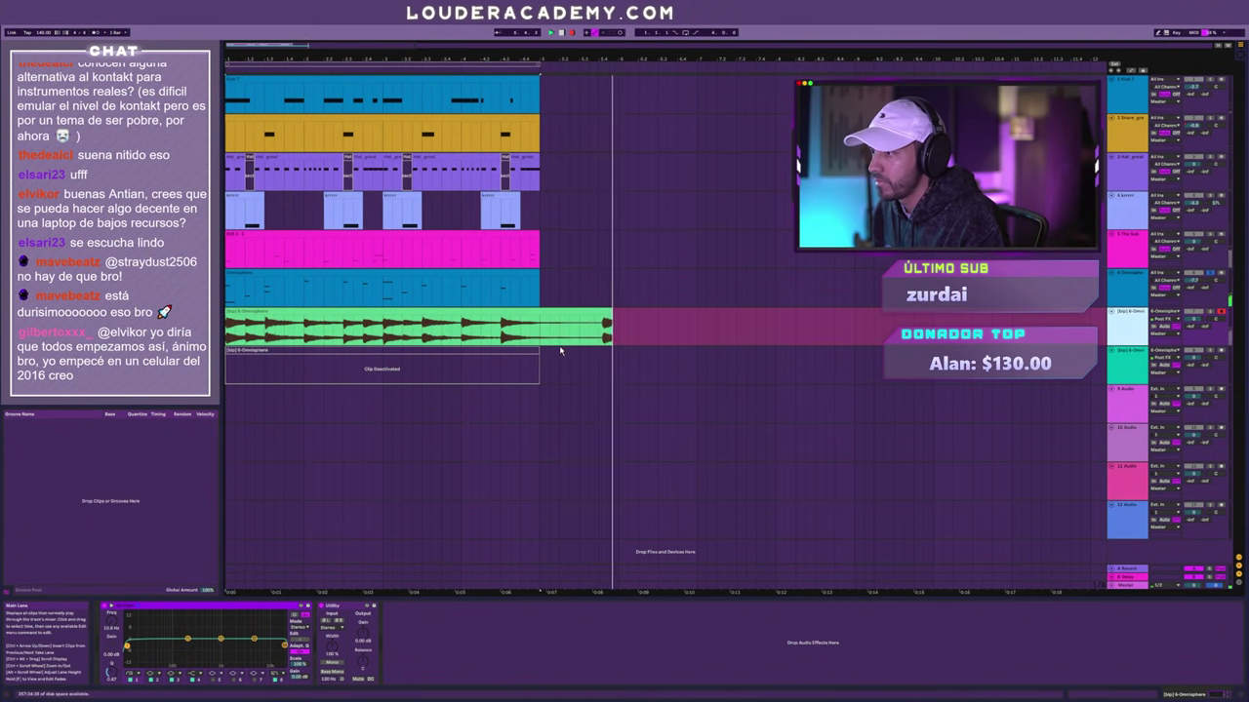
left_click(572, 347)
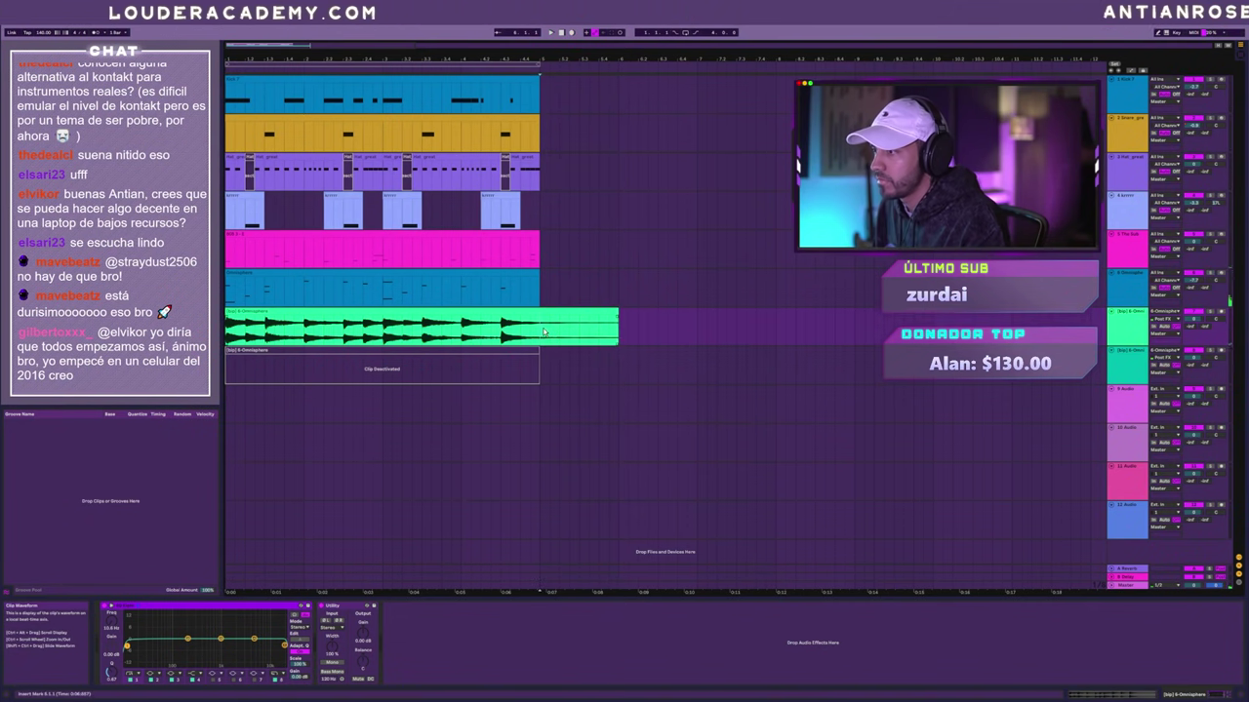
key("space")
left_click(501, 311)
- Remove SoundShifter from the Omnisphere track and lower its volume, balancing it against the recorded audio track
left_click(501, 292)
key("space")
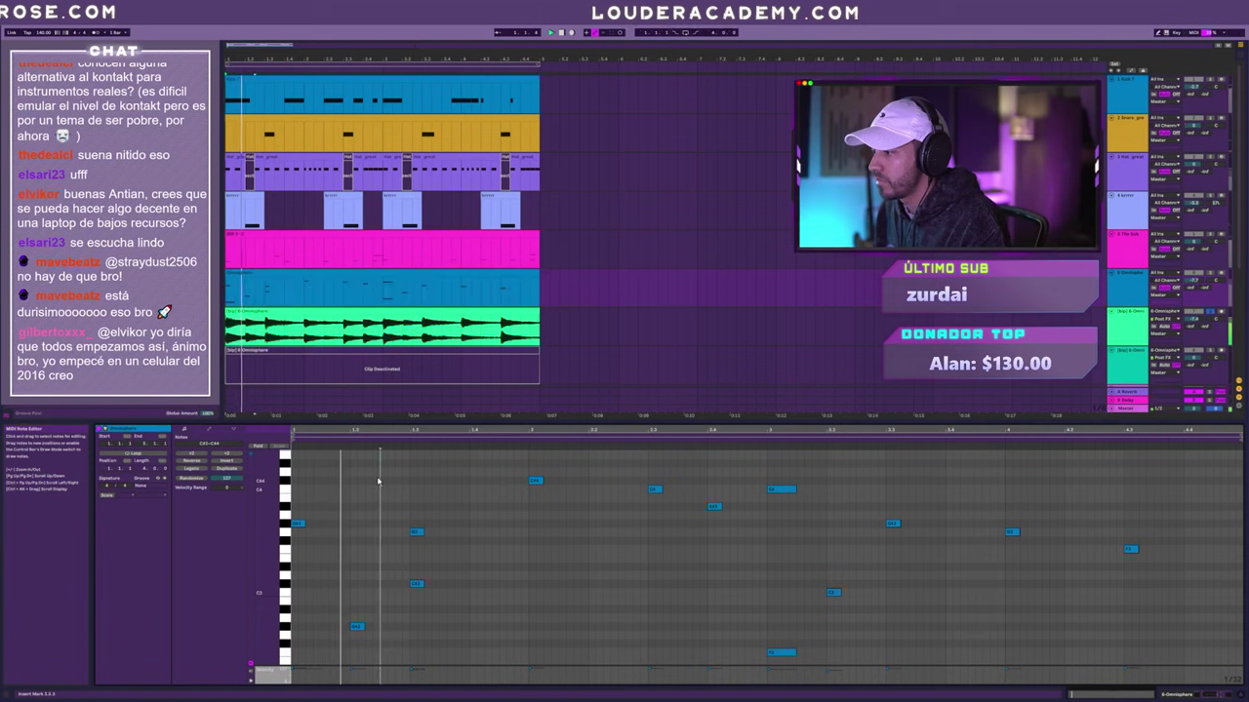
key("shift+Tab")
key("Delete")
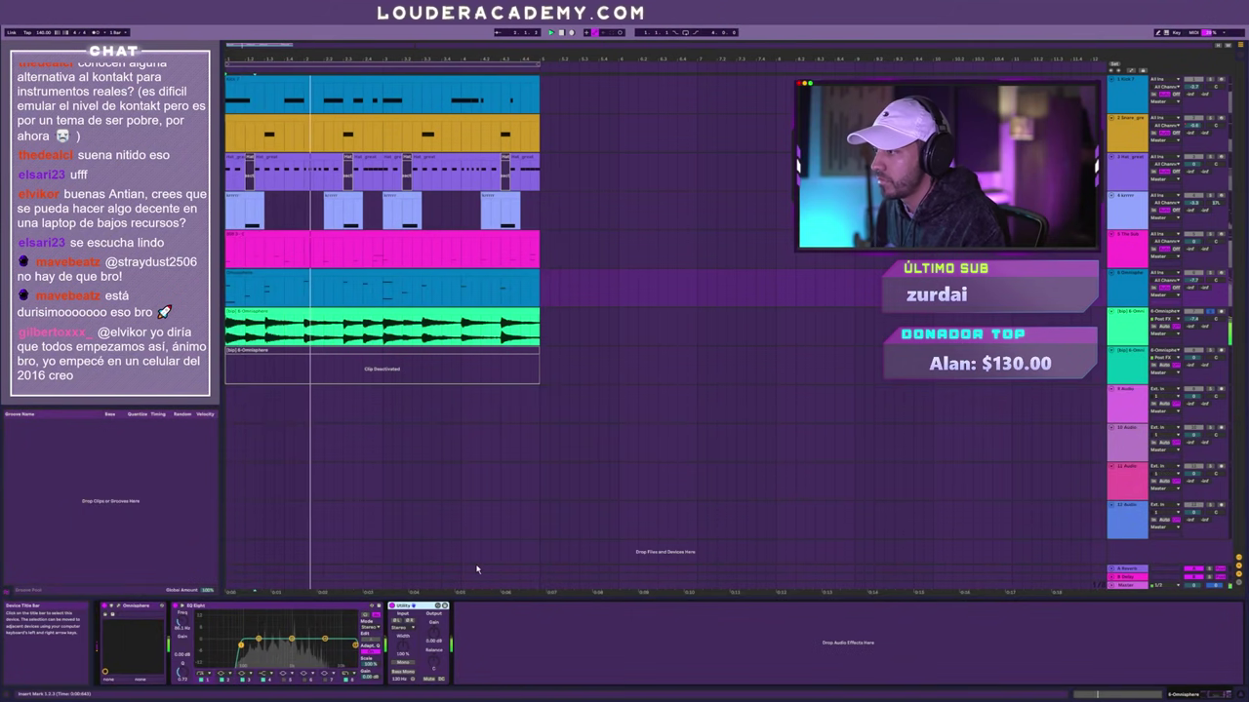
left_click(374, 270)
left_click_drag(1226, 277, 1226, 292)
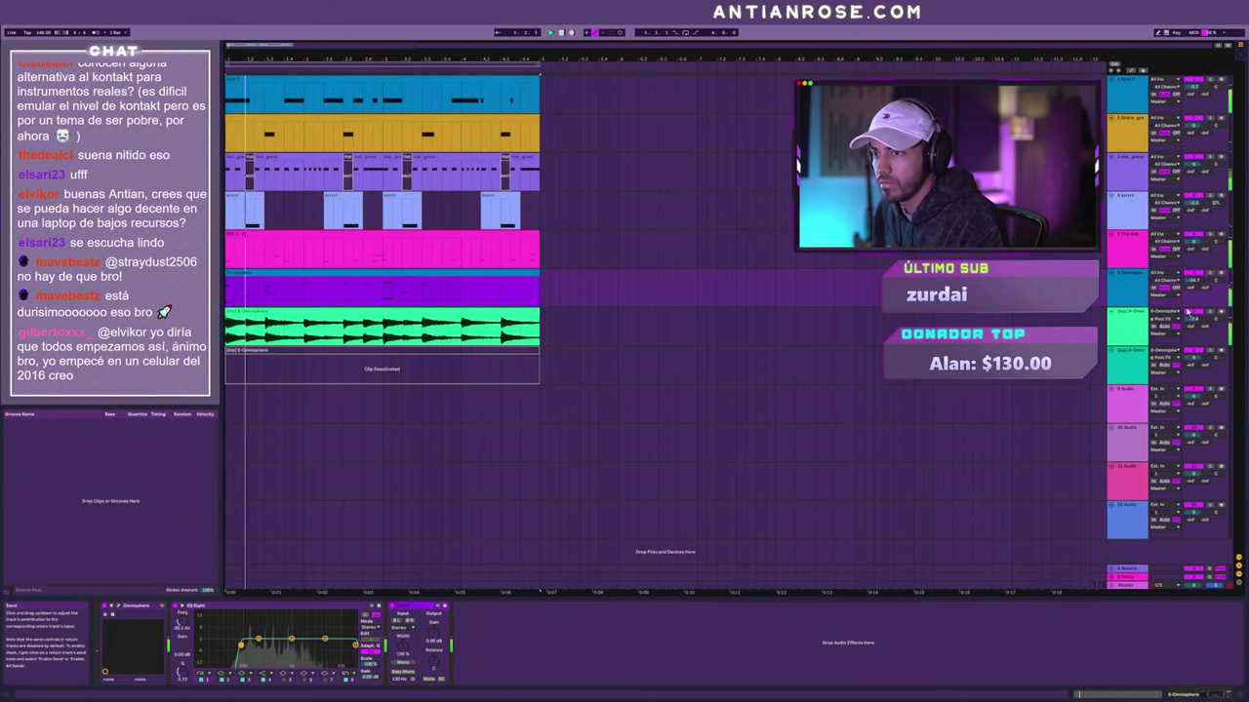
left_click(486, 310)
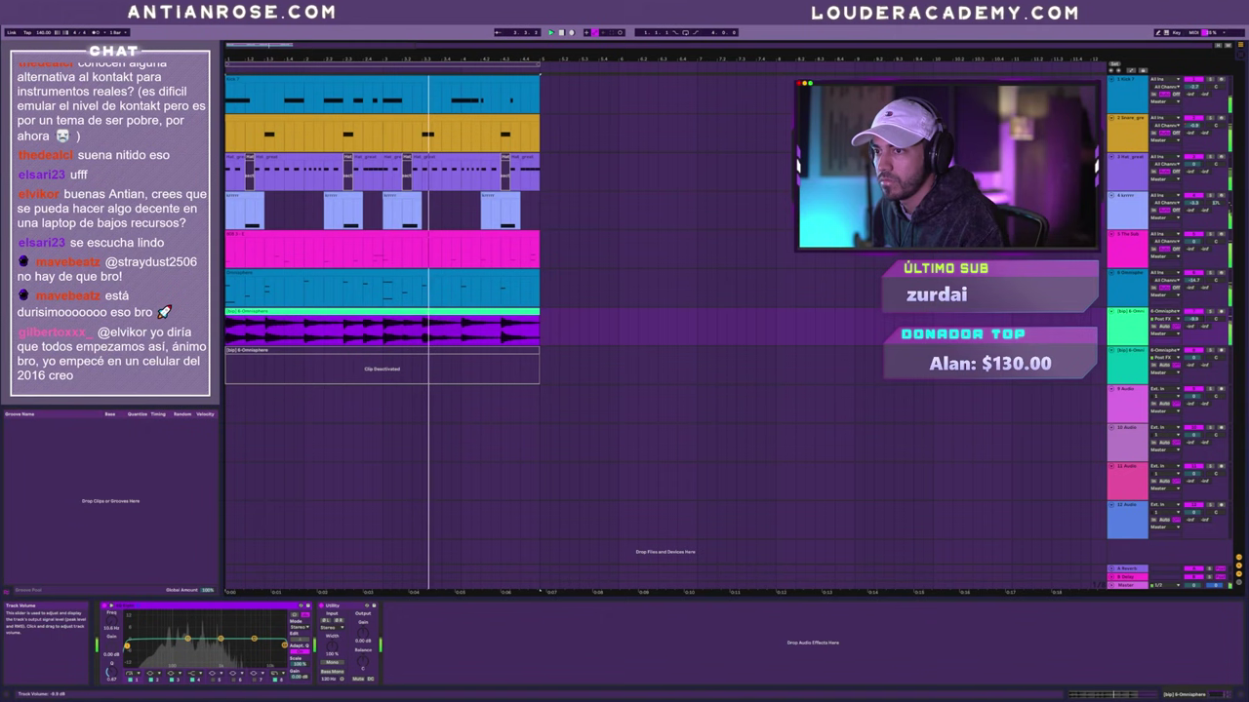
- Insert a new MIDI track below the Omnisphere track and load an External Instrument on it
key("ctrl+shift+t")
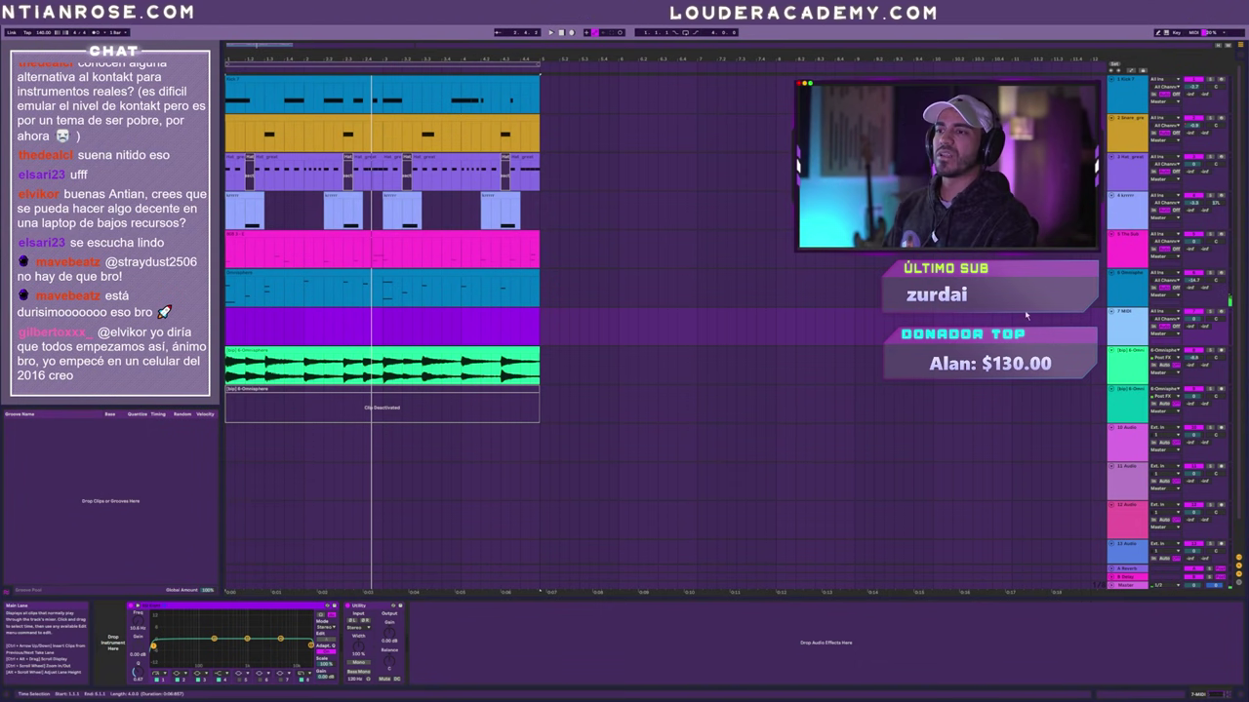
left_click(1080, 293)
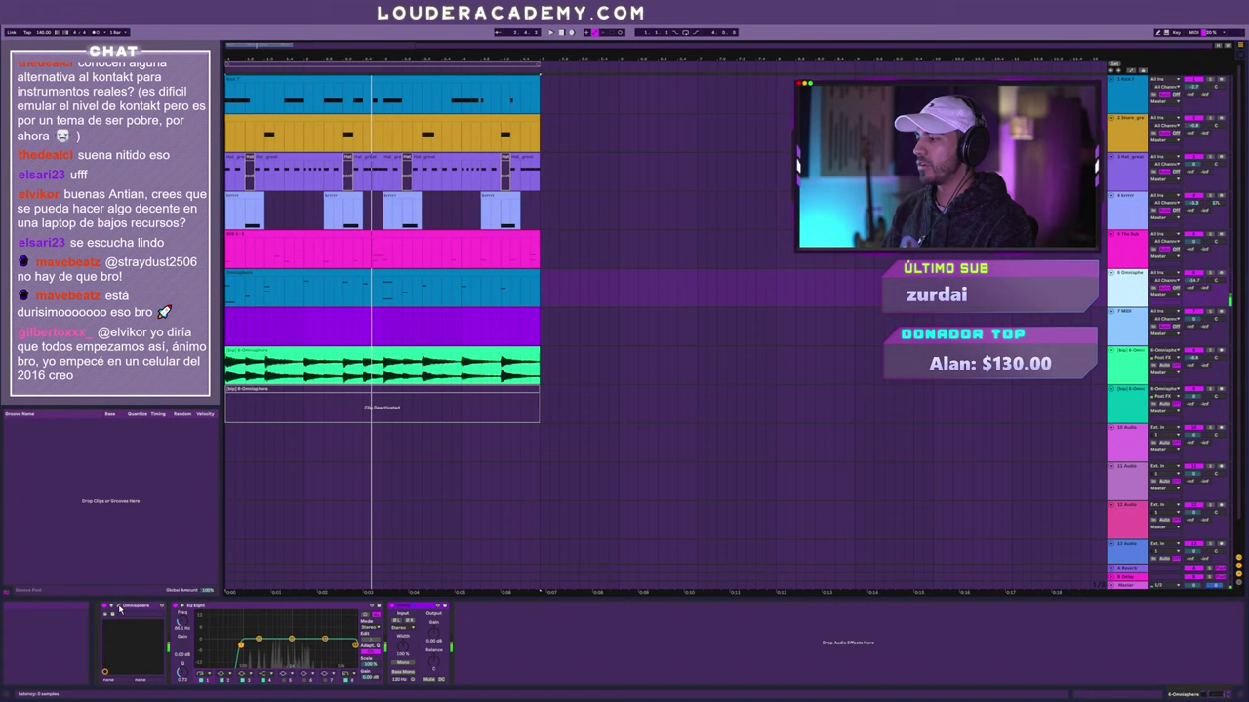
left_click(120, 607)
left_click_drag(590, 250, 628, 231)
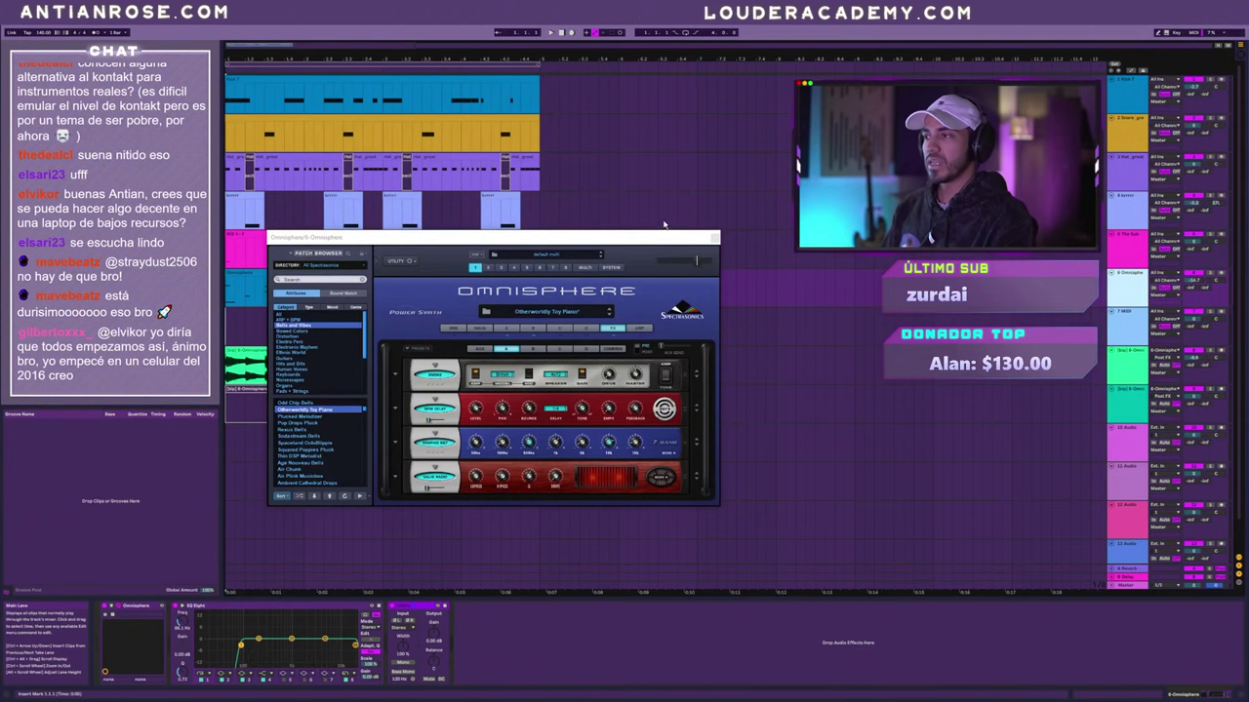
left_click(714, 237)
left_click(1130, 327)
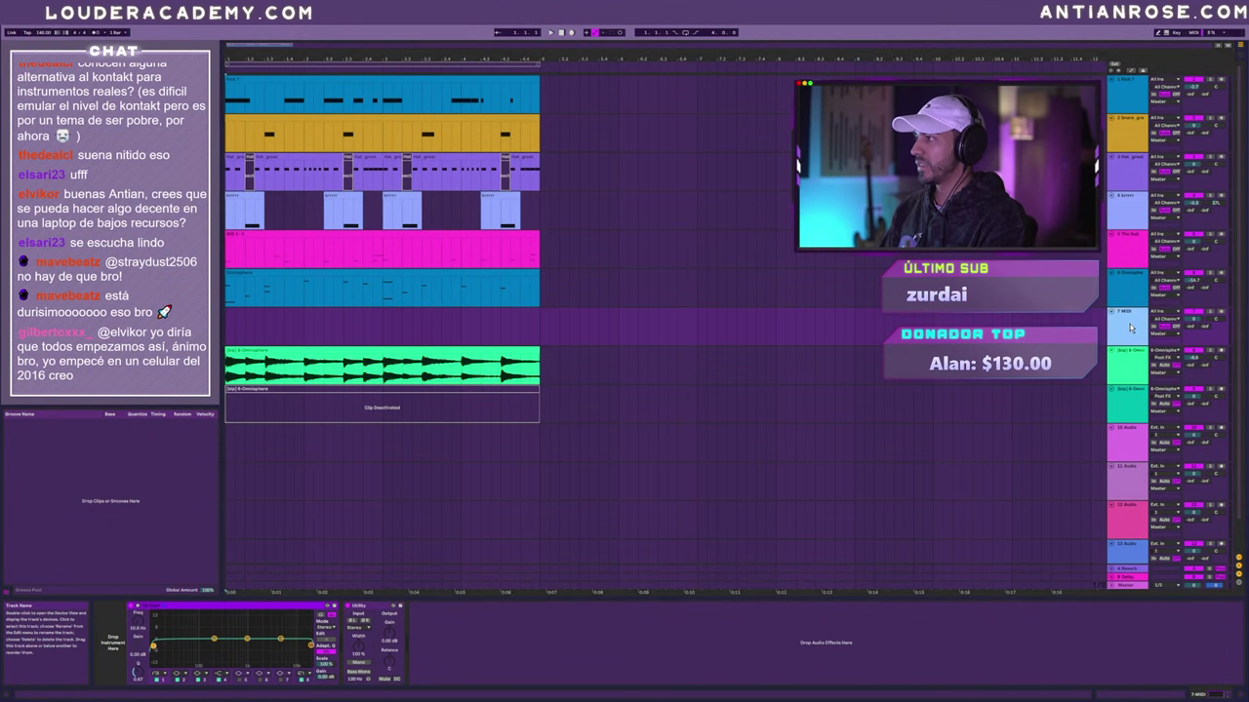
key("ctrl+z")
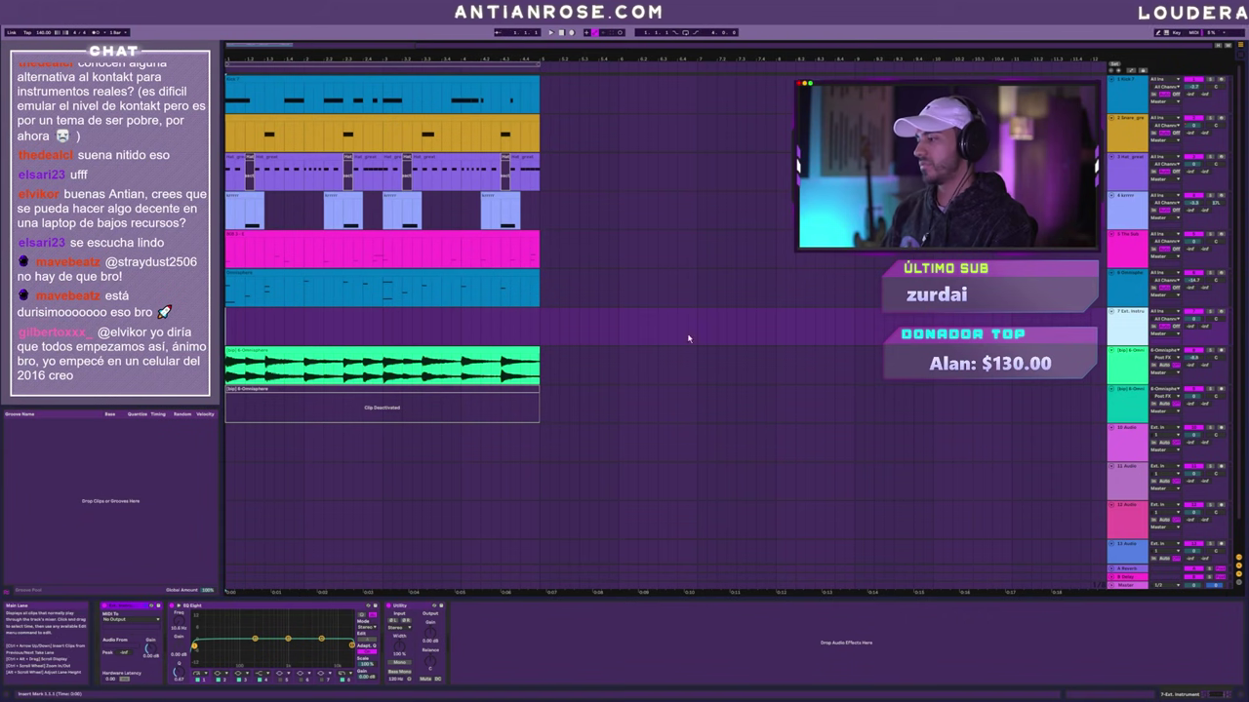
- Route the External Instrument's MIDI to 6-Omnisphere on channel 2-Omnisphere
left_click(129, 618)
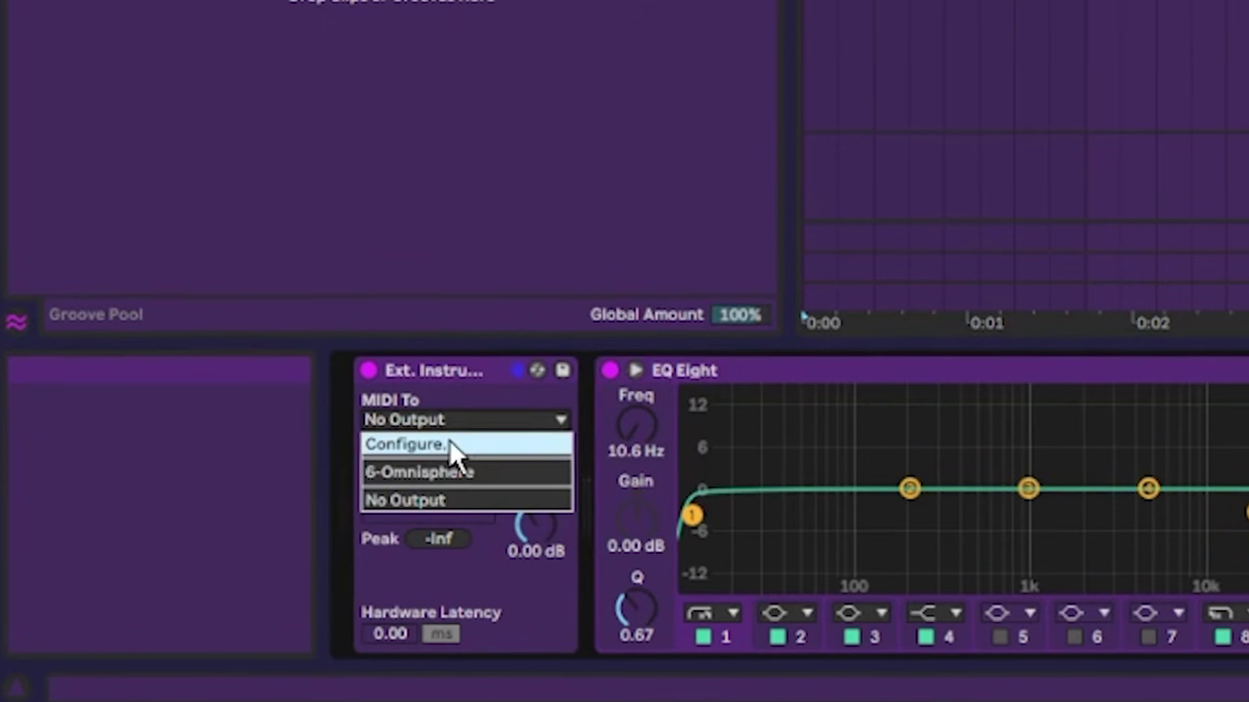
left_click(438, 473)
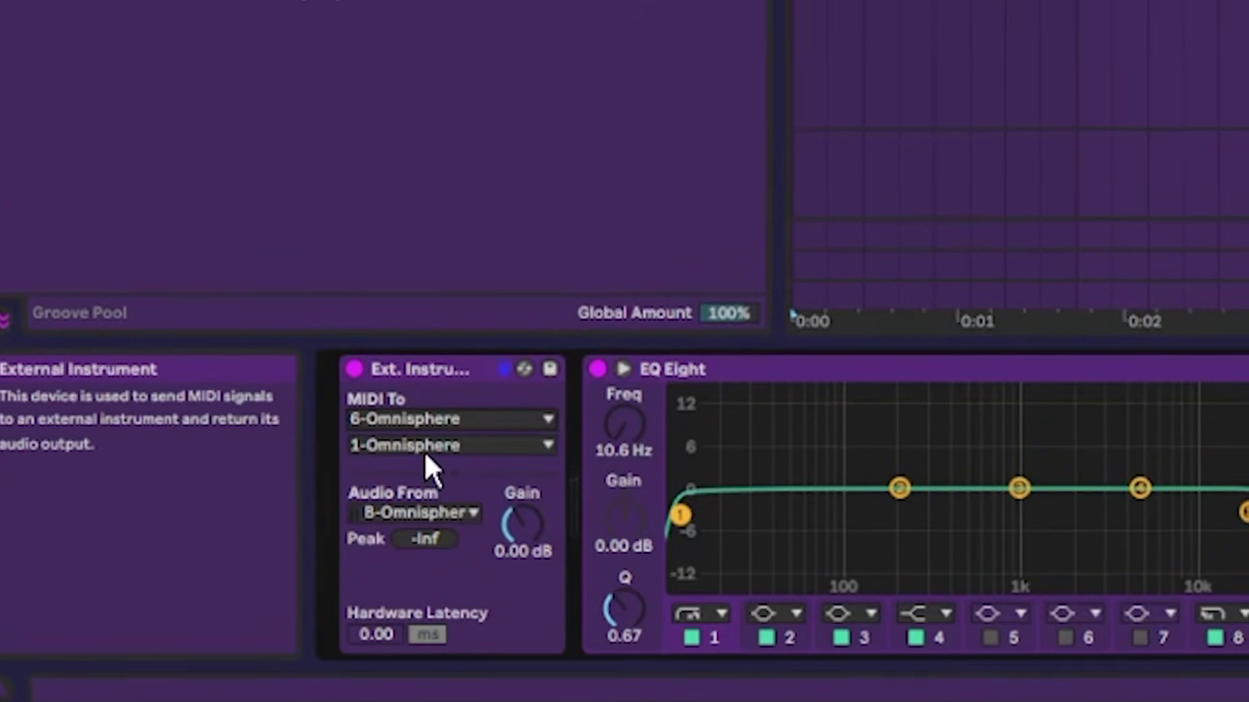
left_click(423, 451)
left_click(402, 83)
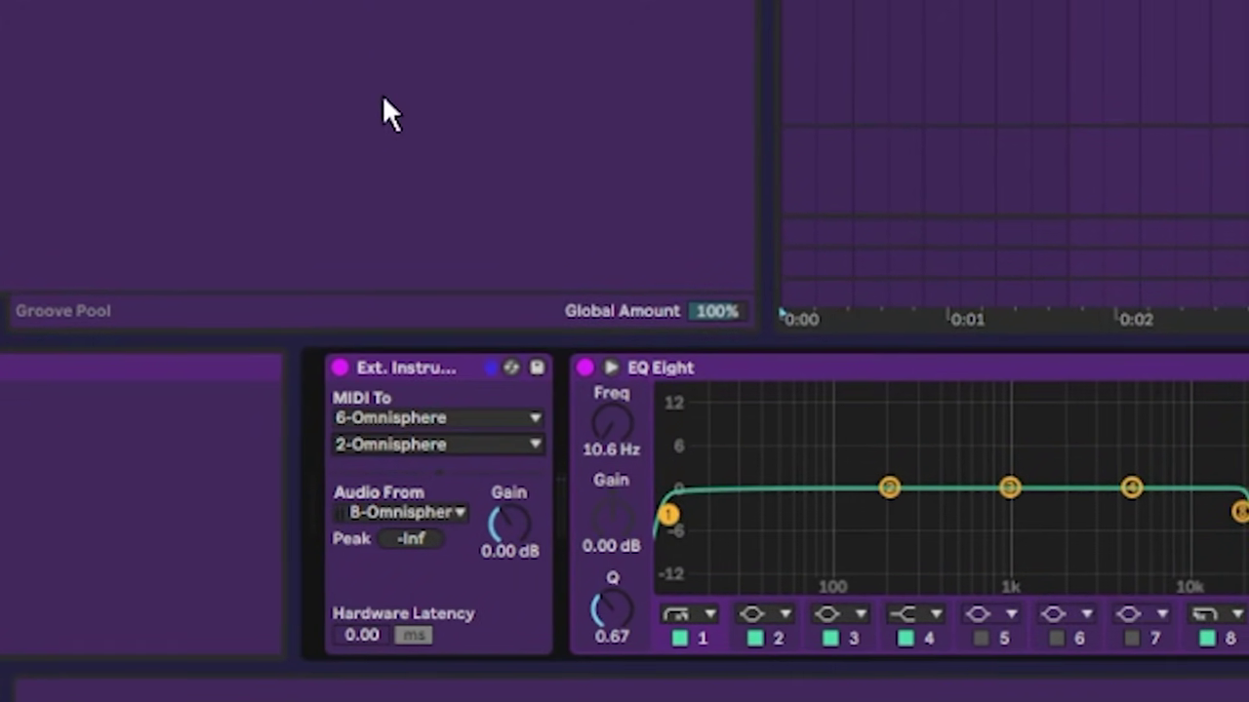
left_click(390, 441)
left_click(386, 427)
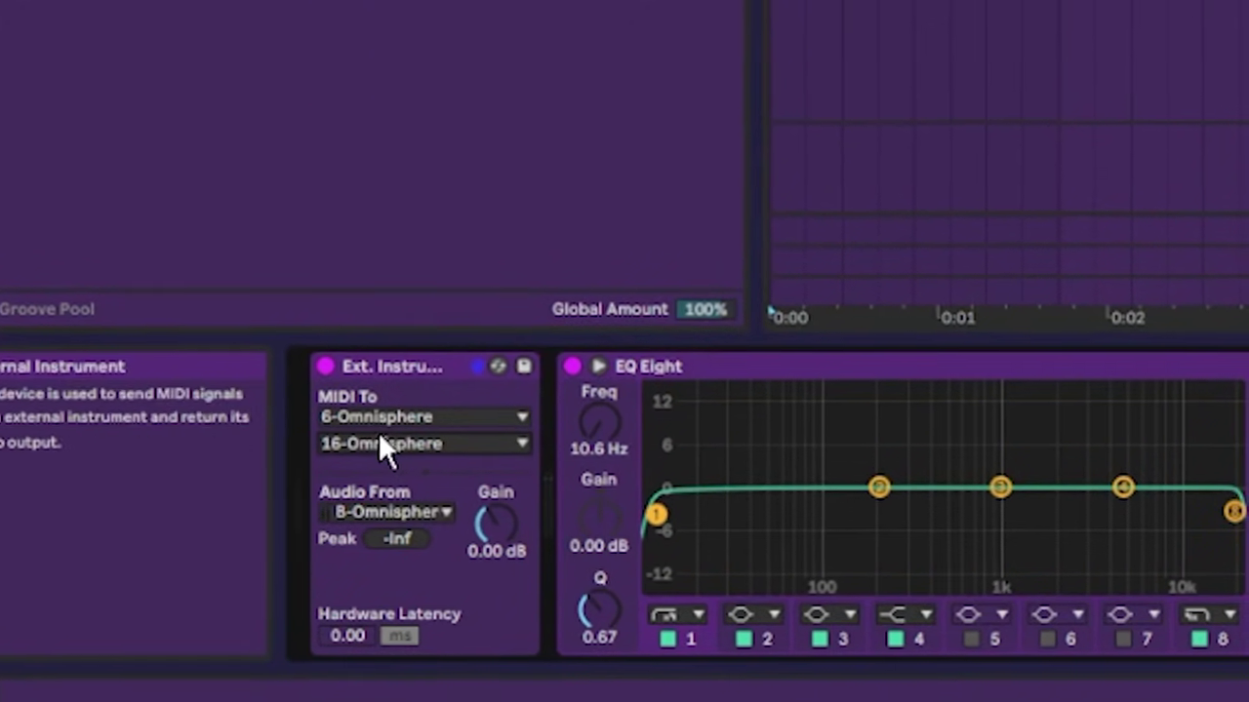
left_click(388, 444)
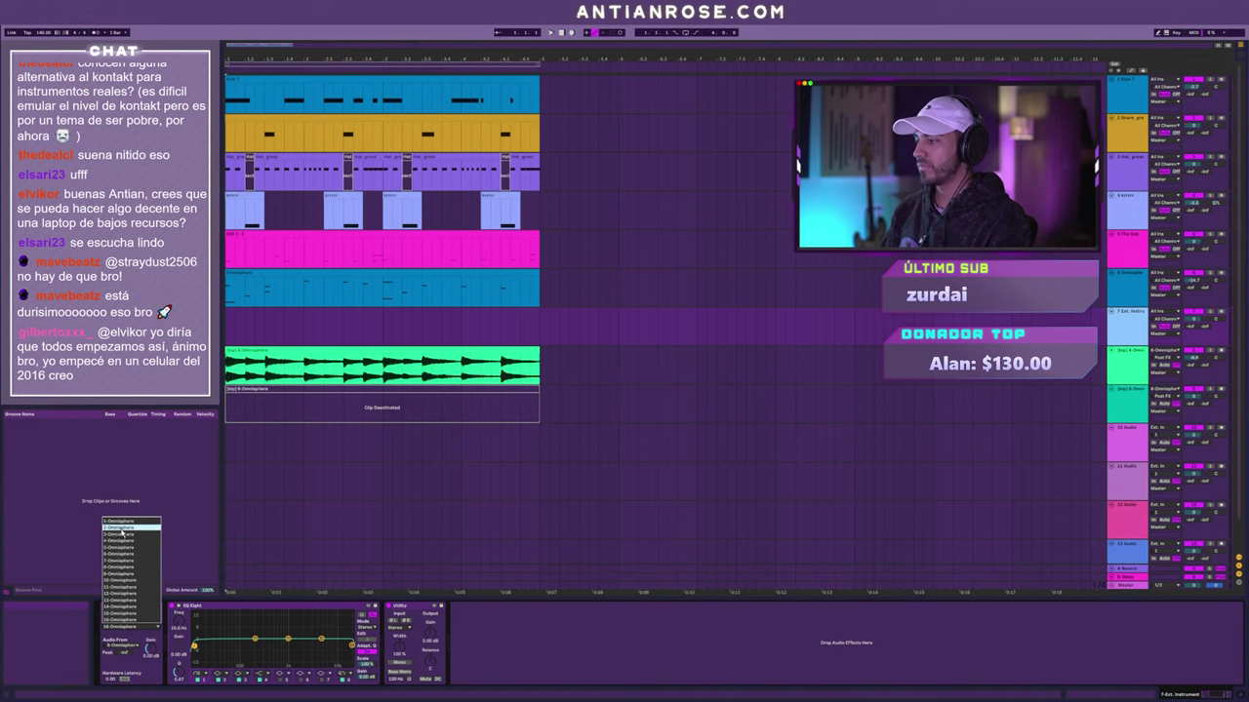
left_click(120, 533)
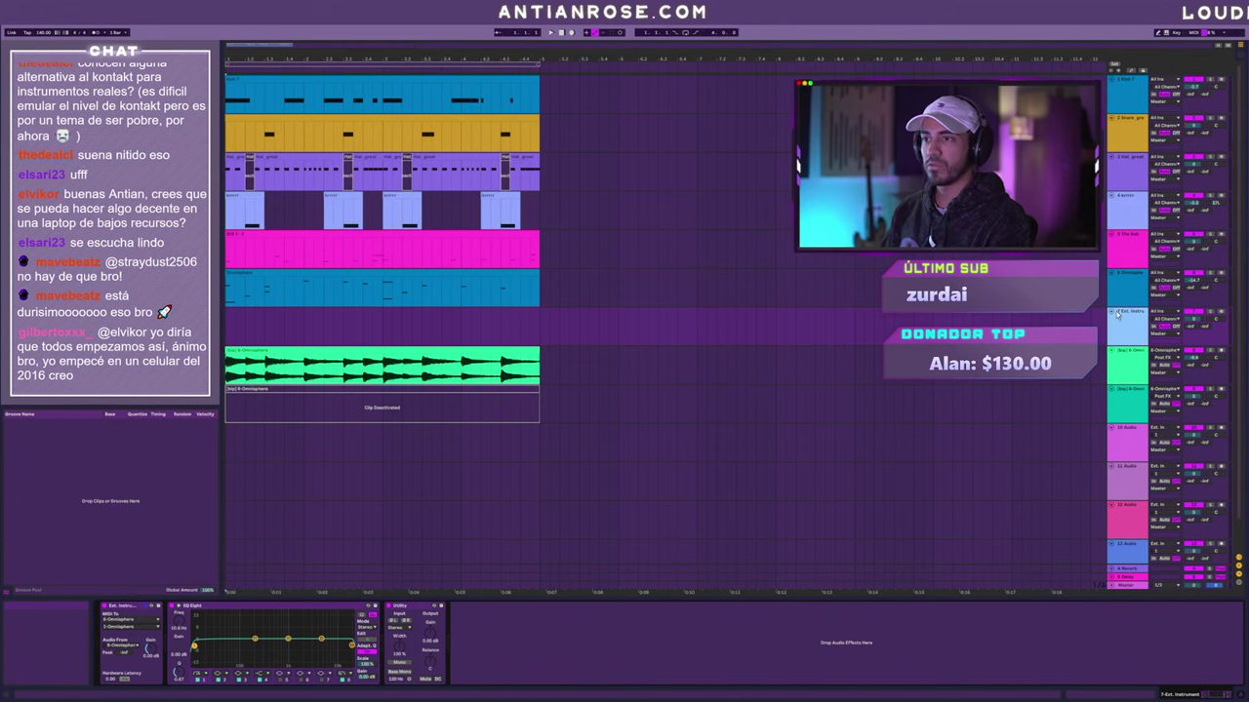
- Load the Ambient Space Piano patch from the Keyboards category into Omnisphere's part 2
left_click(1122, 299)
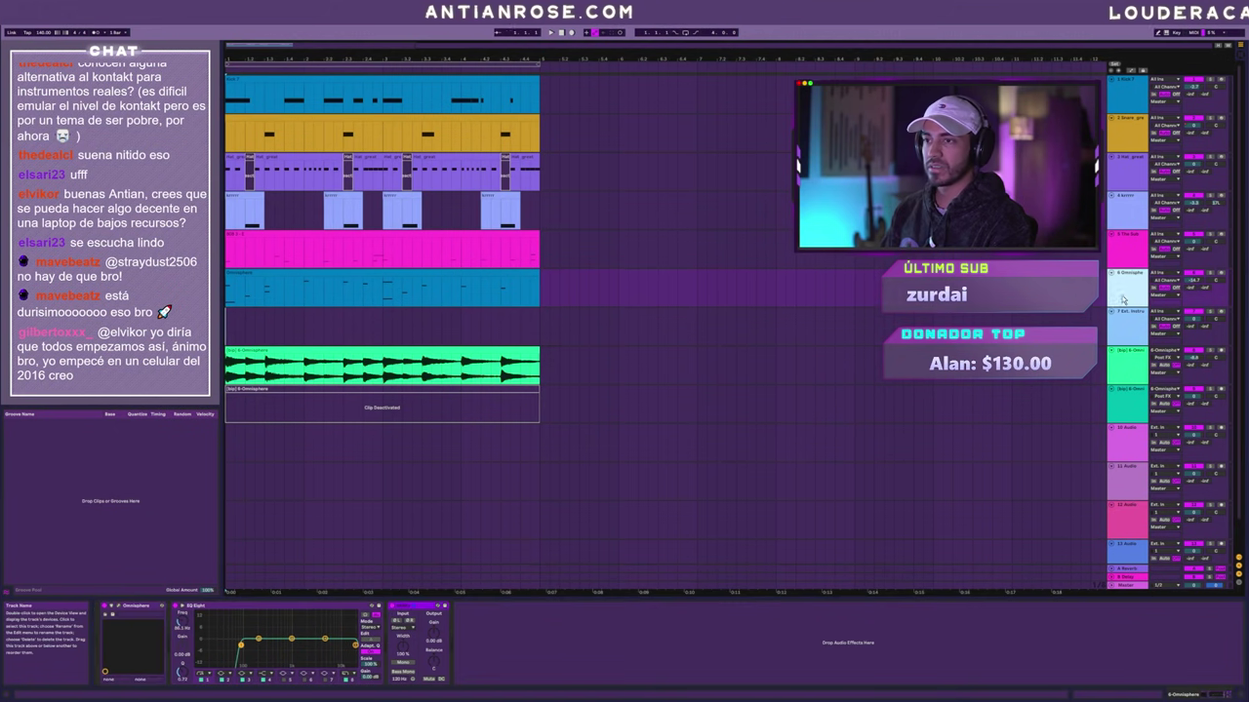
left_click(117, 607)
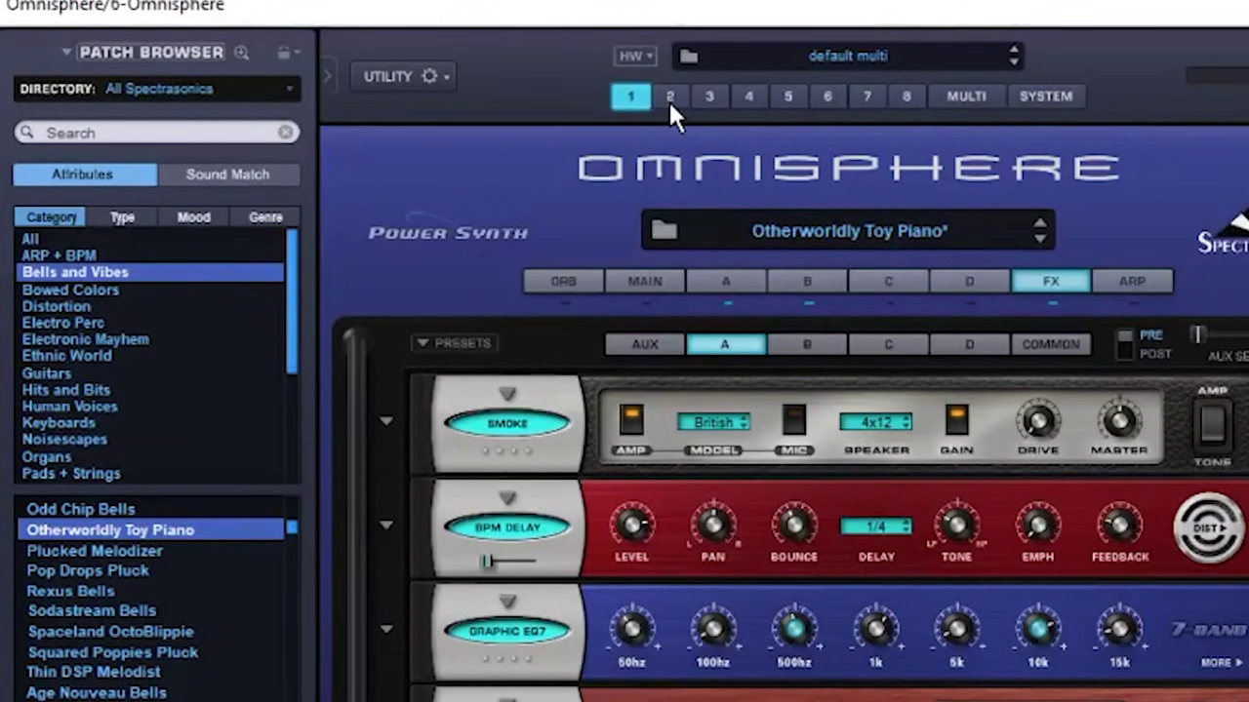
left_click(669, 96)
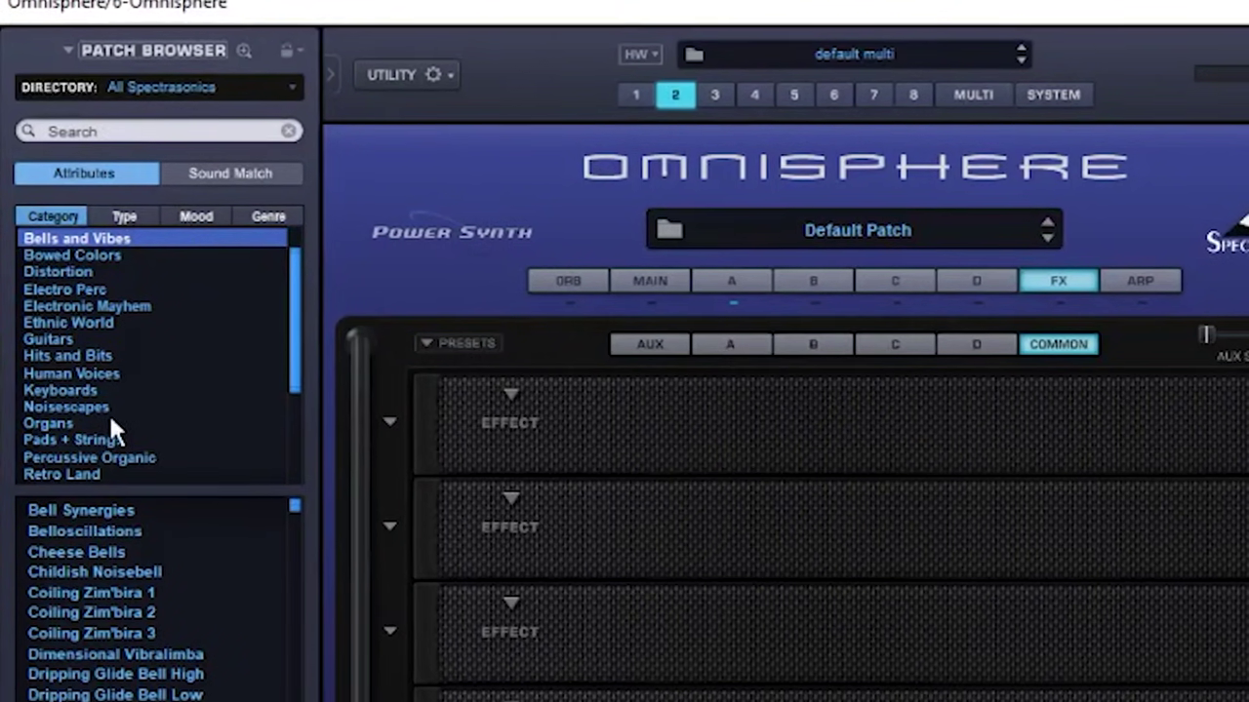
left_click(63, 390)
left_click(151, 511)
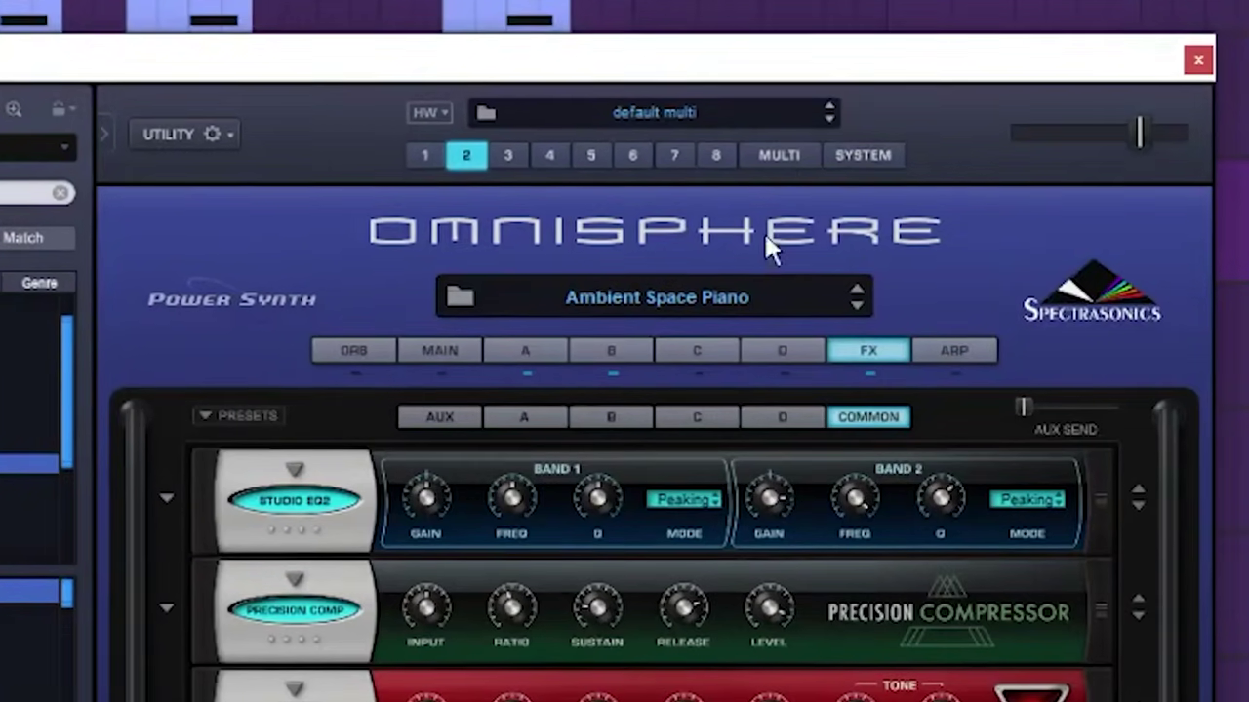
- Assign part 2 in Omnisphere's multi mixer to output OUT B
left_click(780, 154)
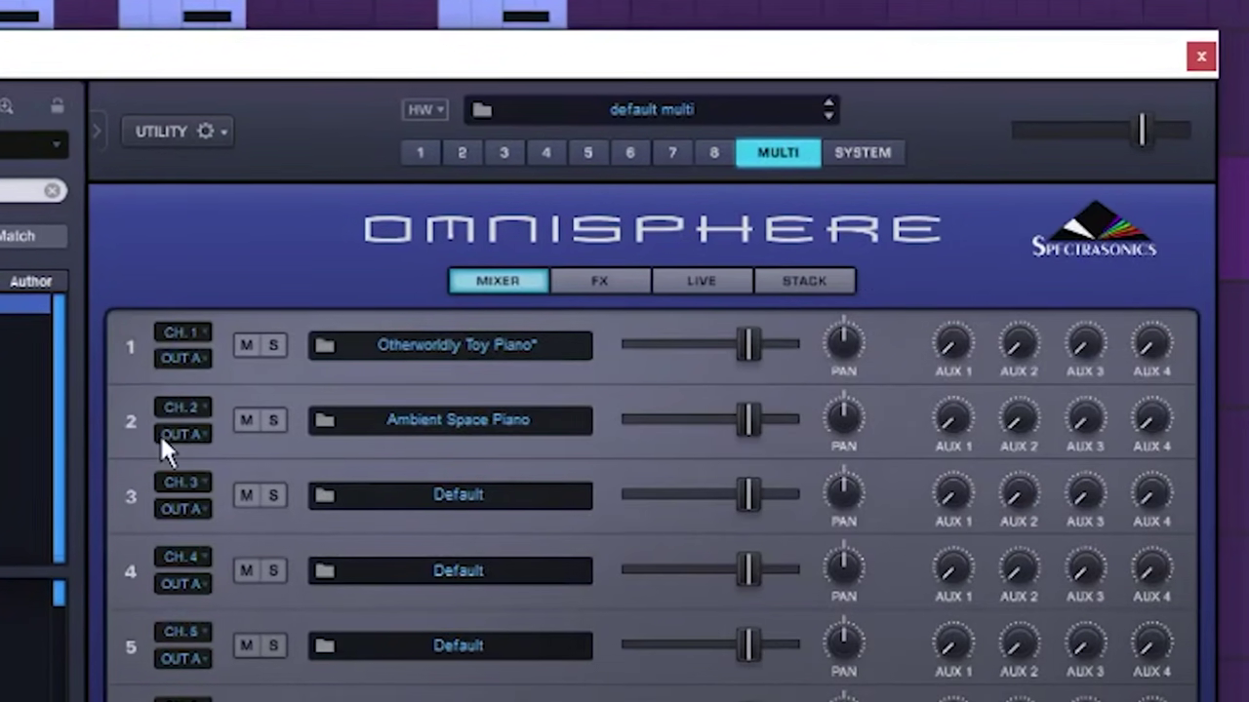
left_click(191, 434)
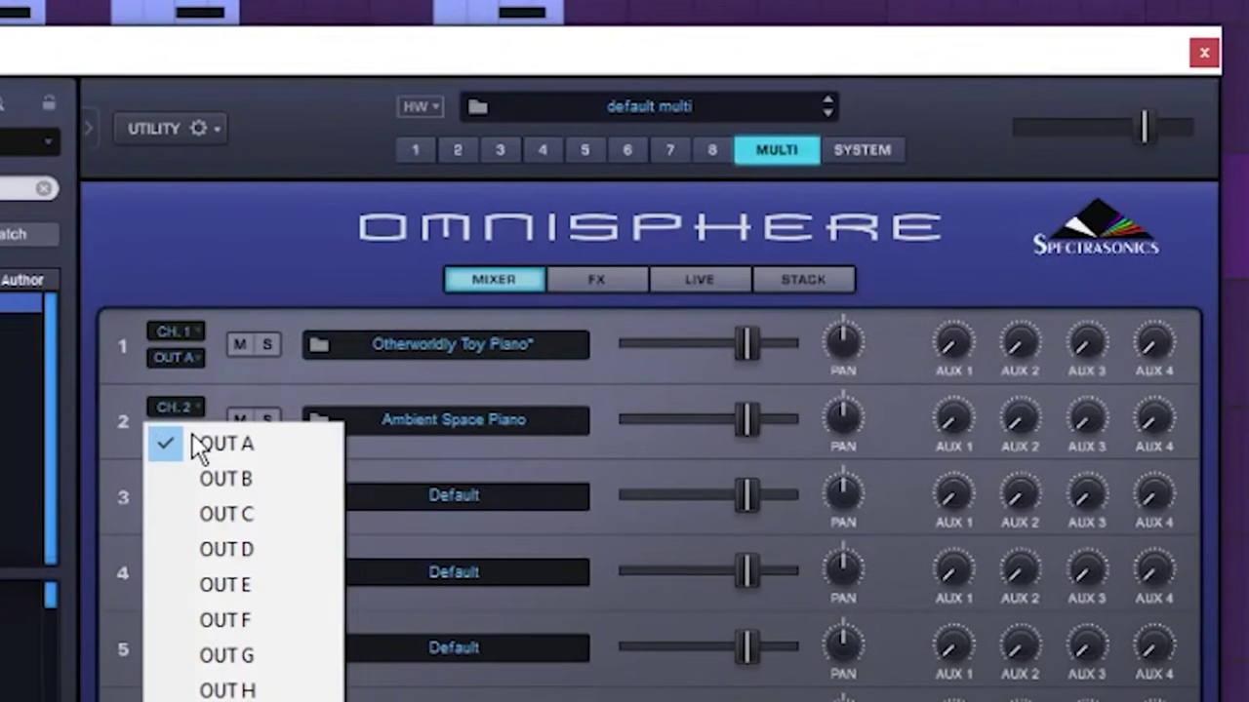
left_click(212, 479)
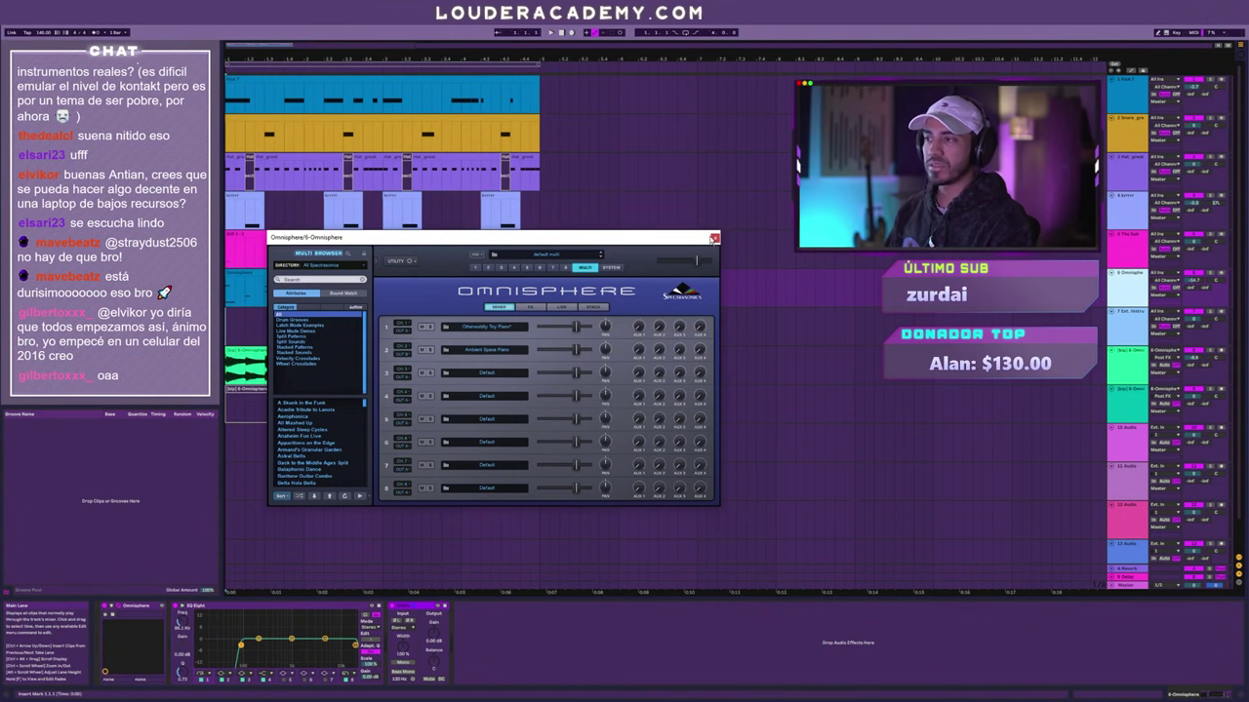
left_click(715, 239)
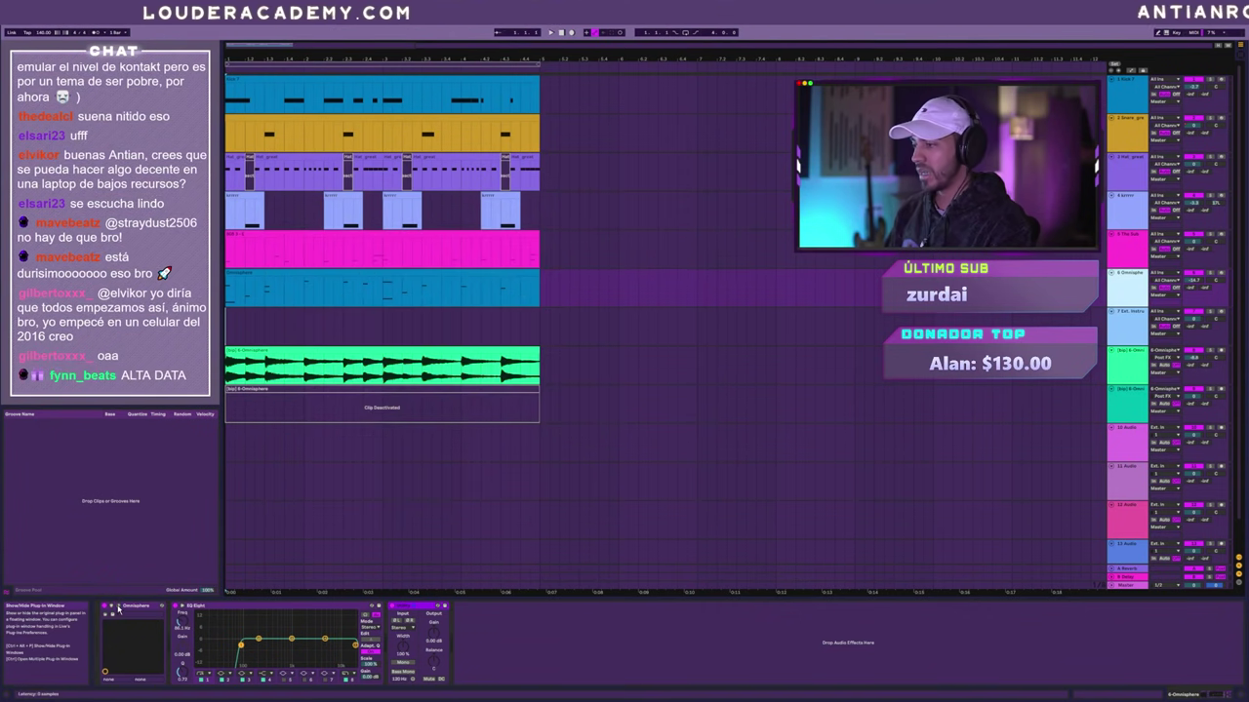
- Set the External Instrument track to receive its audio from B-Omnisphere
left_click(263, 324)
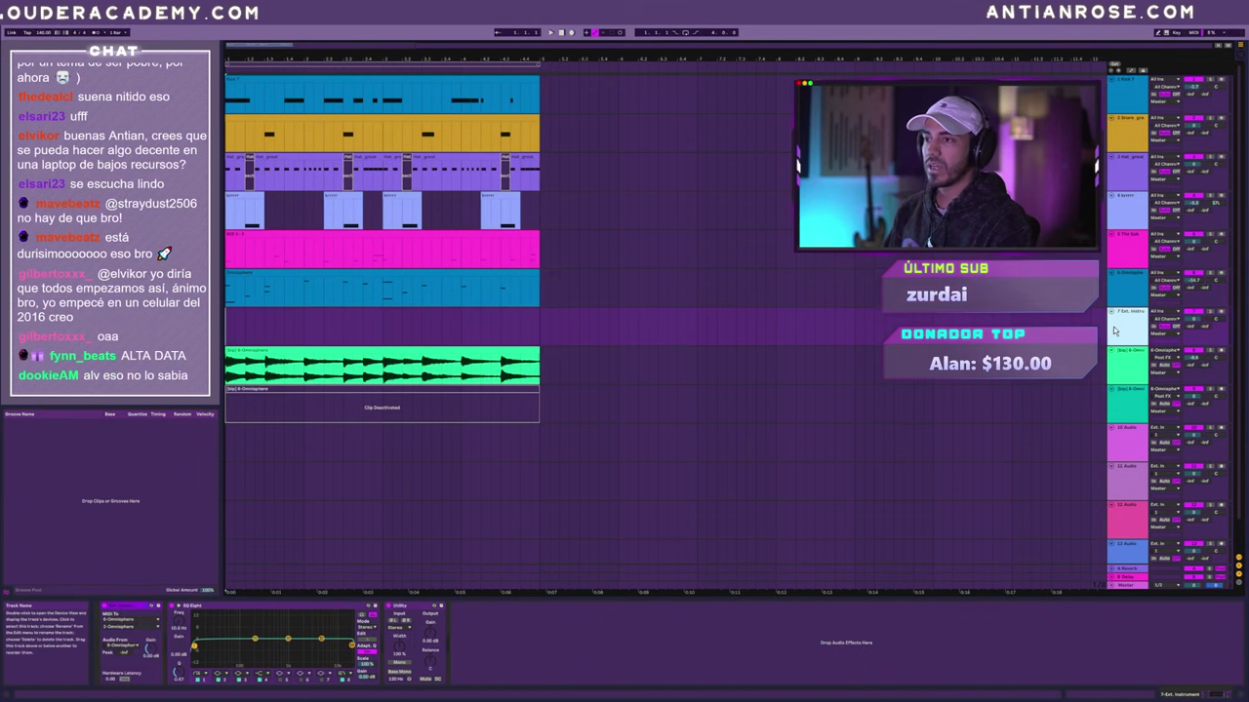
left_click(121, 645)
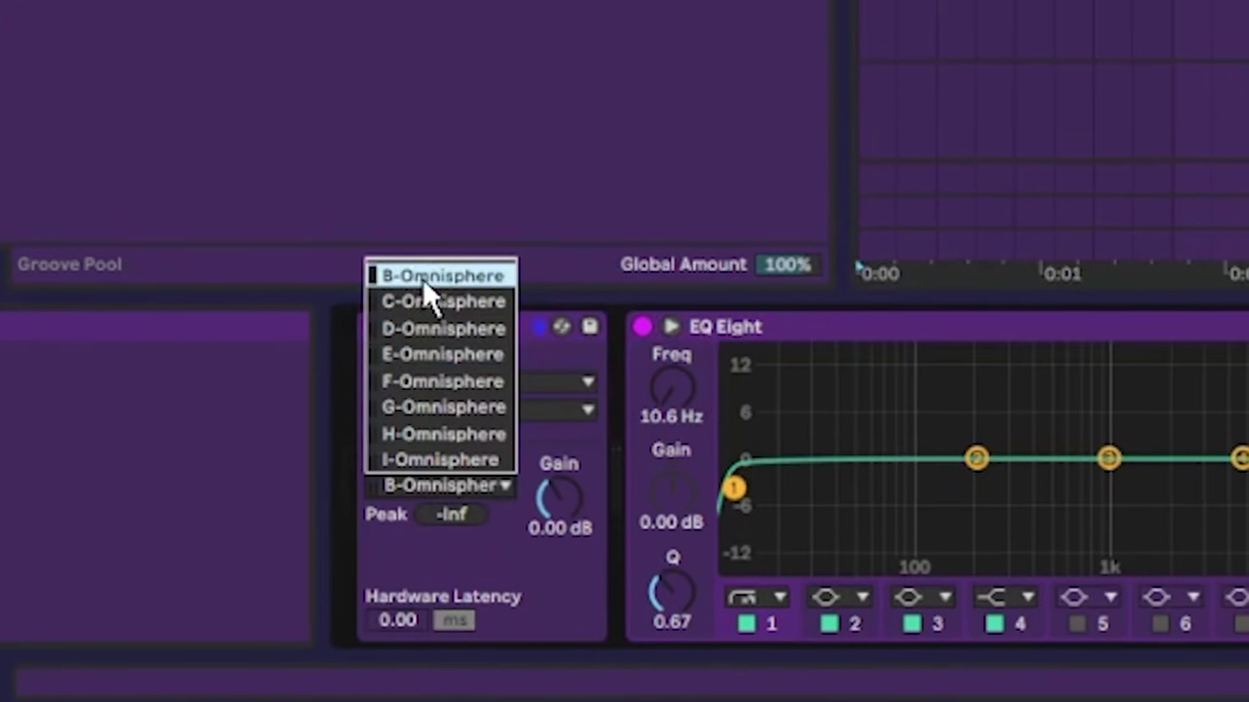
left_click(437, 276)
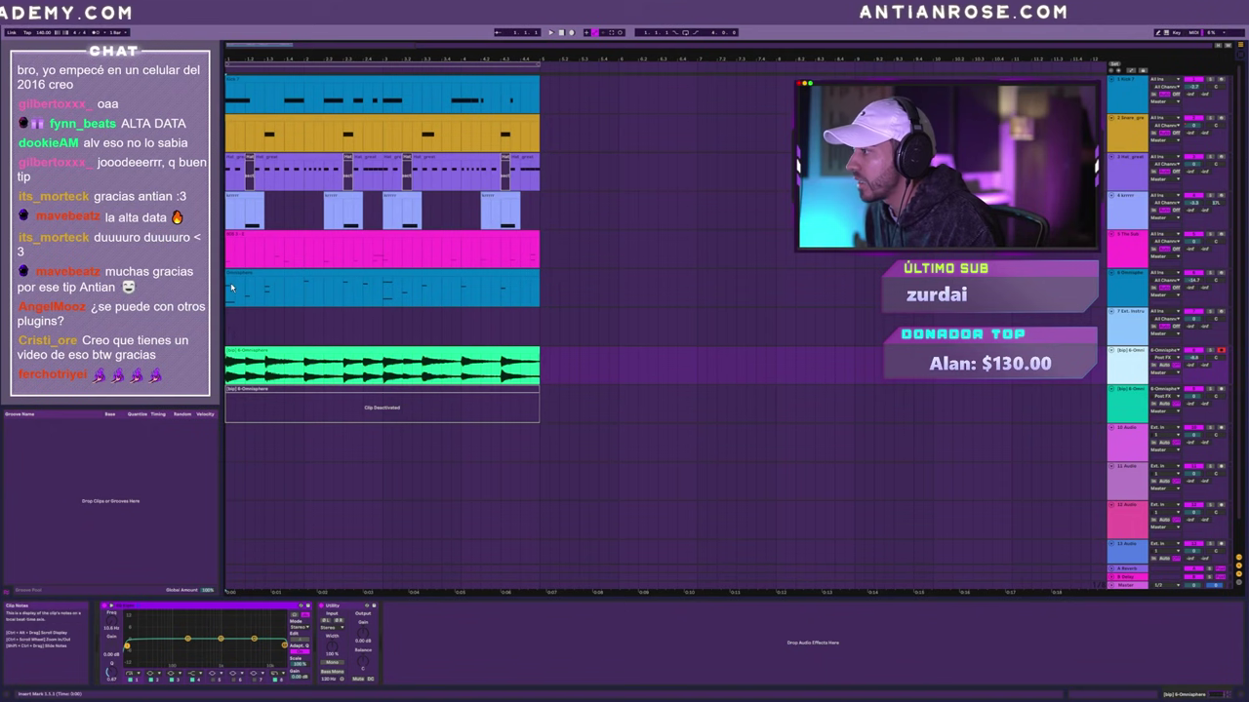
- Play back the four-bar beat from the start and select the External Instrument track for playing the second Omnisphere part
left_click(234, 272)
key("space")
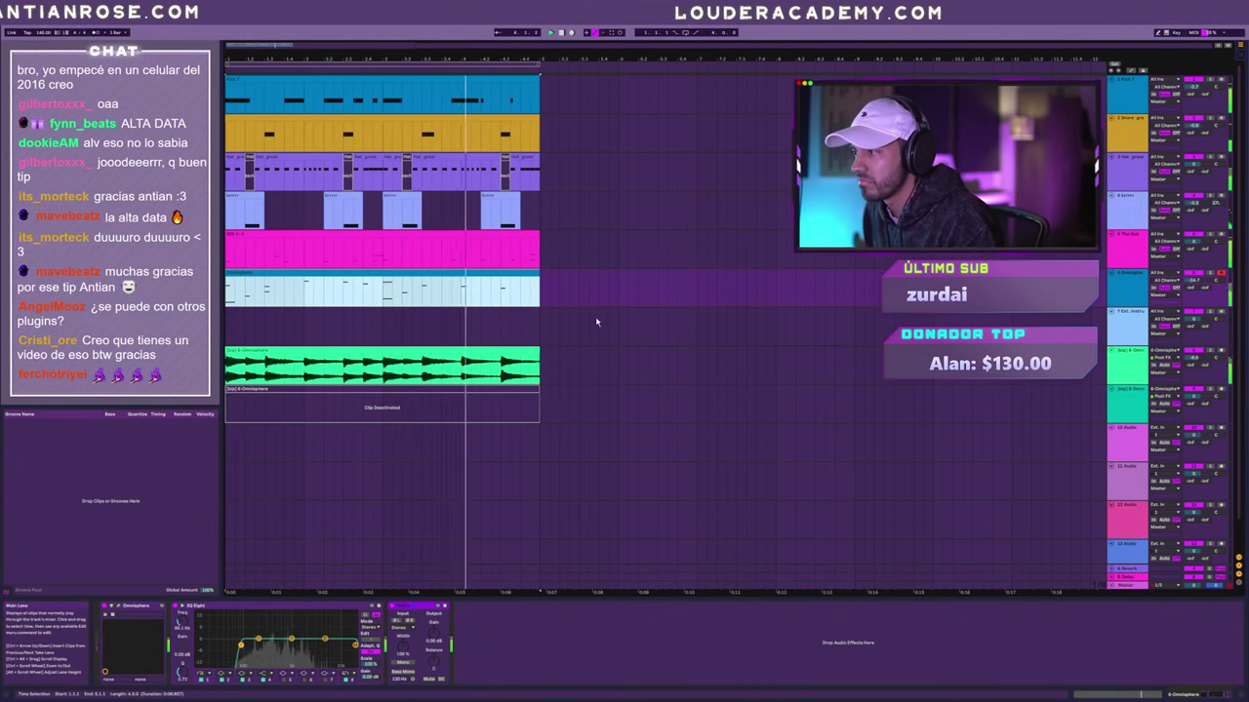
left_click(1134, 326)
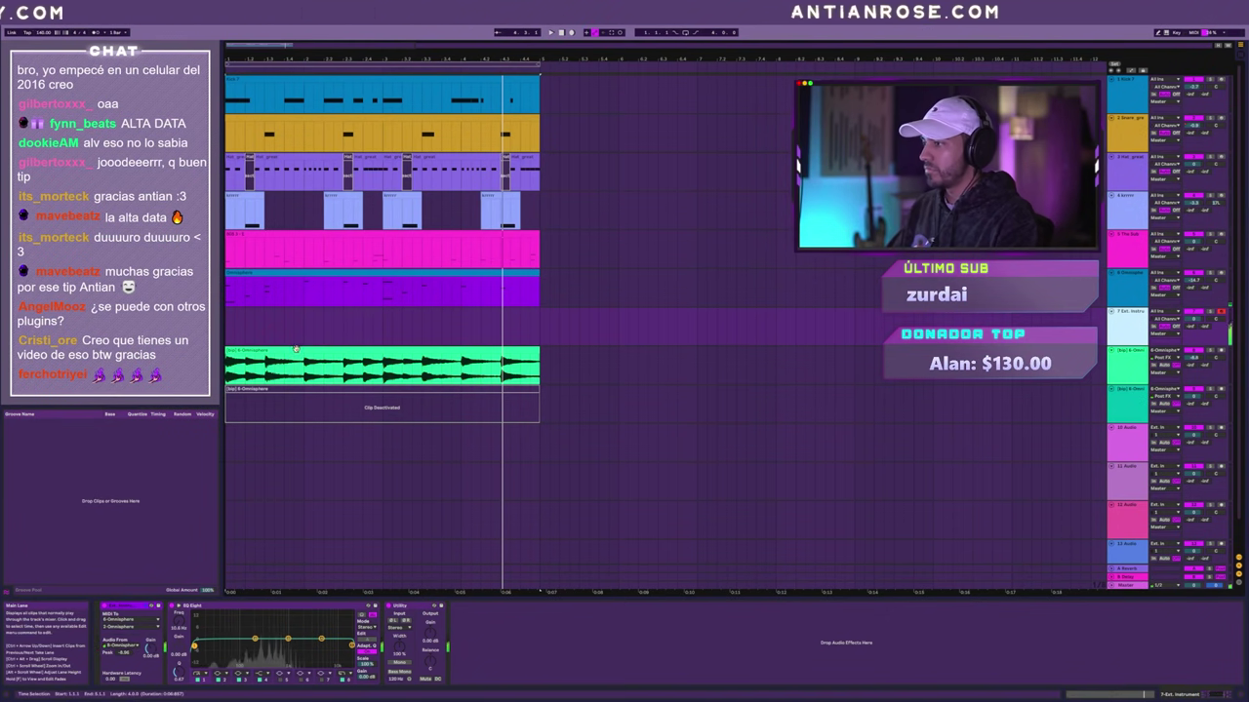
- Open Omnisphere, make the External Instrument track the armed one, and display the effects of part 2, Ambient Space Piano
left_click(245, 274)
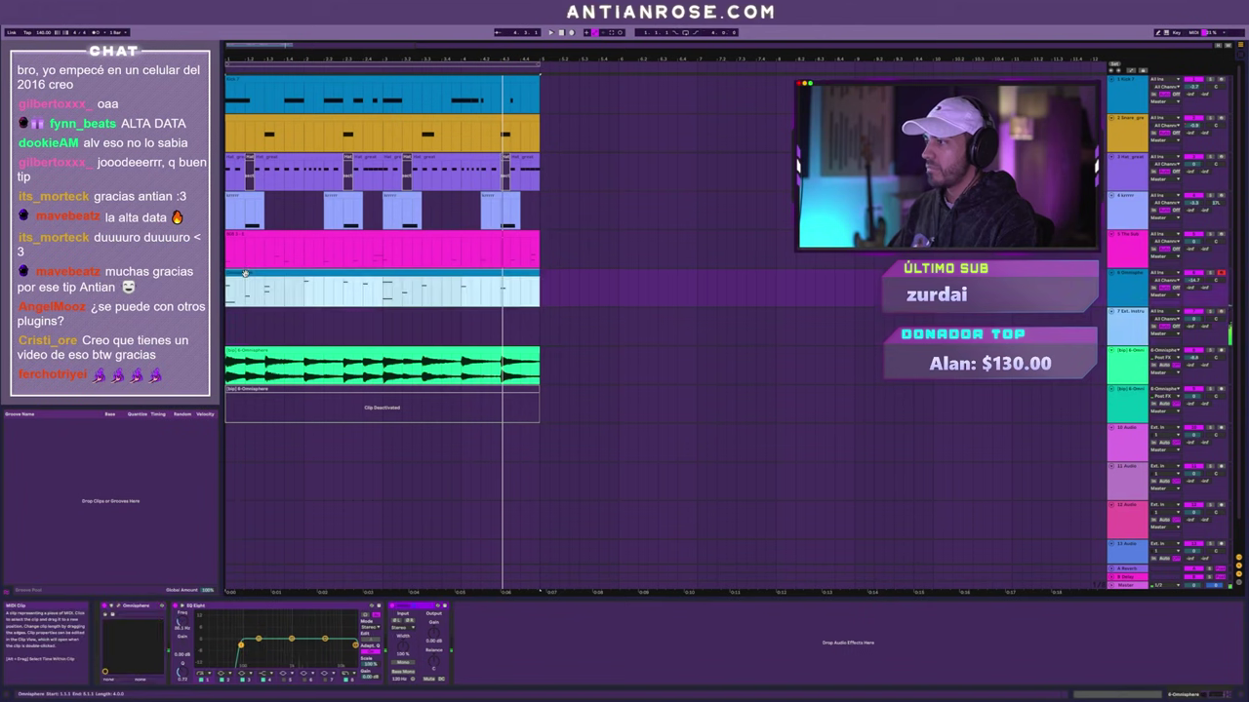
left_click(114, 606)
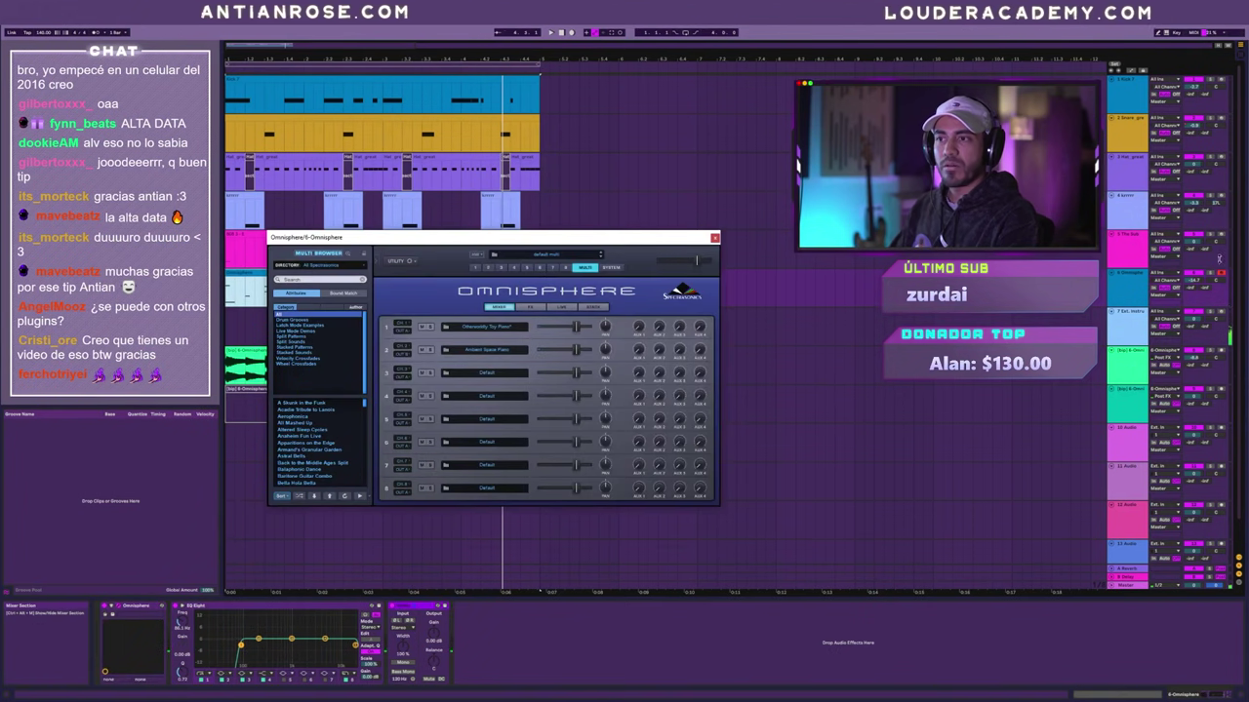
left_click(1221, 274)
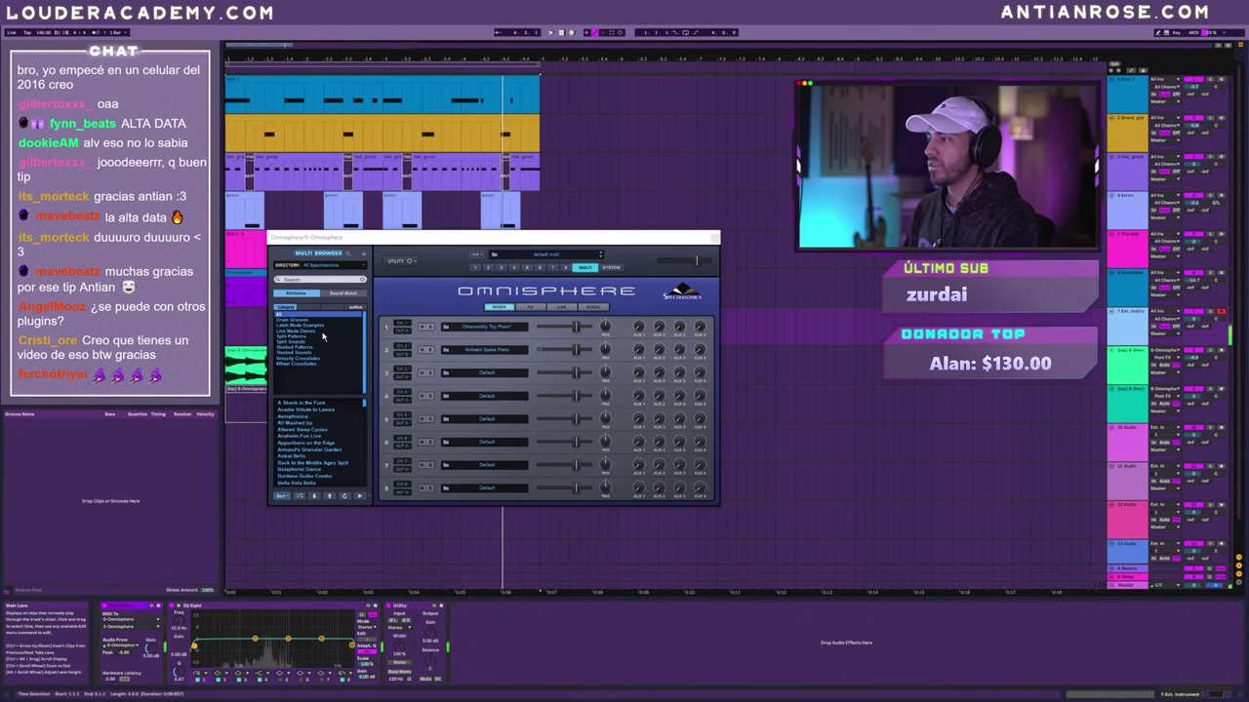
left_click(489, 269)
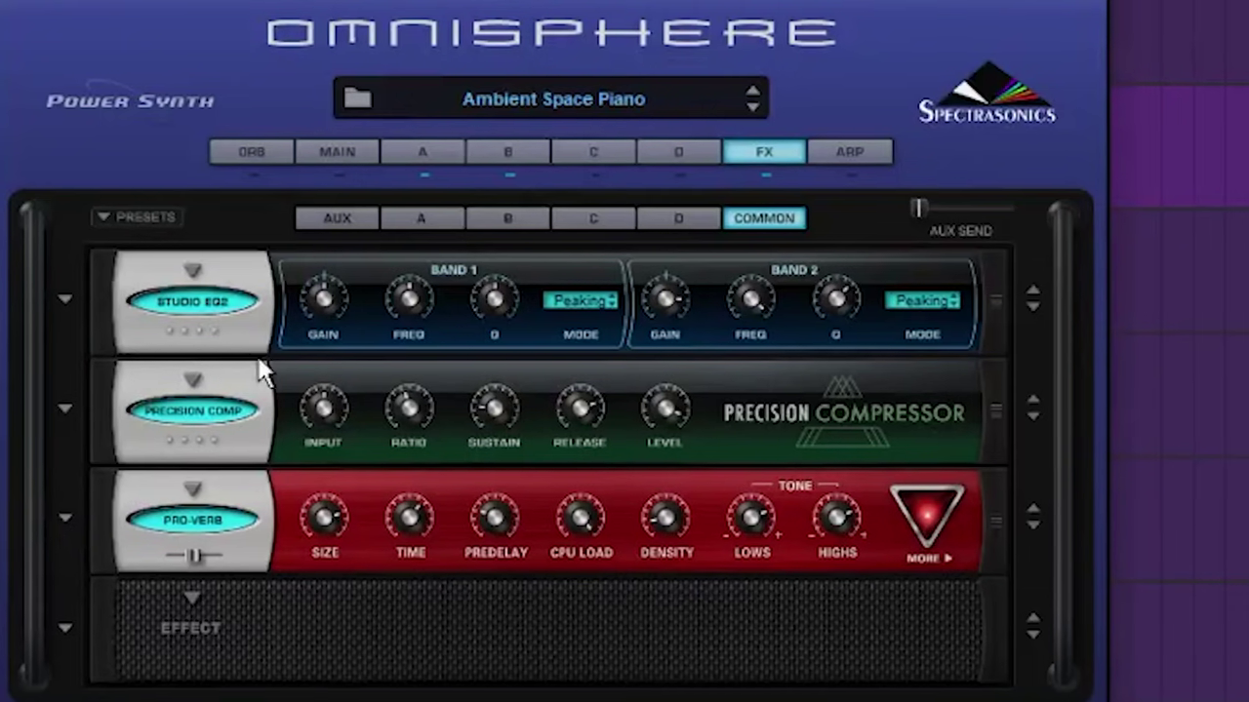
- Lower the Pro-Verb size in Ambient Space Piano's common effects rack, and open the effects racks of layers B and A
left_click_drag(326, 514, 361, 648)
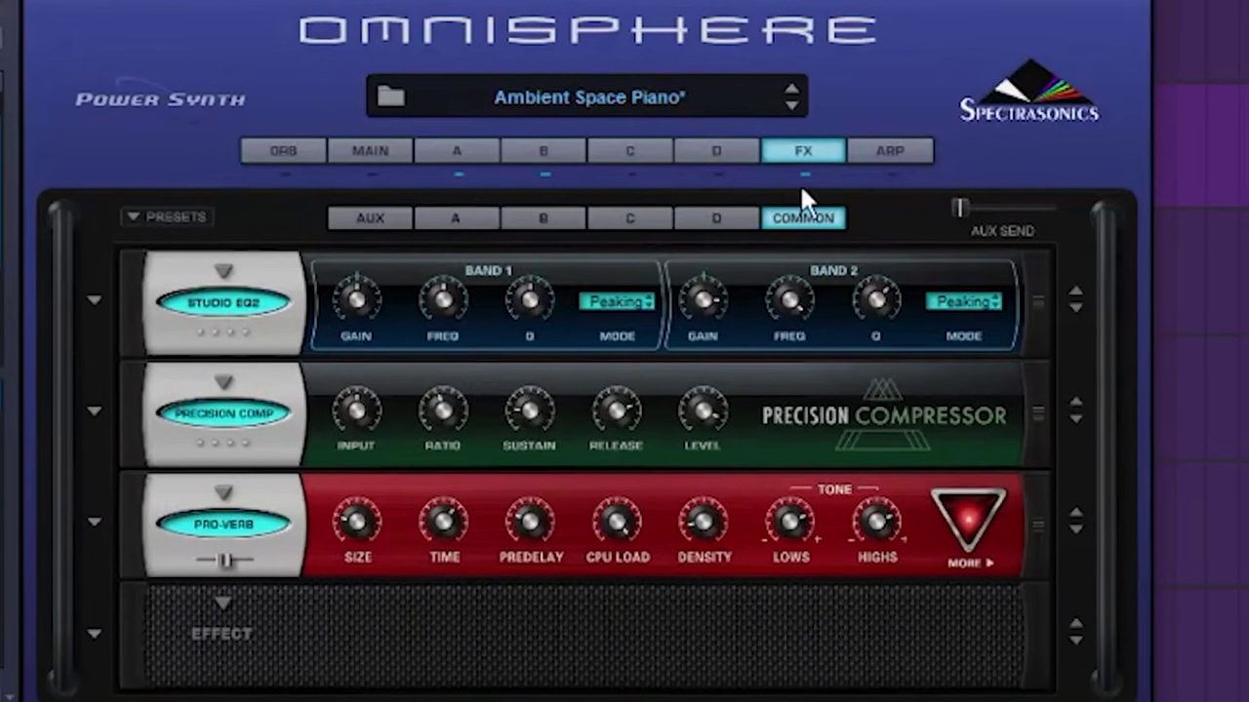
left_click(548, 218)
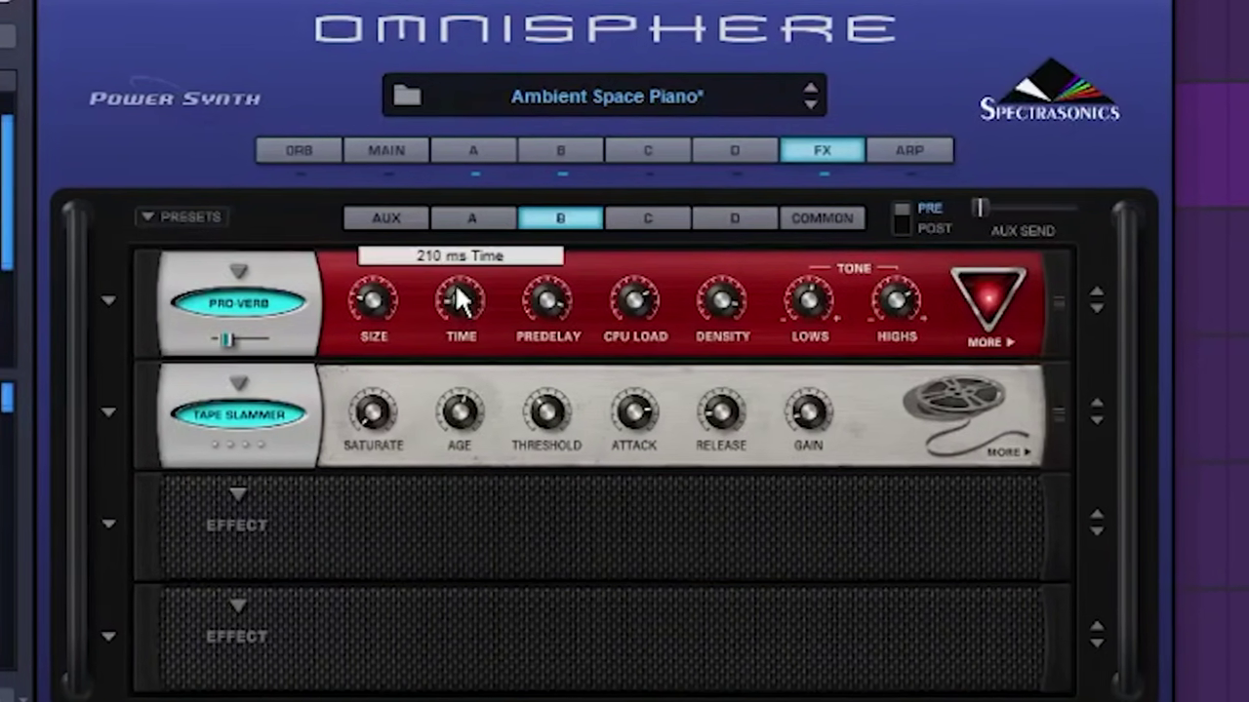
left_click(473, 218)
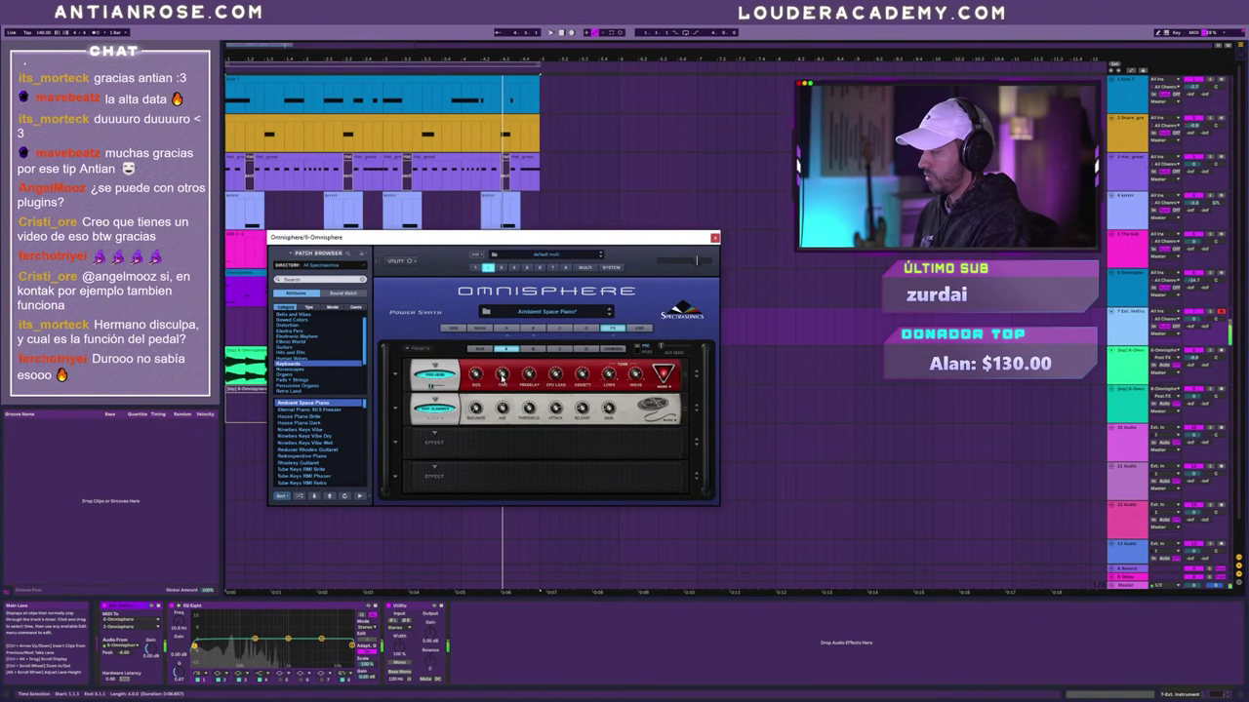
- Record a MIDI part on the External Instrument track from bar 1 using the Ambient Space Piano sound
left_click(244, 330)
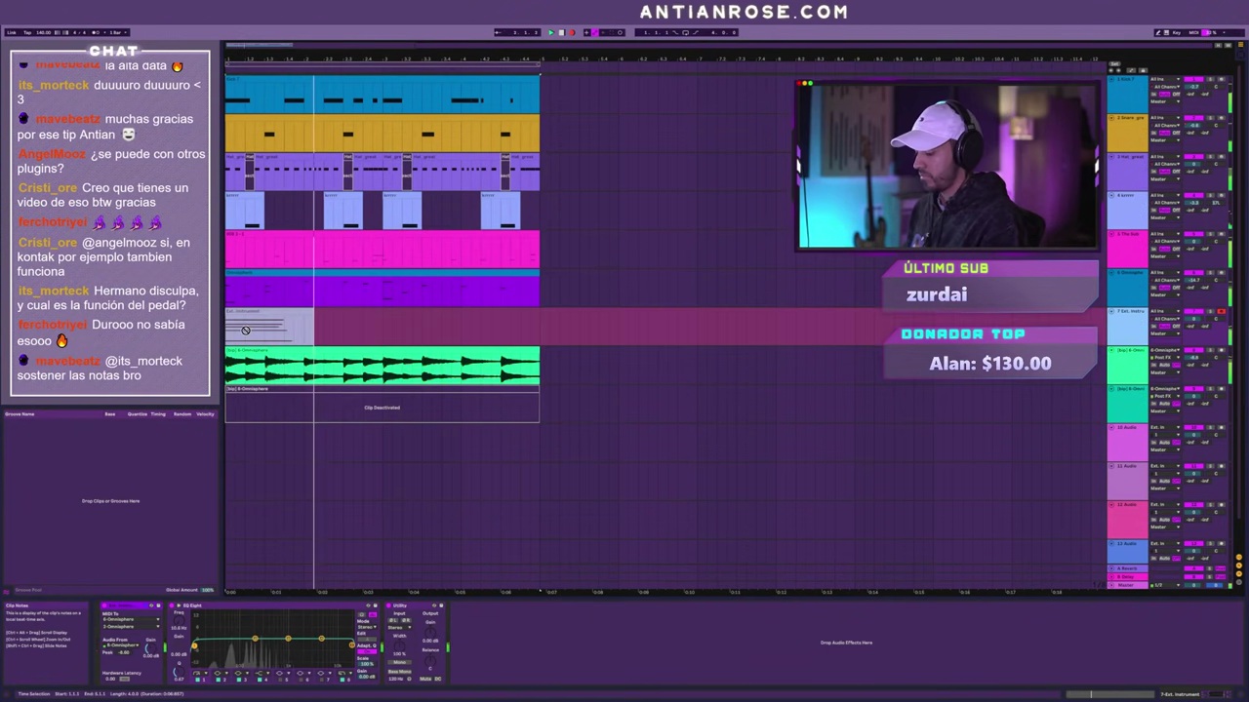